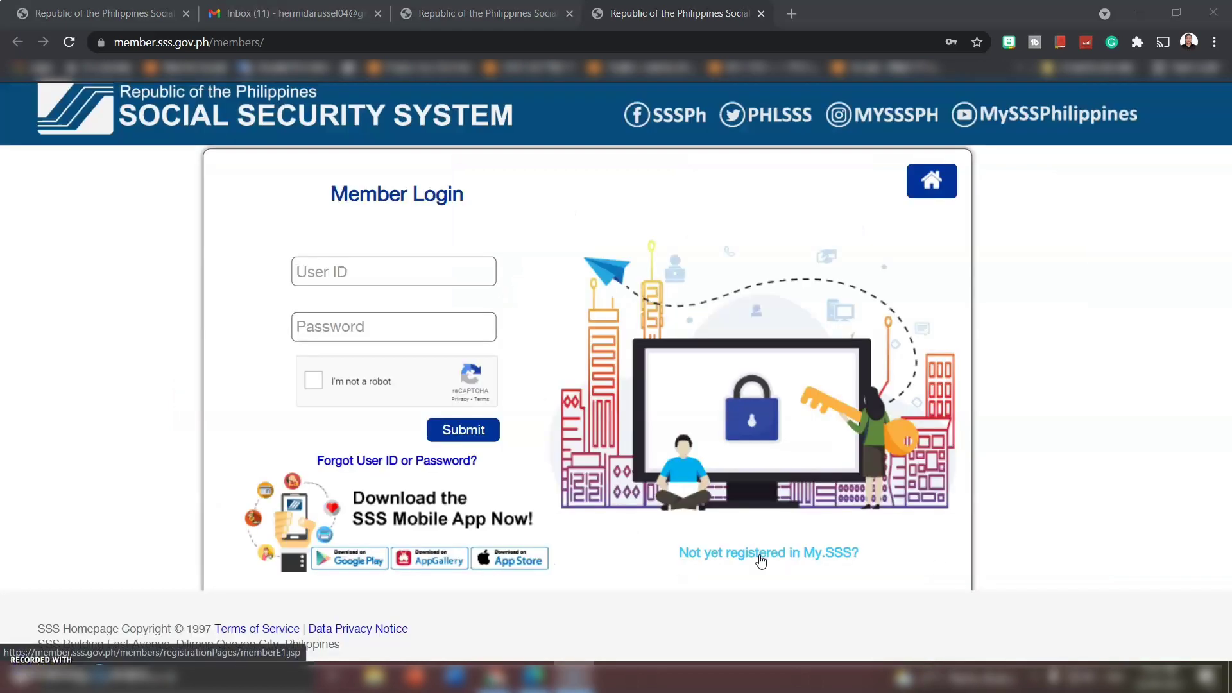
- Follow the 'Not yet registered in My.SSS?' link to the Online Member User ID Registration page
left_click(762, 561)
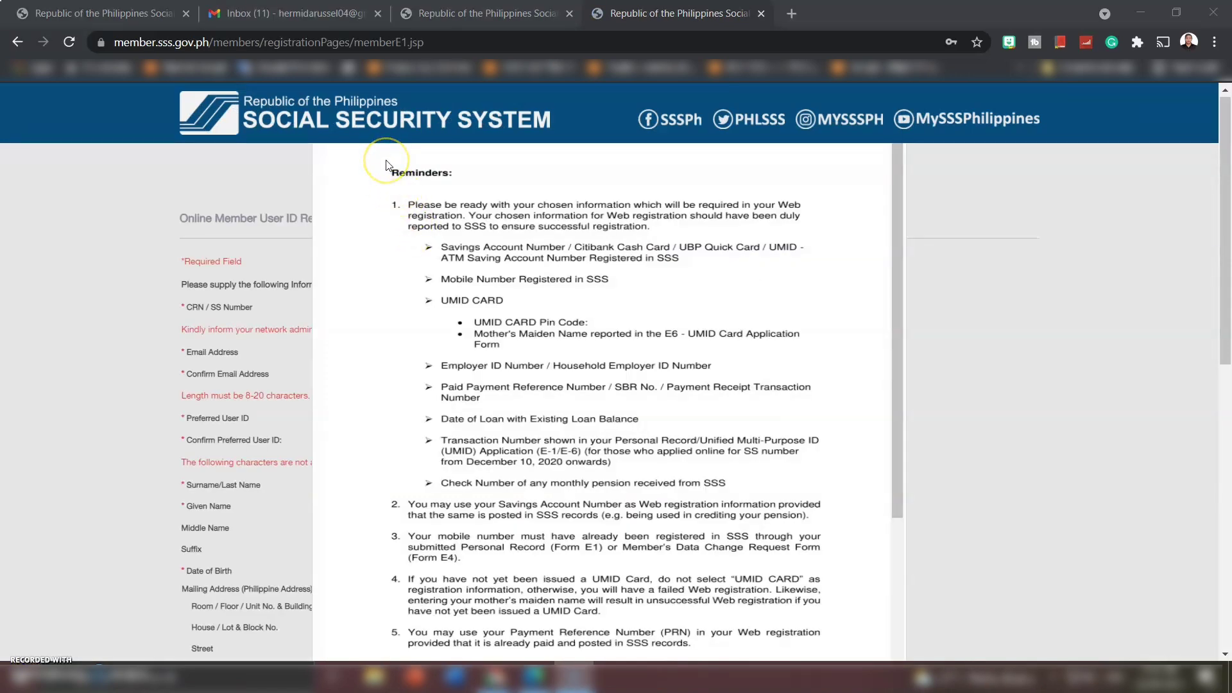
- Certify reading the registration reminders and proceed to the blank member registration form
scroll(568, 441, "down", 3)
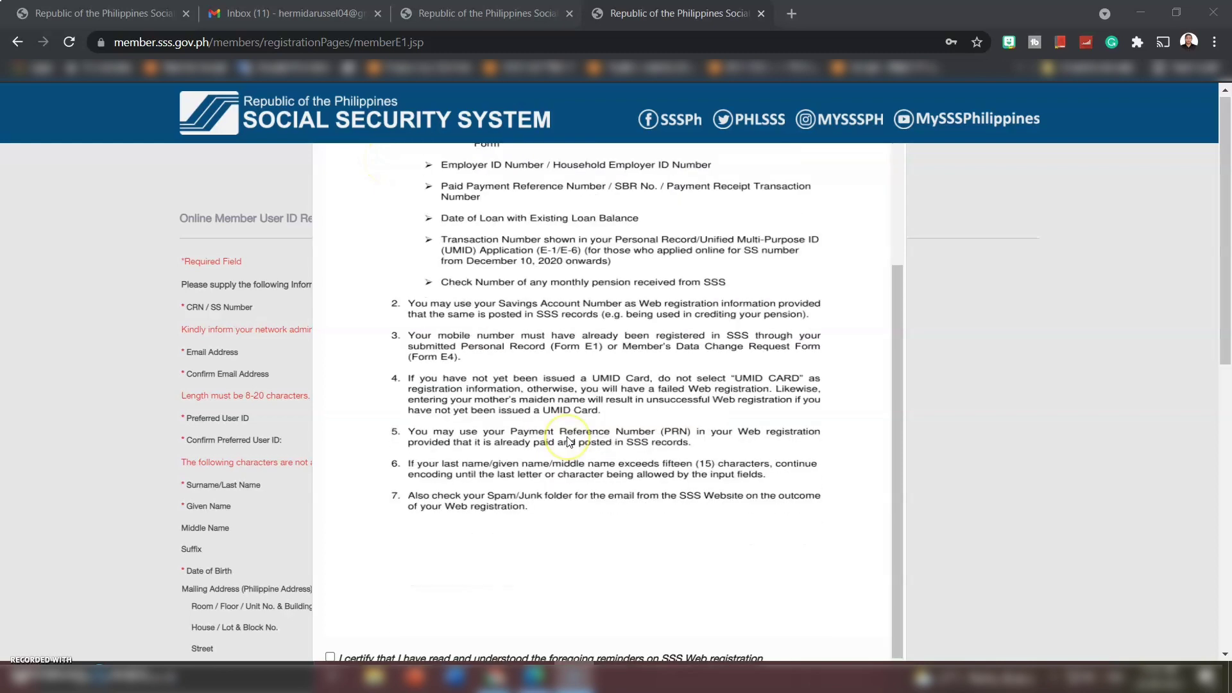
scroll(1018, 458, "down", 2)
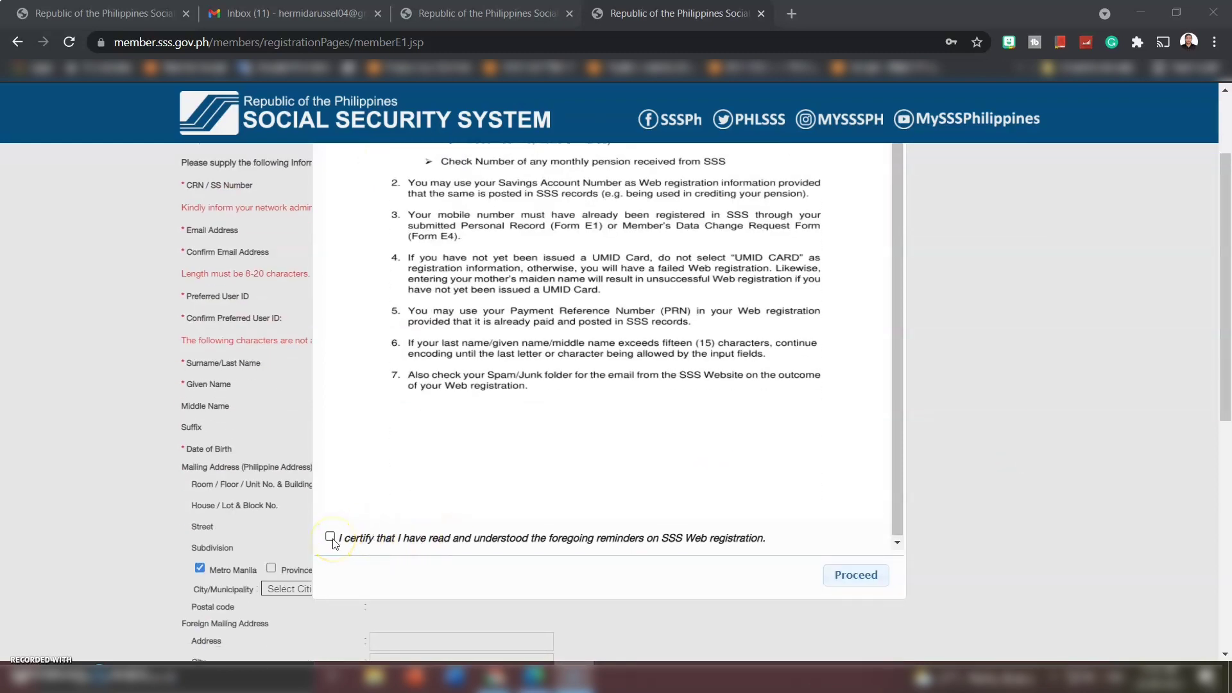
scroll(332, 545, "up", 3)
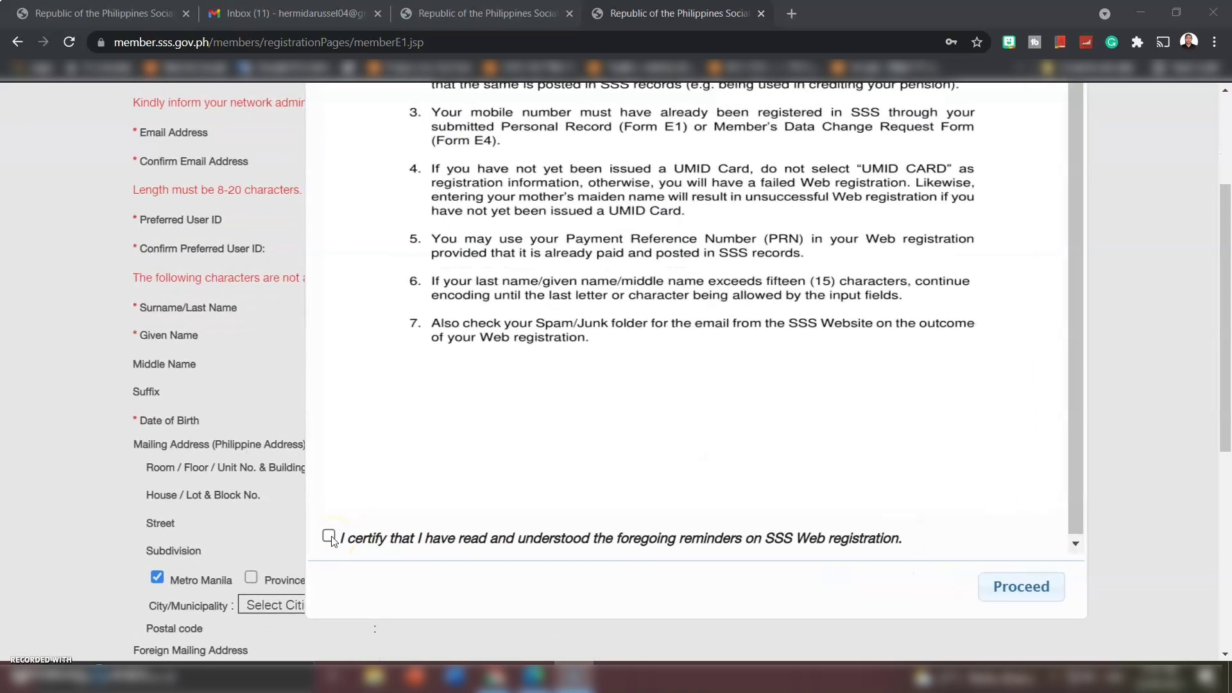
left_click(328, 538)
left_click(1017, 596)
scroll(721, 311, "down", 3)
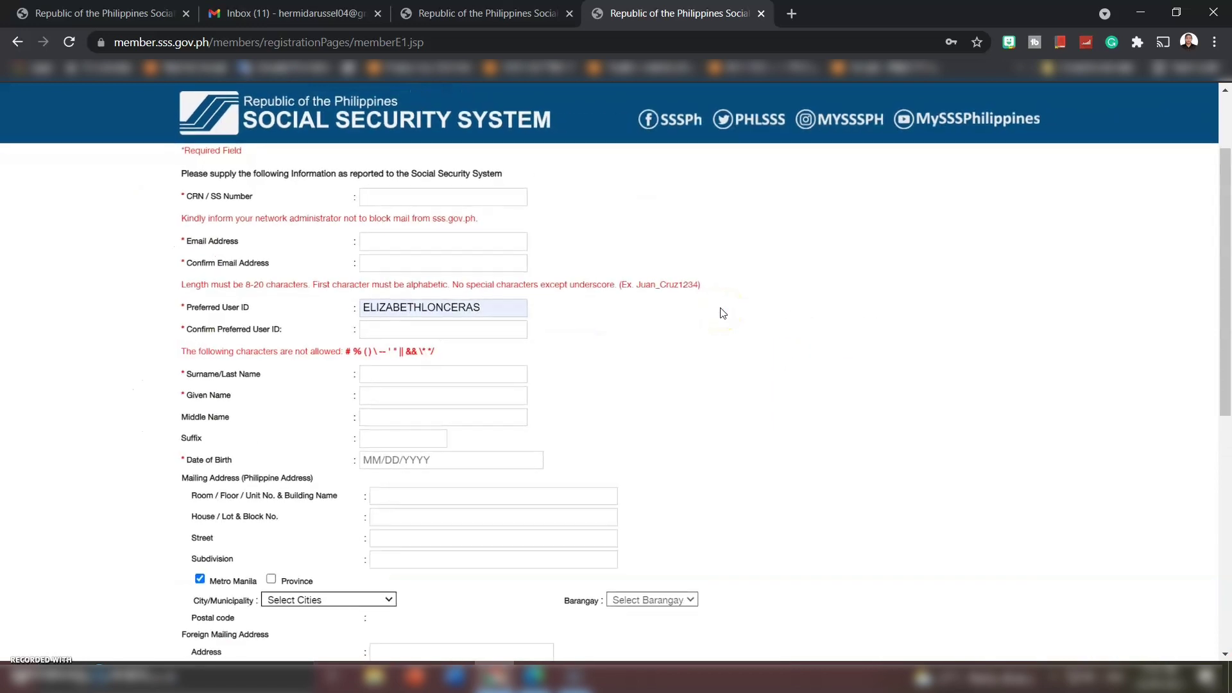
scroll(712, 310, "up", 2)
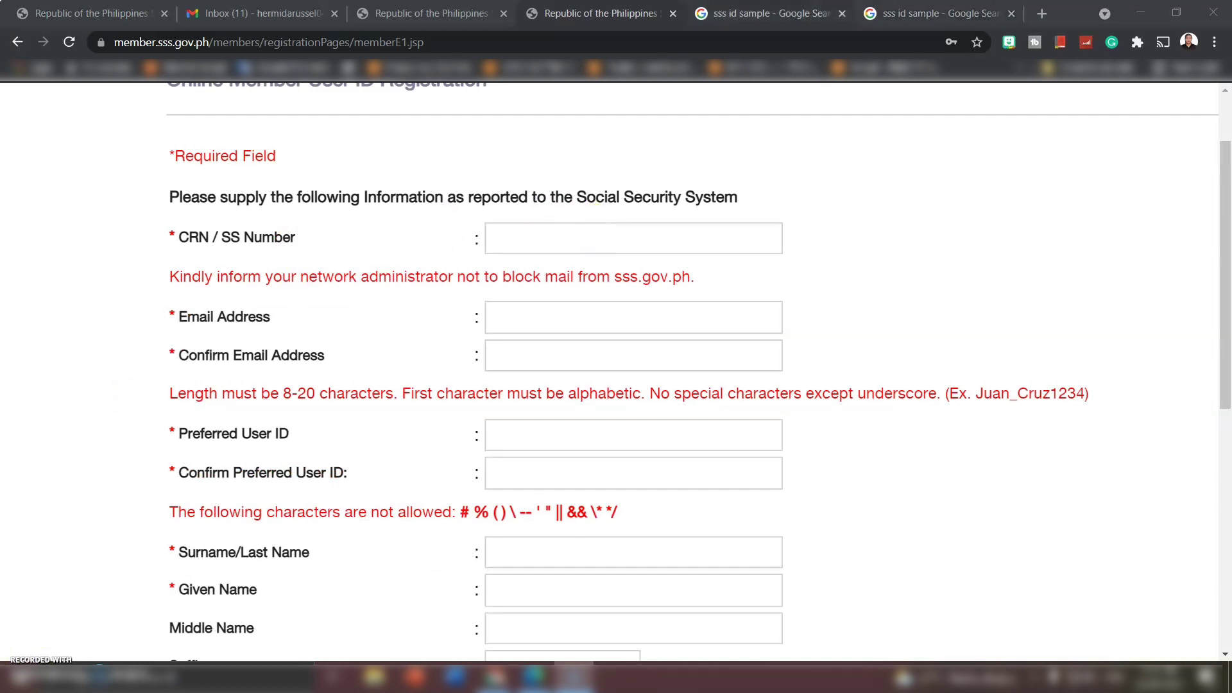
- Compare sample UMID and SSS ID card images to see where the CRN/SS number appears
left_click(770, 14)
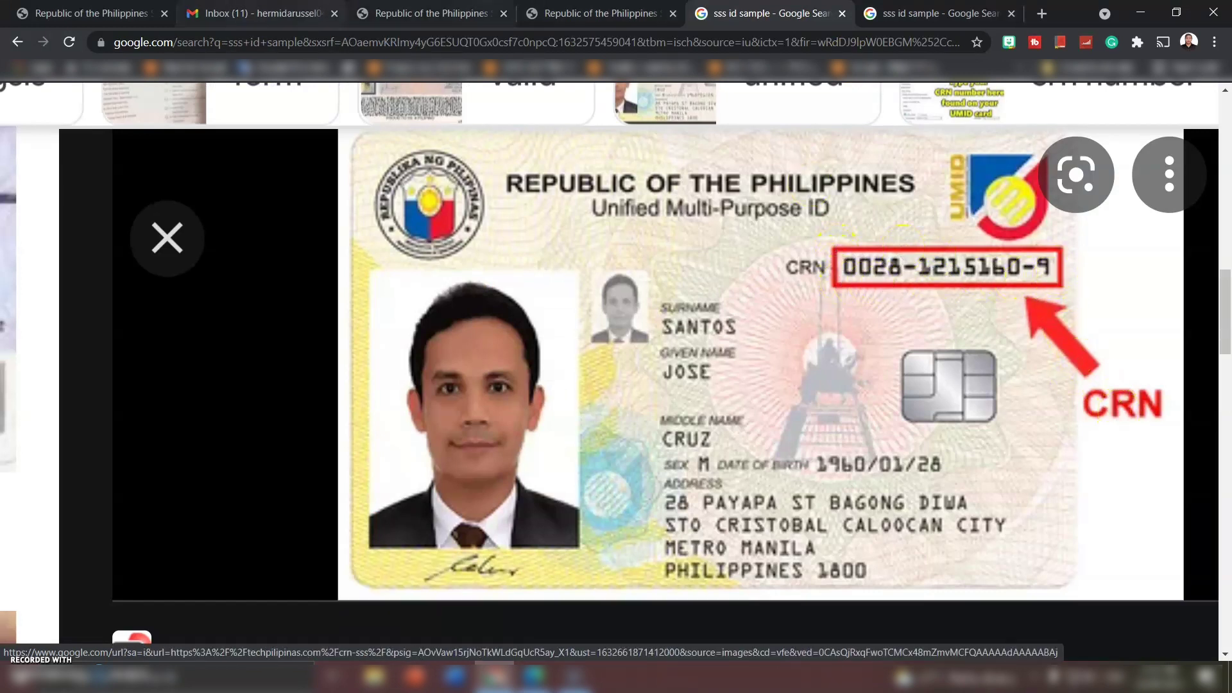
left_click(593, 14)
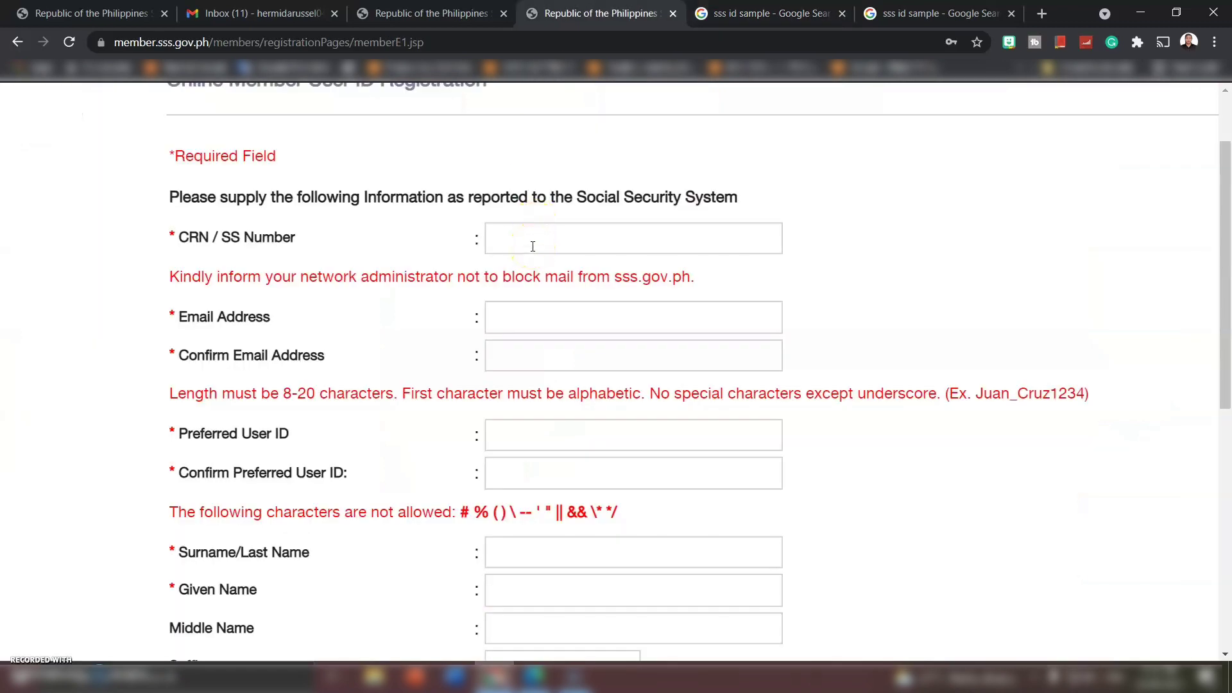
left_click(930, 13)
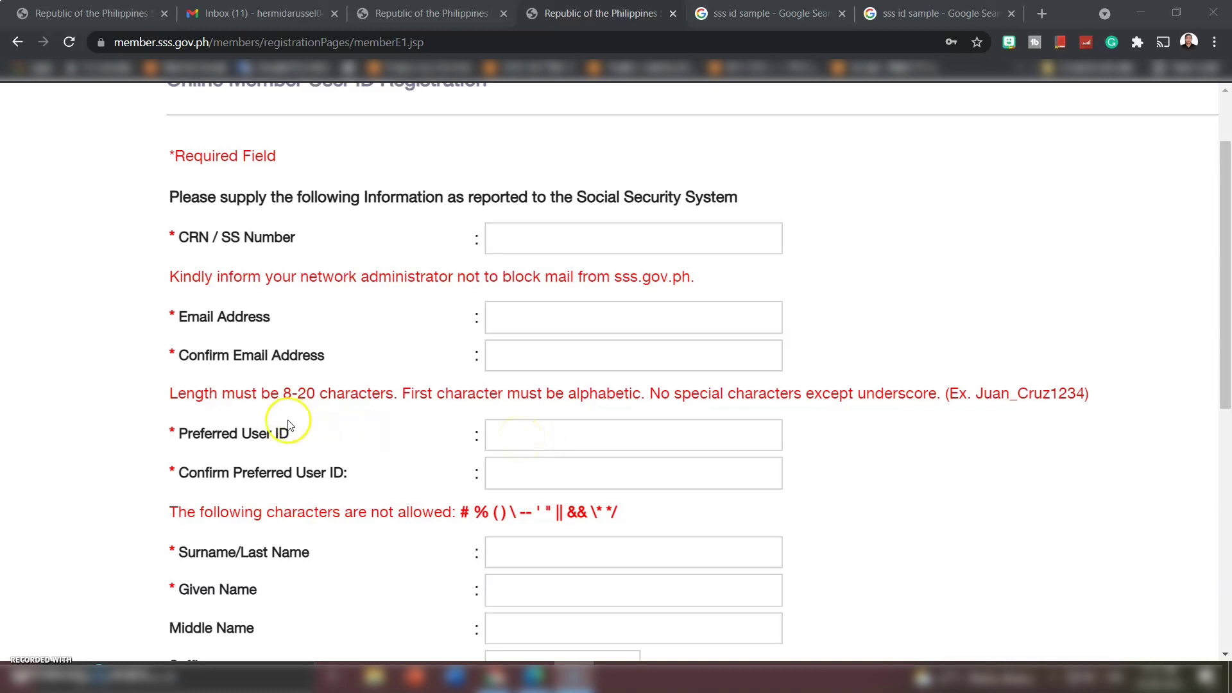
- Highlight the '8-20 characters' rule, the underscore, and the example user ID 'Juan_Cruz1234'
left_click_drag(283, 388, 394, 393)
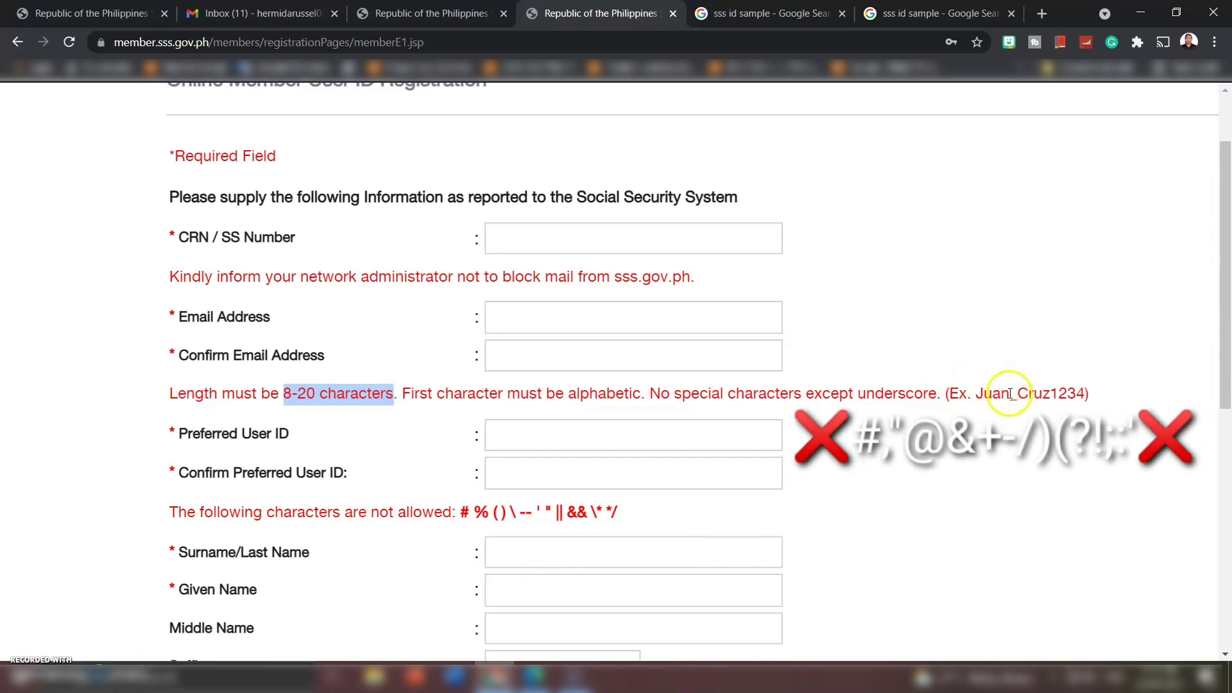
left_click_drag(1010, 394, 1020, 396)
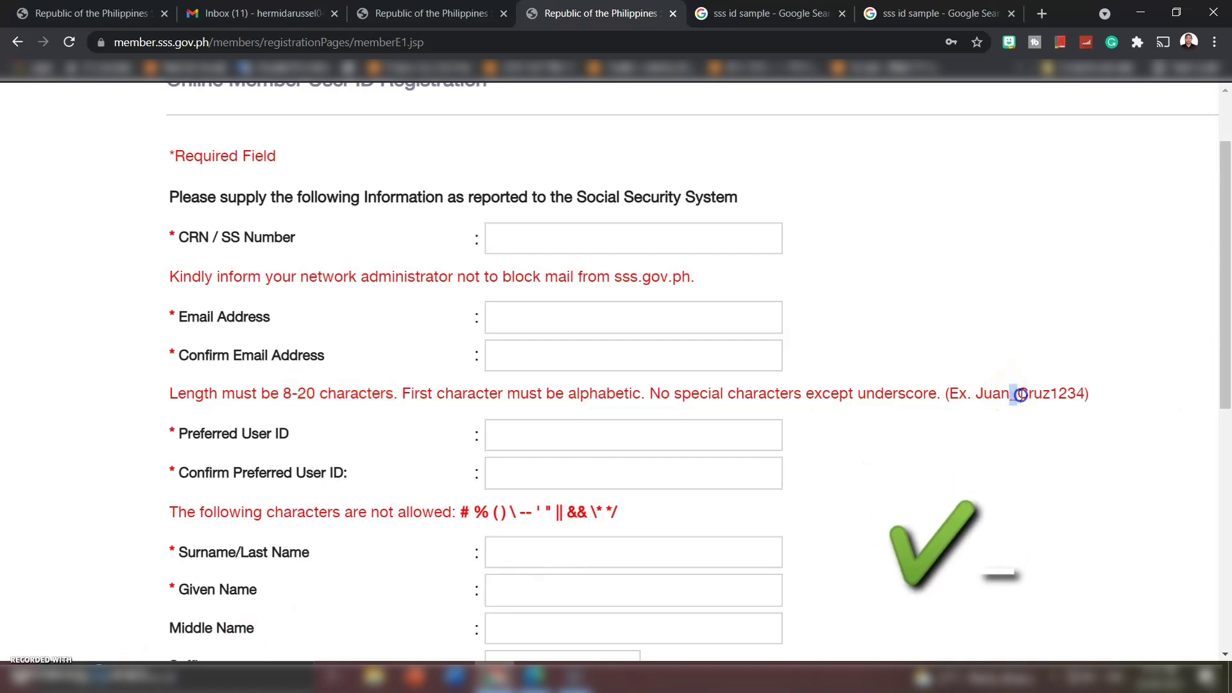
left_click(972, 392)
left_click_drag(973, 390, 1085, 393)
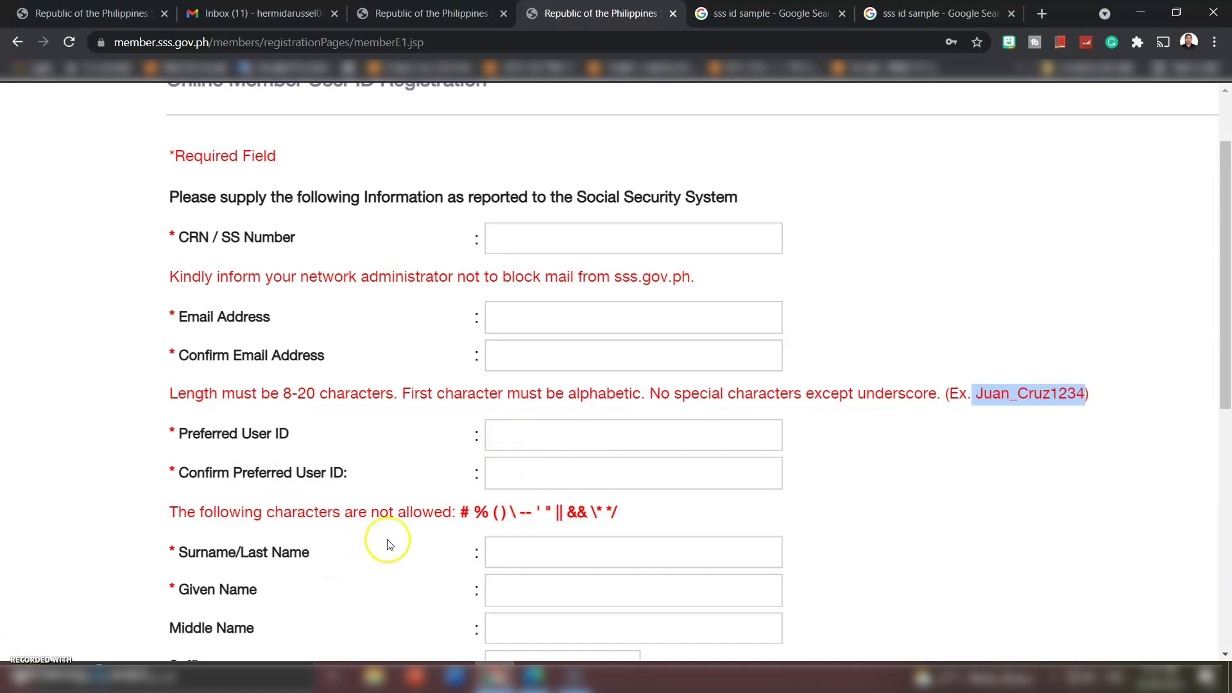
scroll(388, 542, "down", 1)
scroll(388, 545, "down", 2)
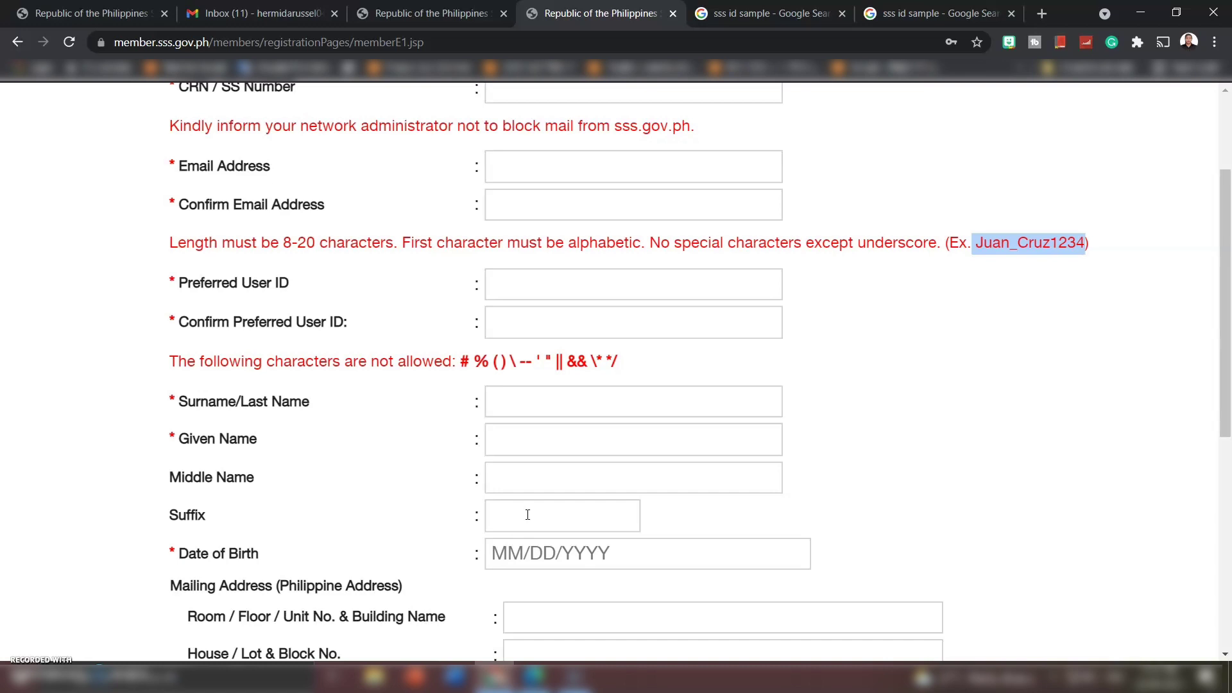
- Scroll down to the Mailing Address section and highlight the '(Philippine Address)' note
scroll(527, 514, "down", 1)
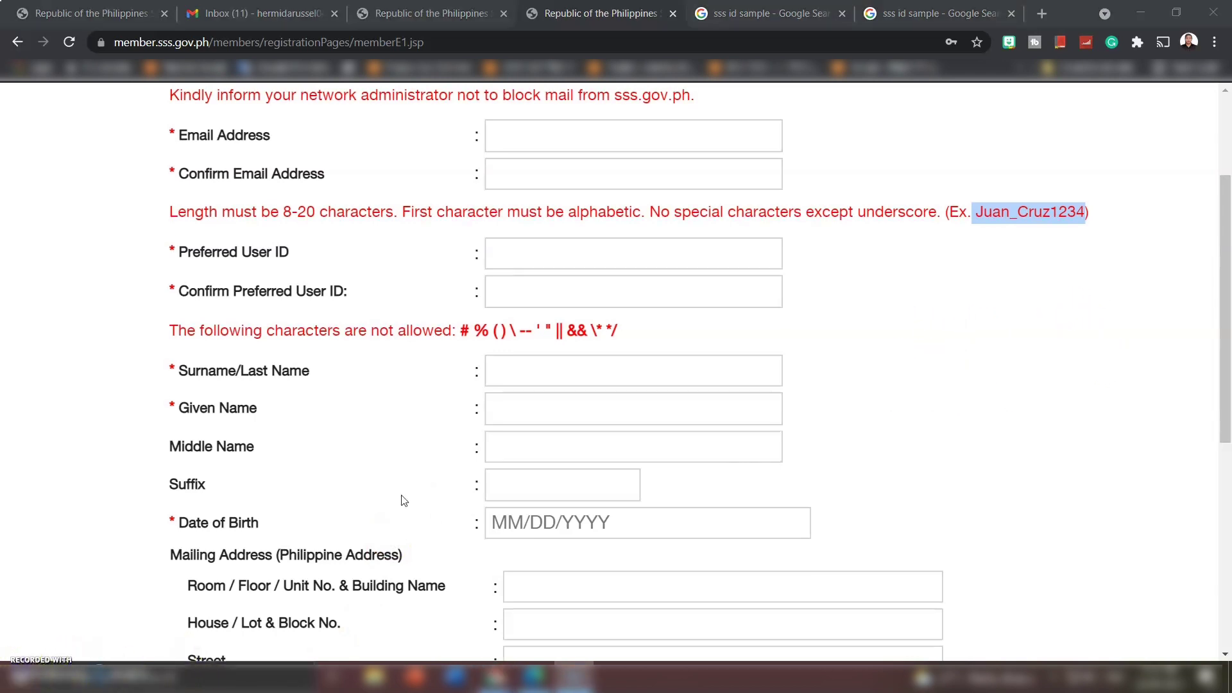
scroll(401, 502, "down", 1)
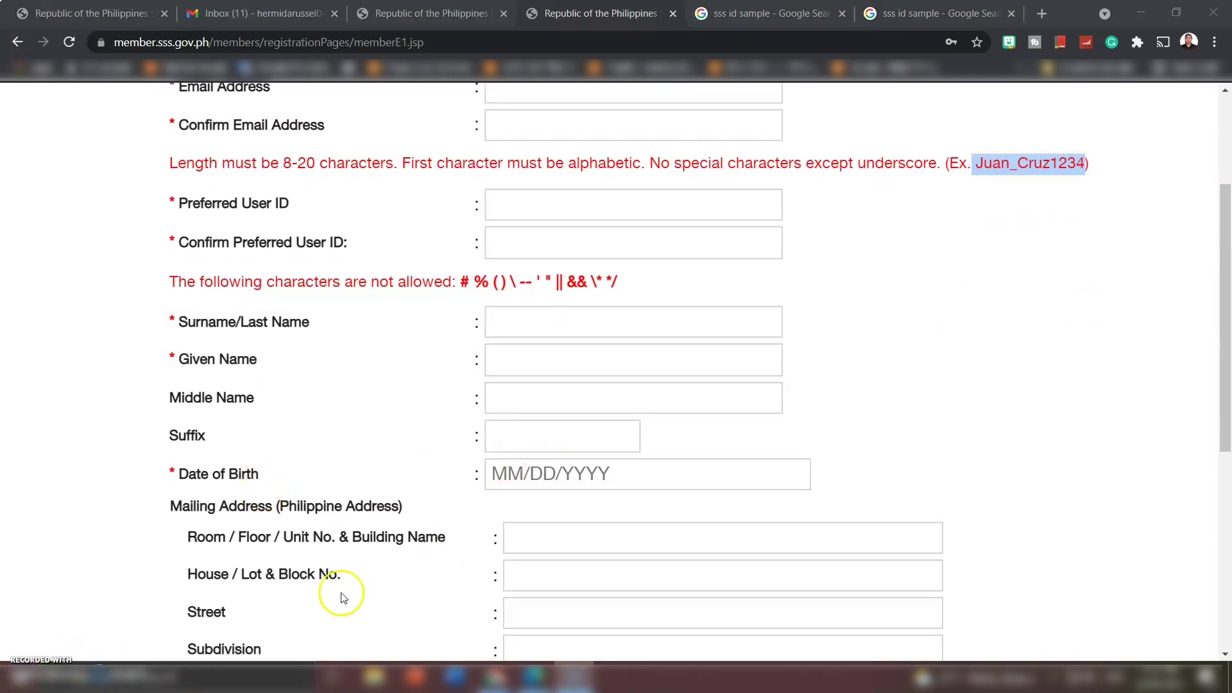
scroll(336, 591, "down", 2)
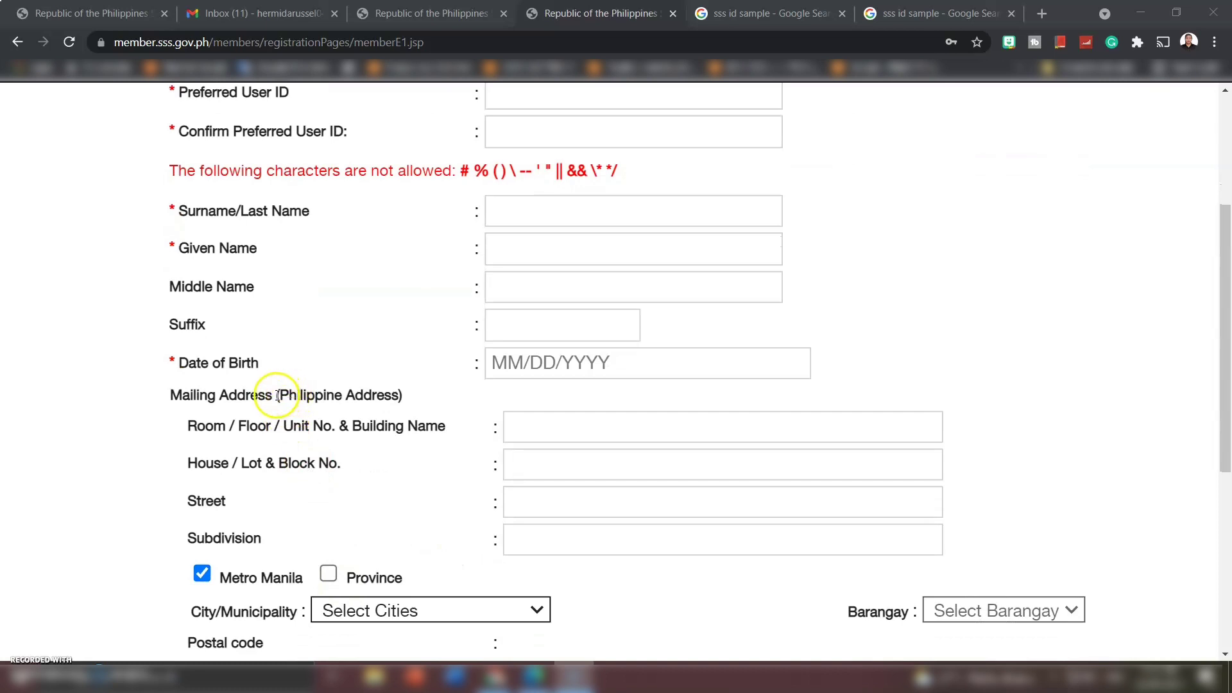
left_click_drag(277, 395, 399, 389)
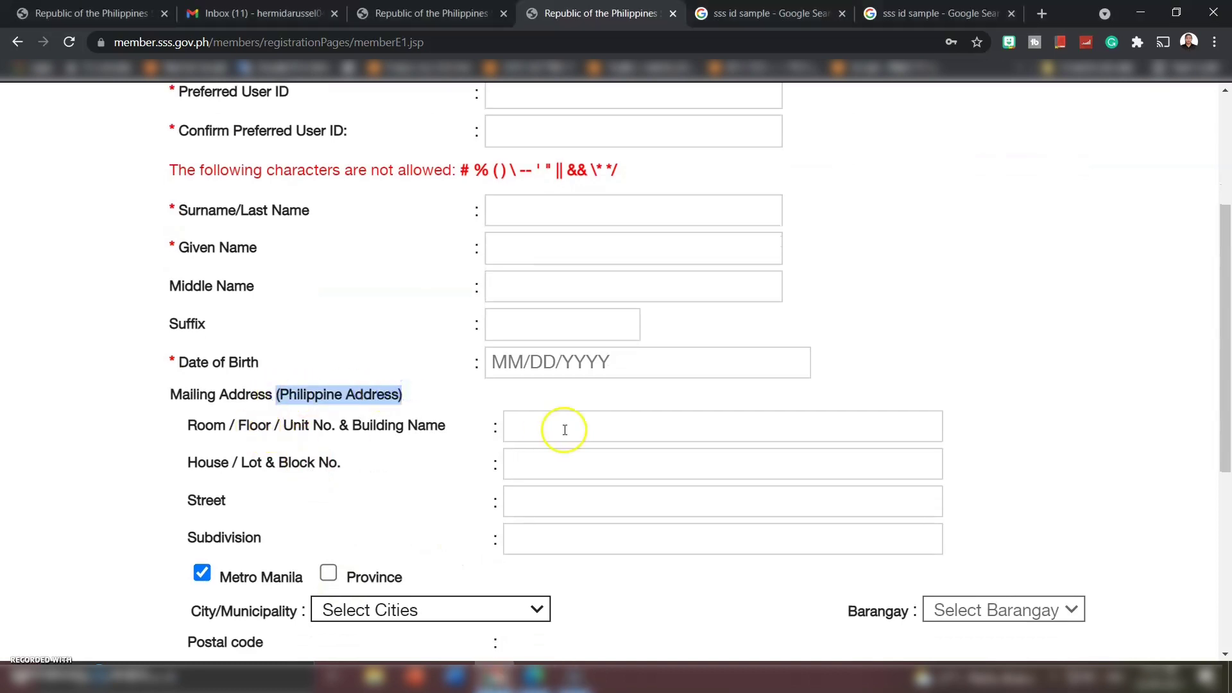
scroll(529, 517, "down", 2)
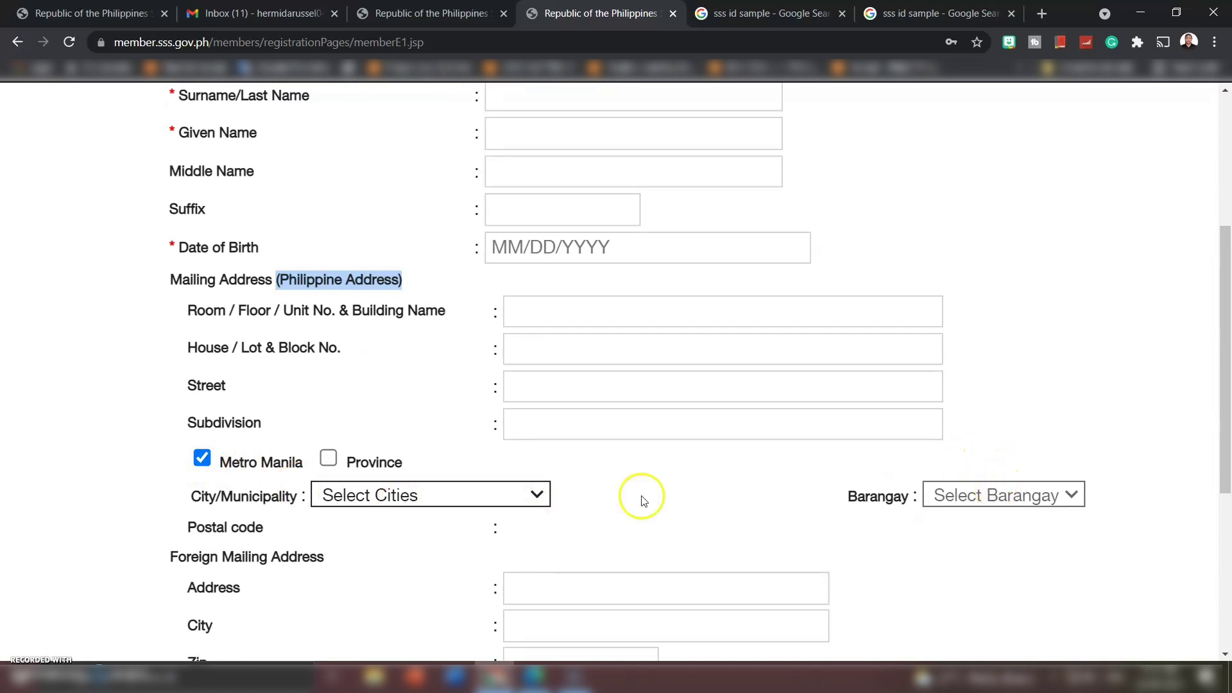
- Switch to a provincial address and select province BOHOL, city CARMEN, and barangay MONTESUERTE
left_click(328, 459)
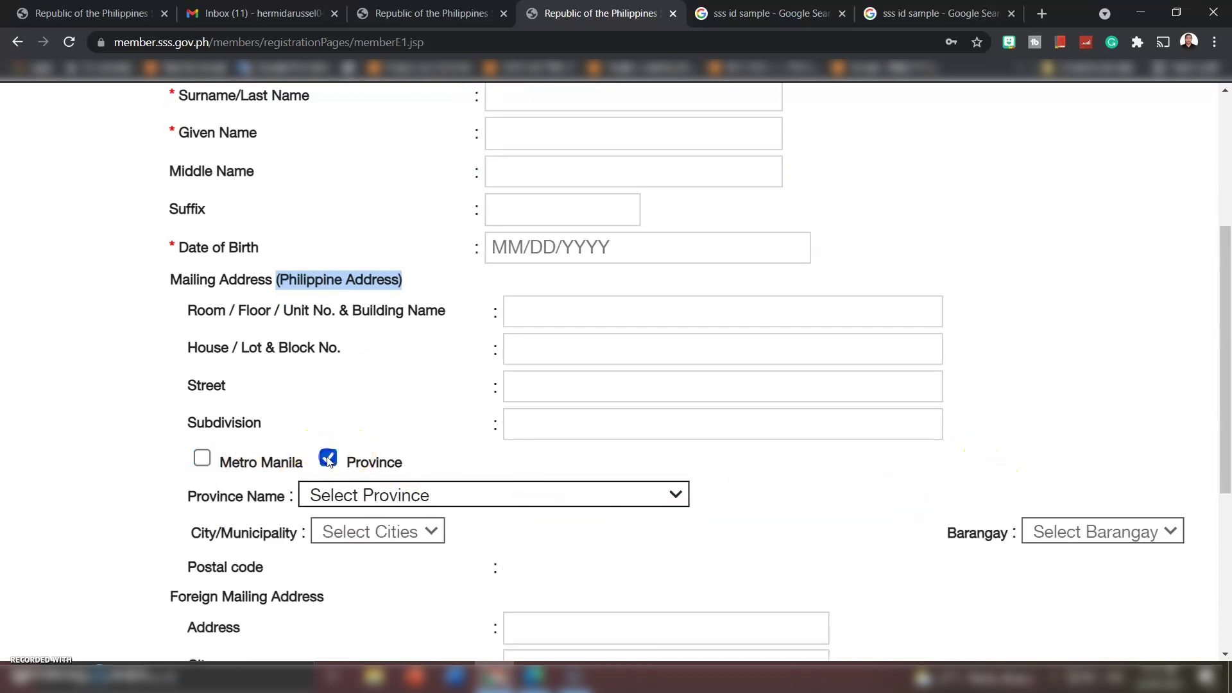
left_click(427, 498)
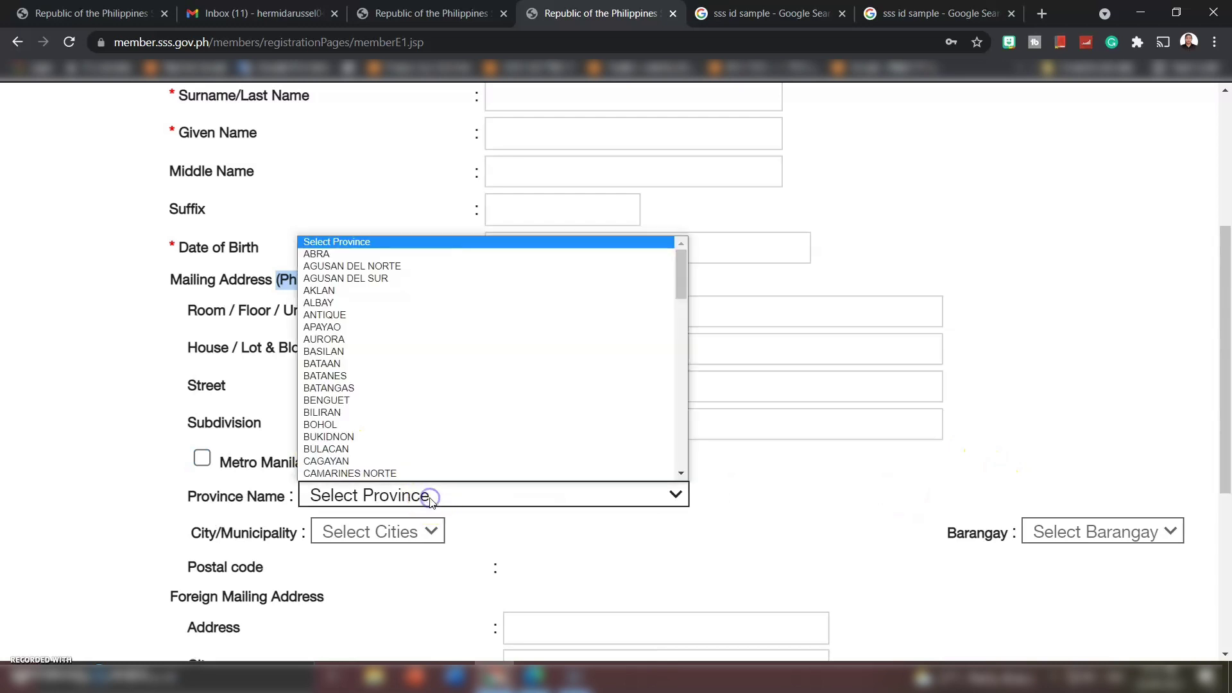
scroll(425, 367, "down", 1)
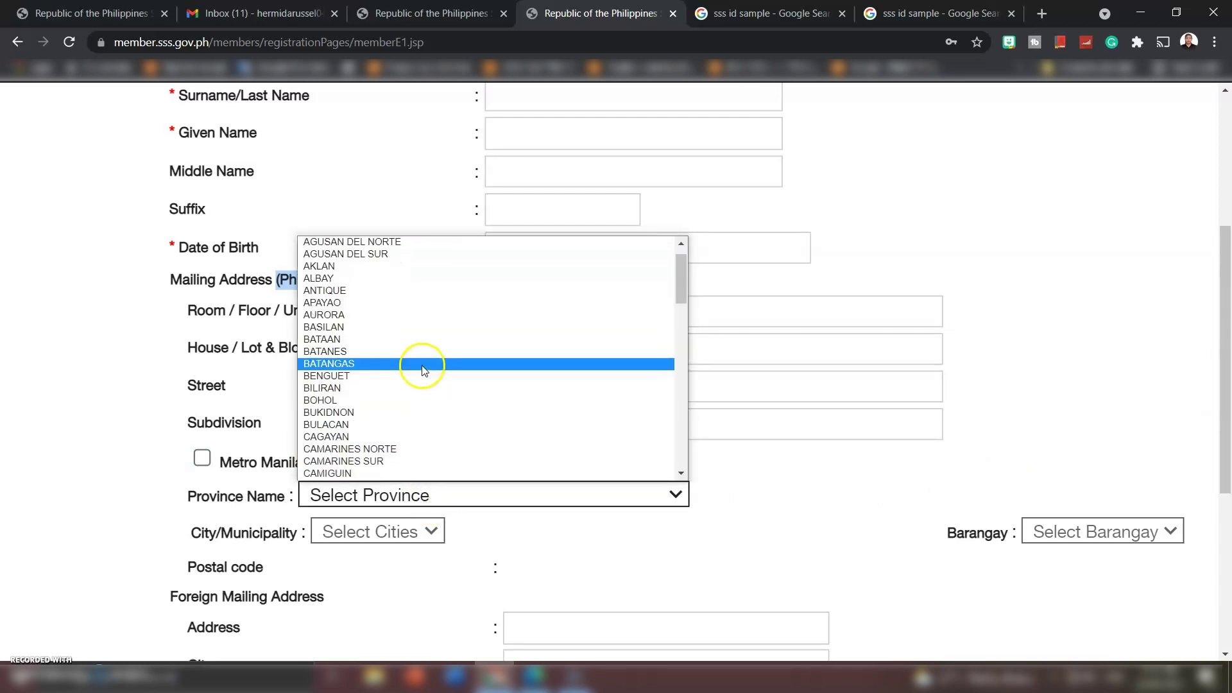
left_click(335, 404)
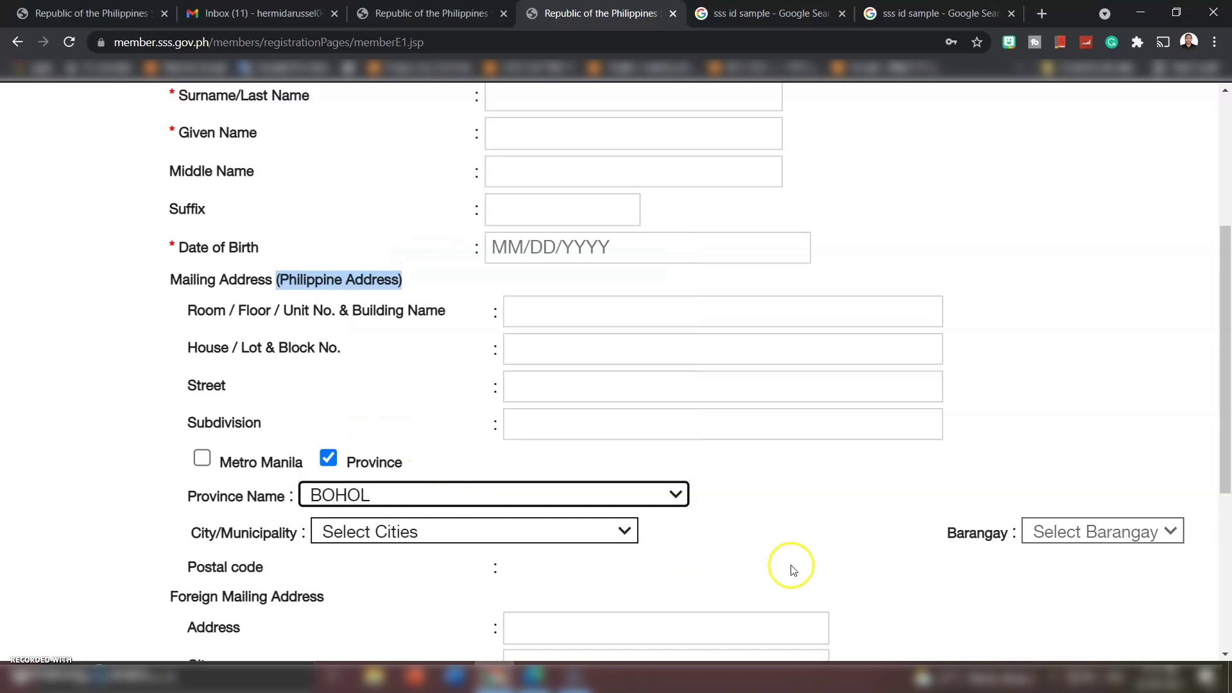
scroll(789, 567, "down", 1)
left_click(610, 445)
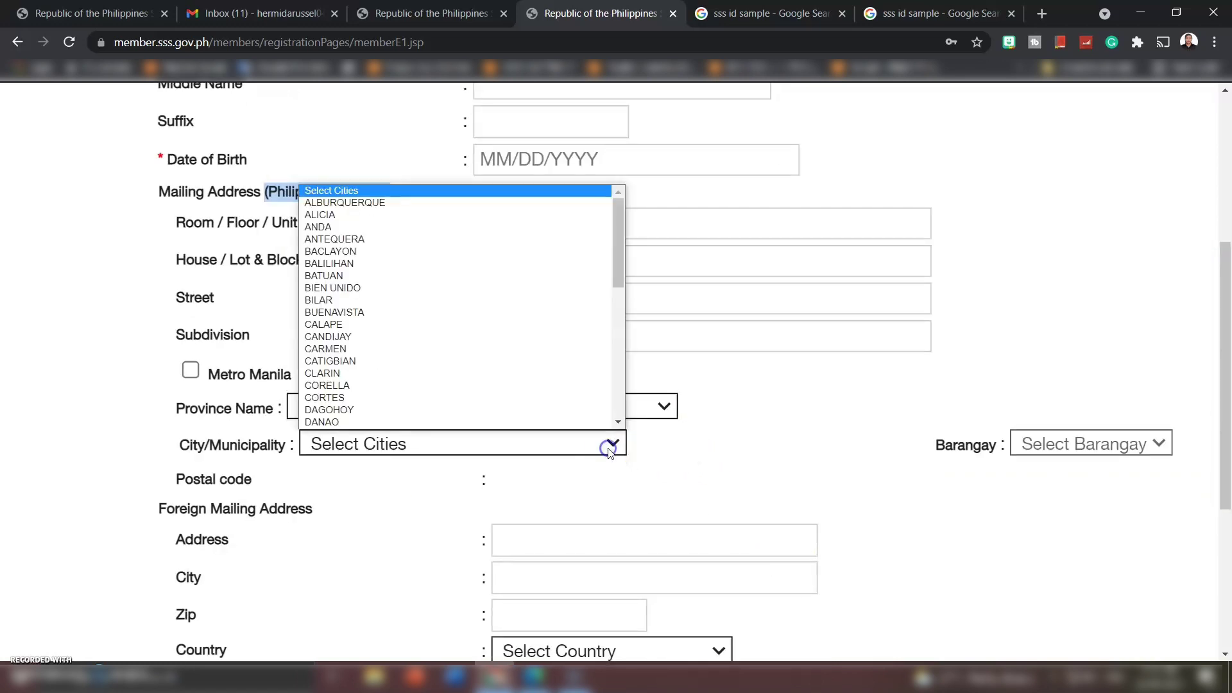
left_click(351, 350)
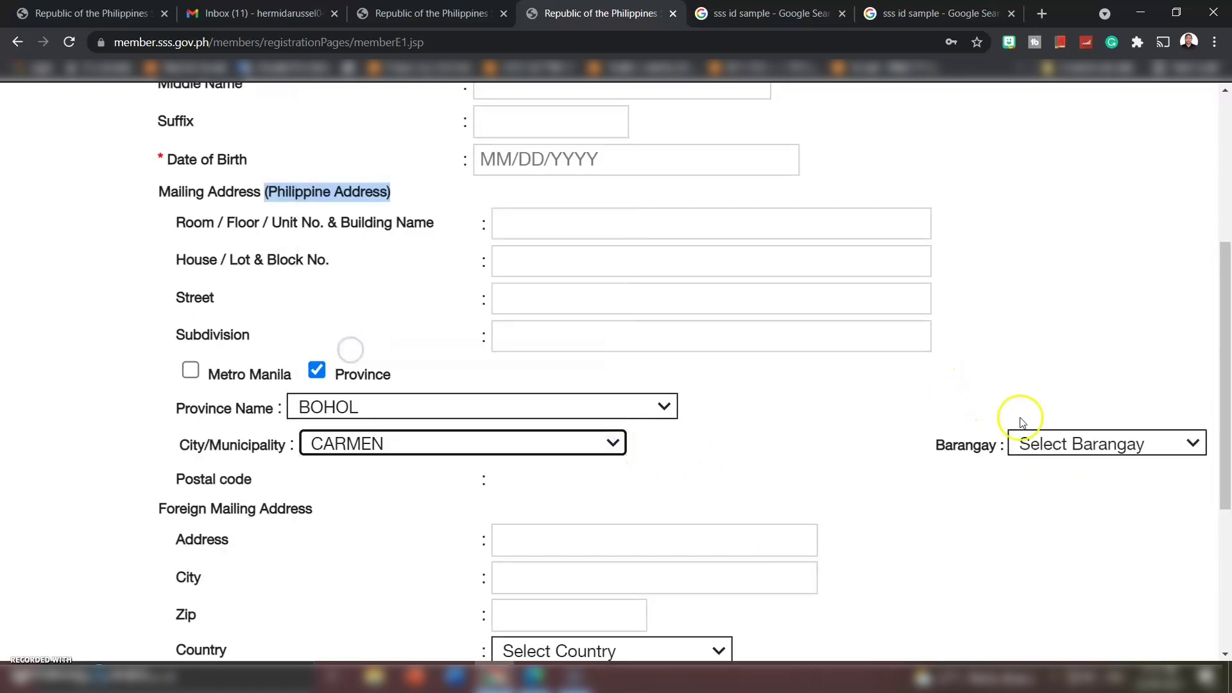
left_click(1061, 440)
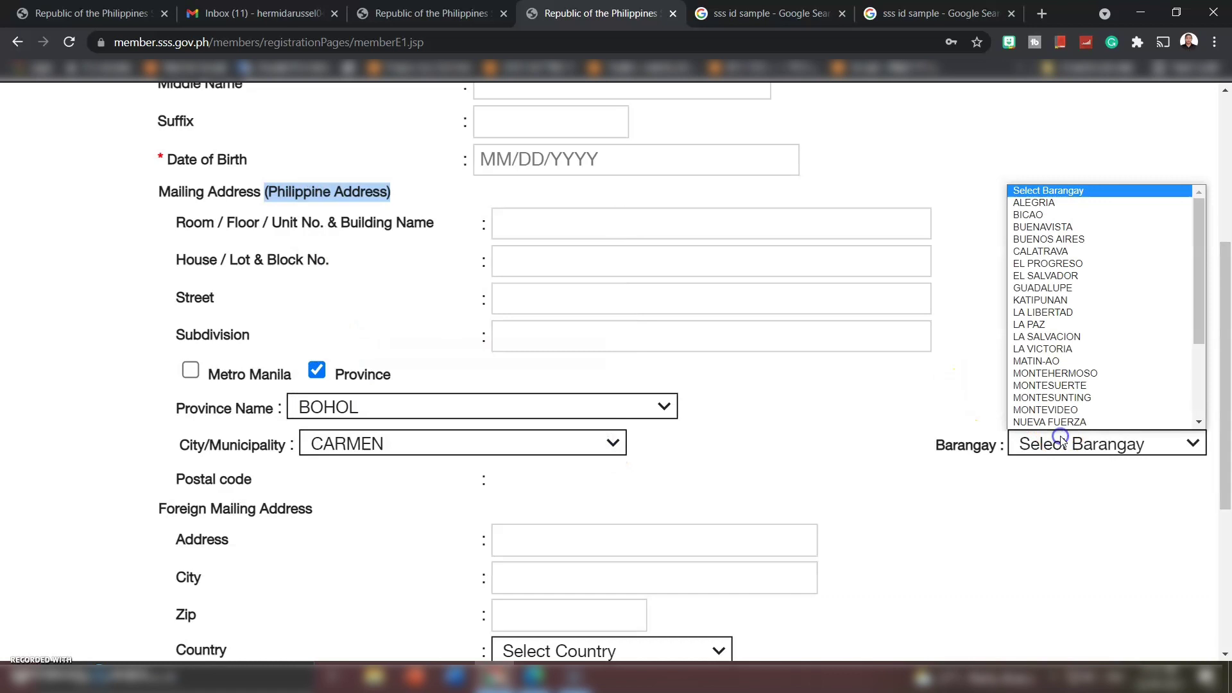
left_click(1048, 387)
- Review the Foreign Mailing Address section below the Philippine address
scroll(745, 406, "down", 1)
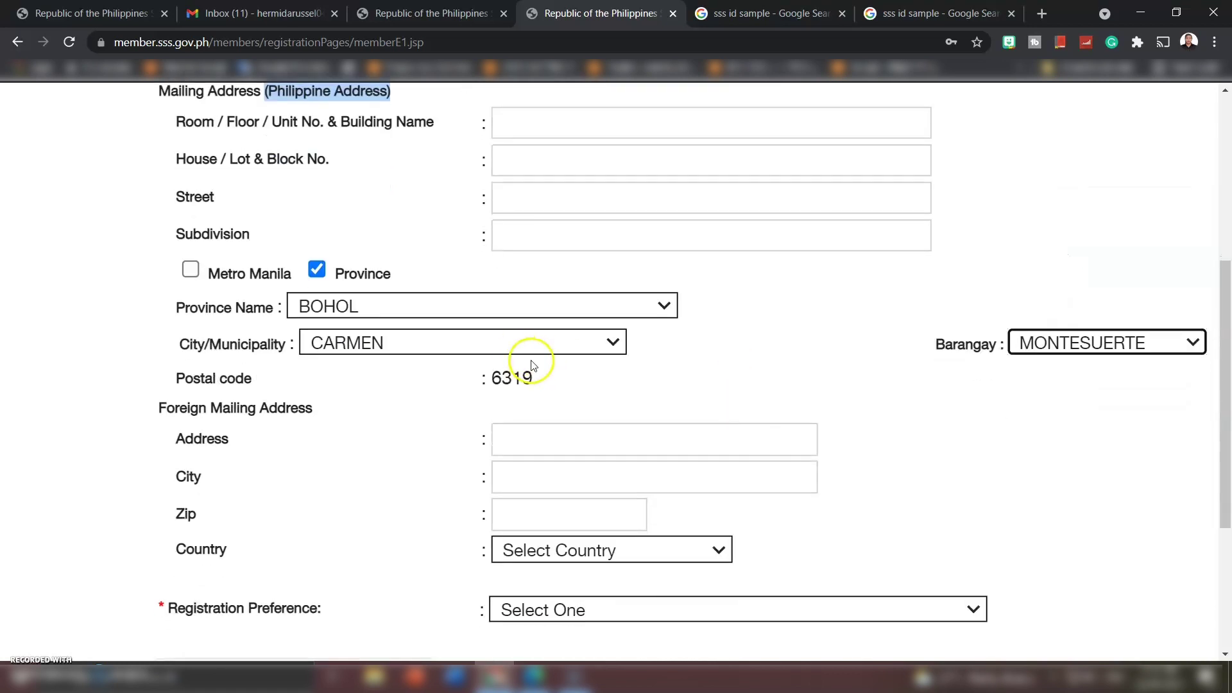
left_click(538, 378)
scroll(537, 378, "down", 2)
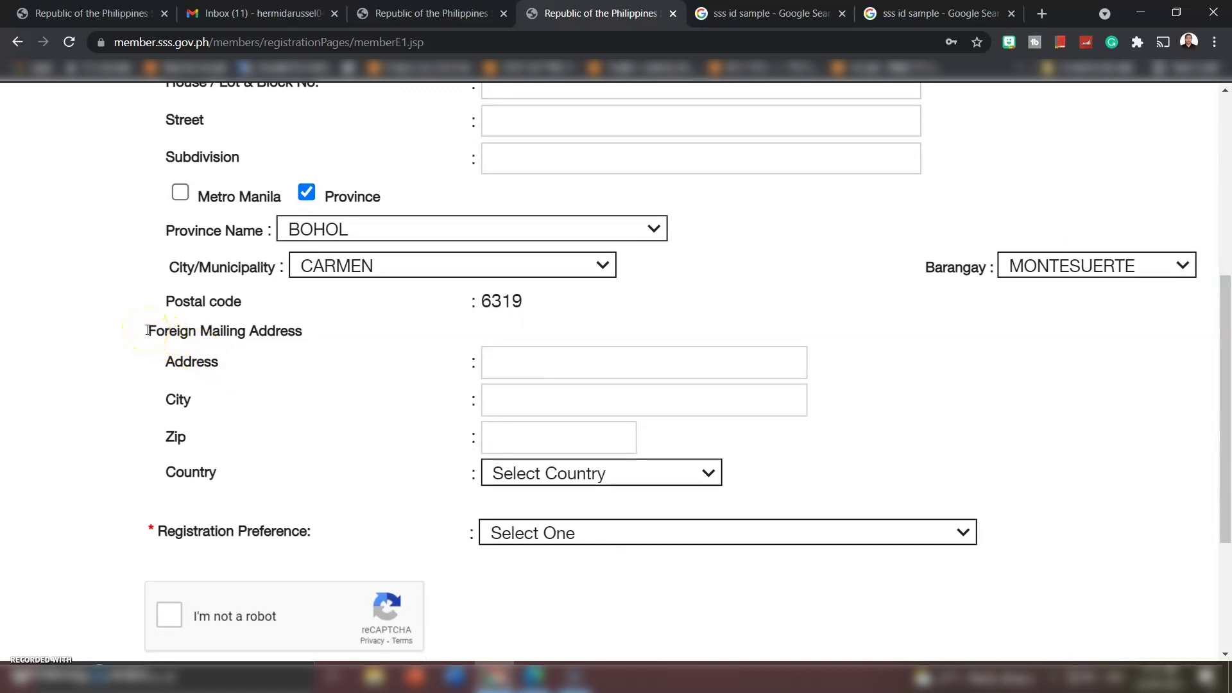
left_click_drag(148, 331, 308, 336)
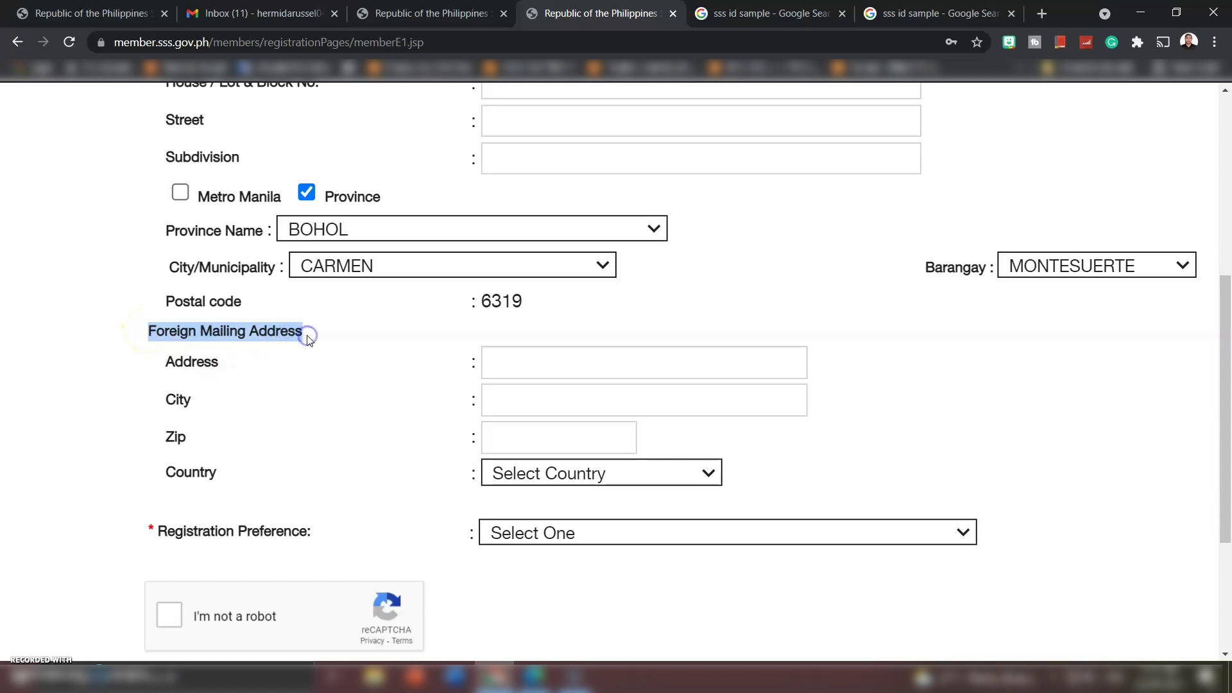
scroll(374, 476, "down", 1)
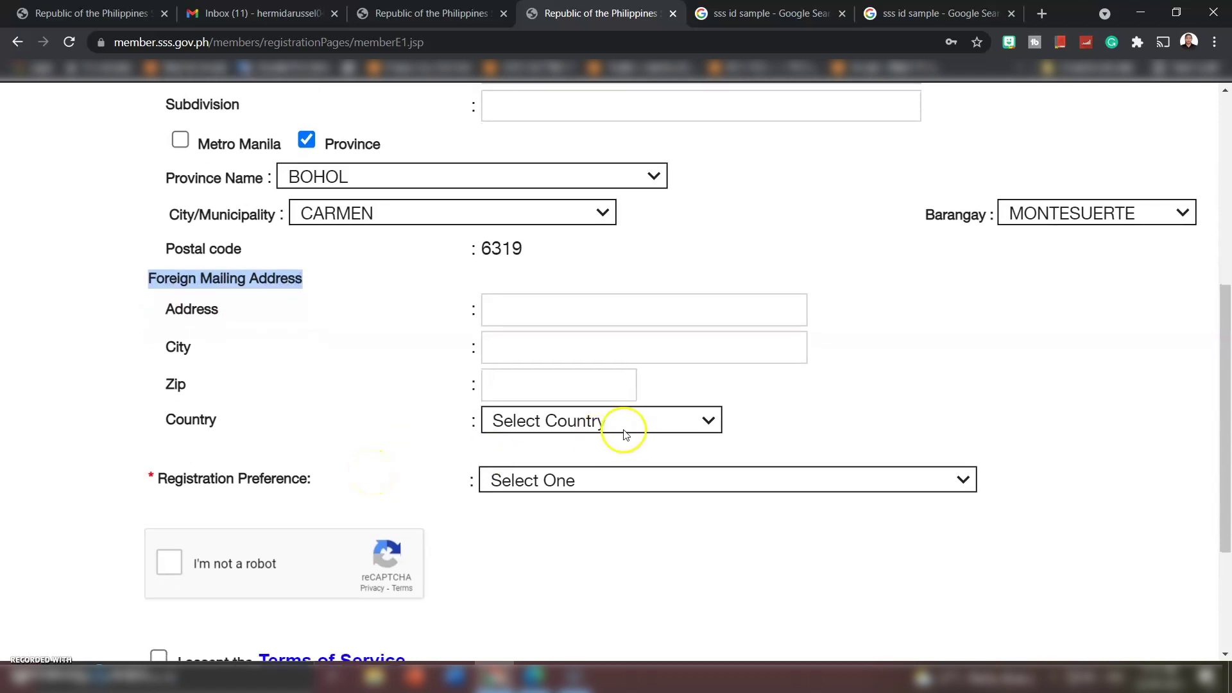
left_click(366, 362)
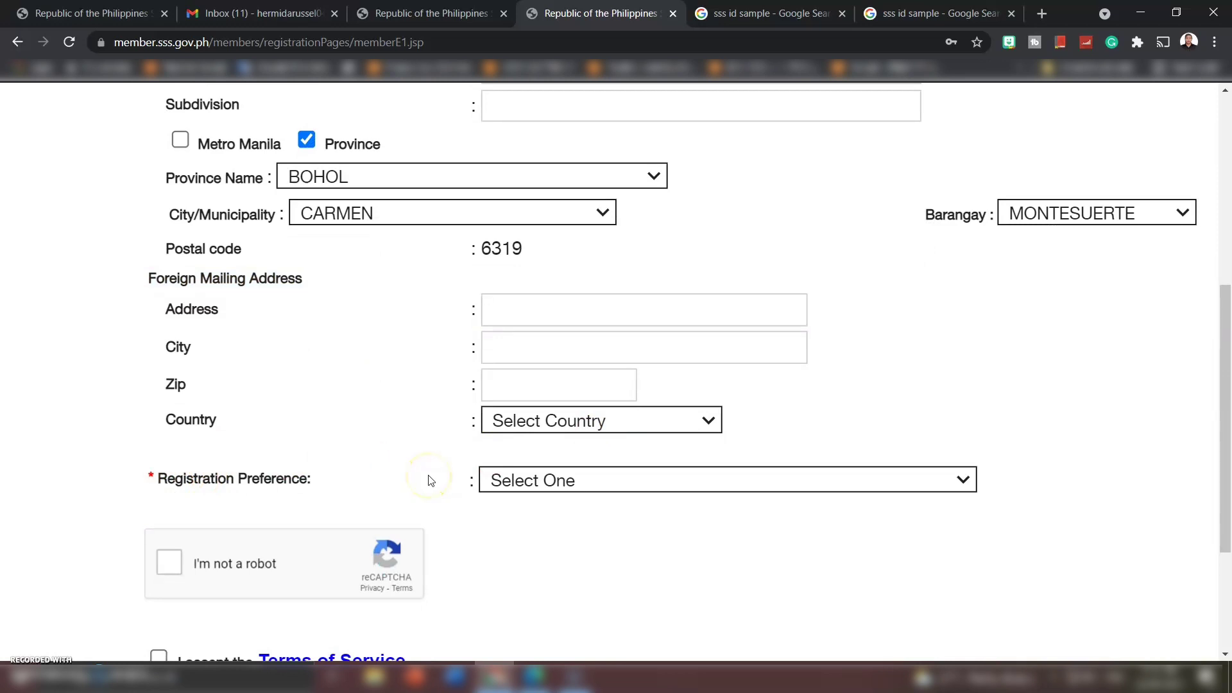
- Choose 'Savings Account Number / Citibank Cash Card / UBP Quick Card / UMID - ATM' as registration preference
left_click(681, 484)
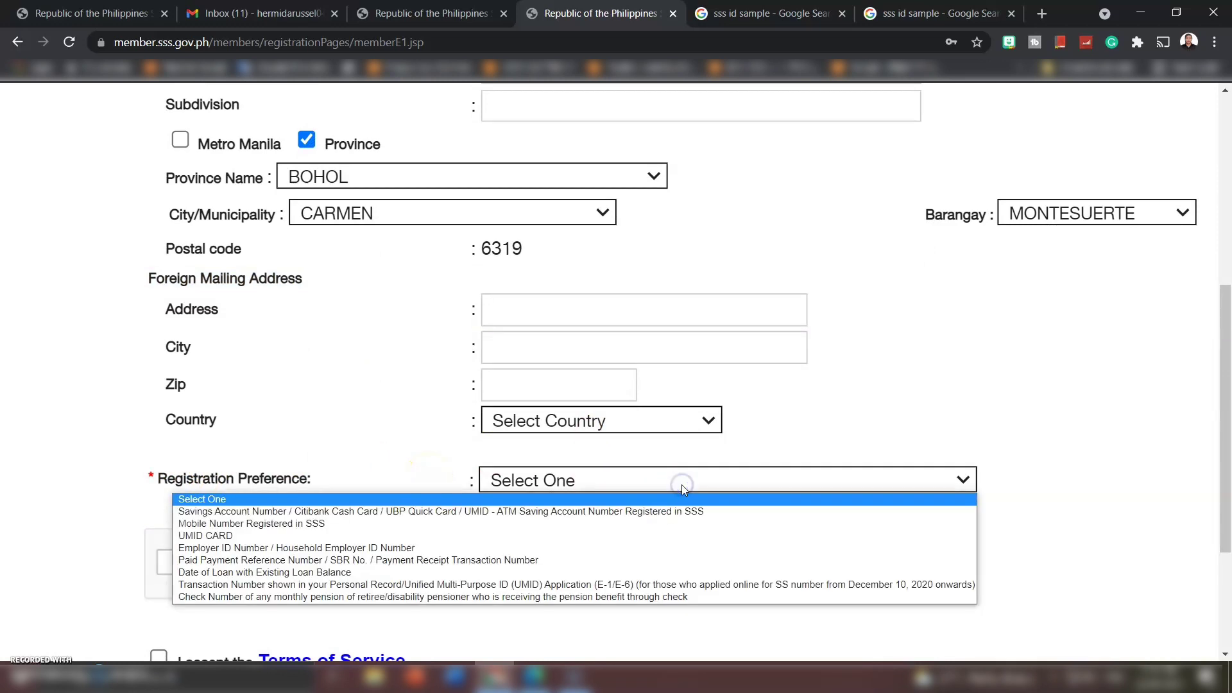
scroll(682, 485, "down", 2)
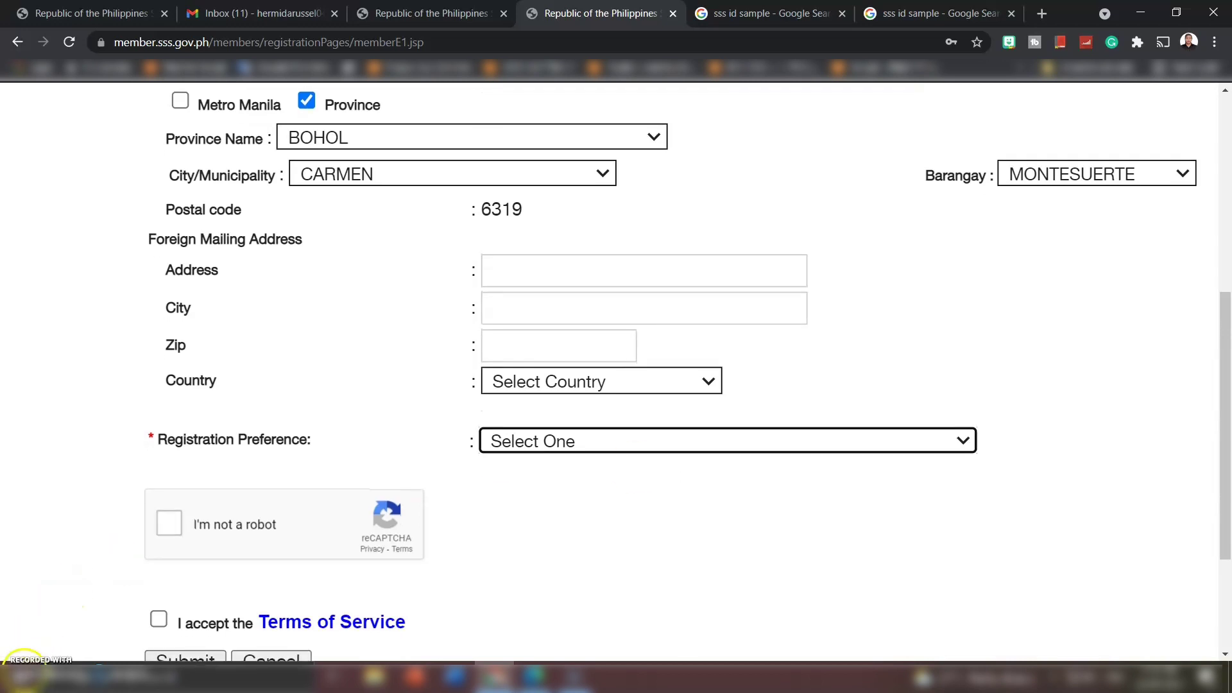
left_click(601, 440)
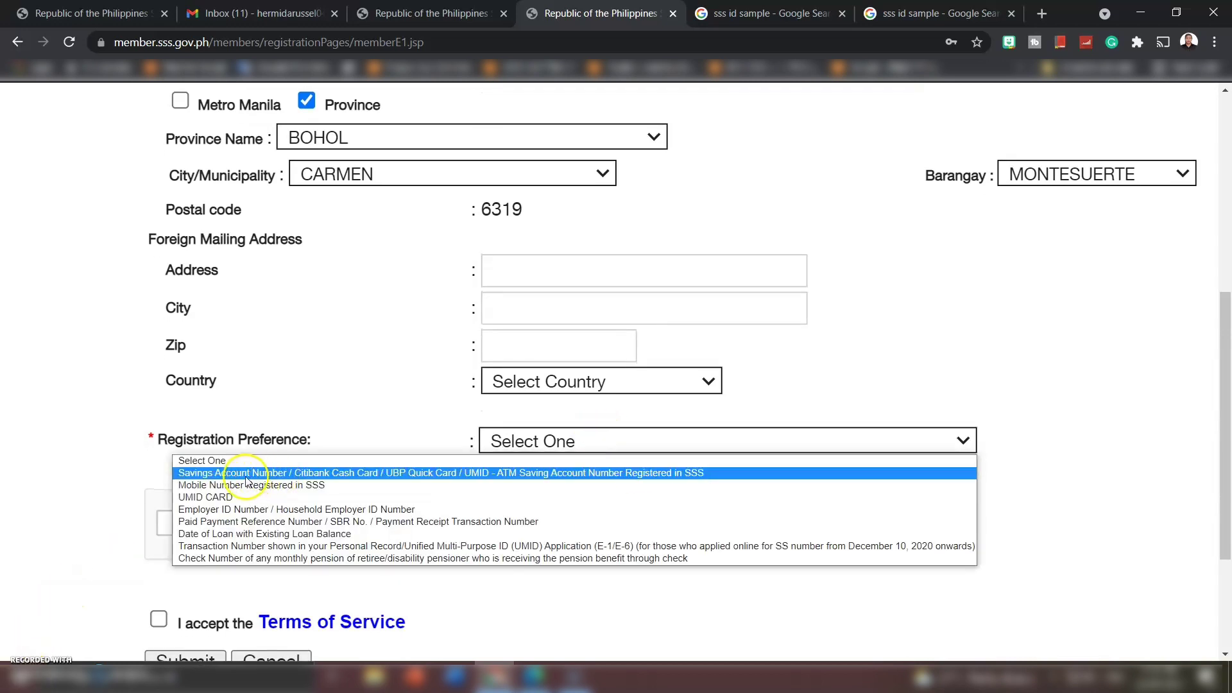
left_click(507, 443)
left_click(508, 443)
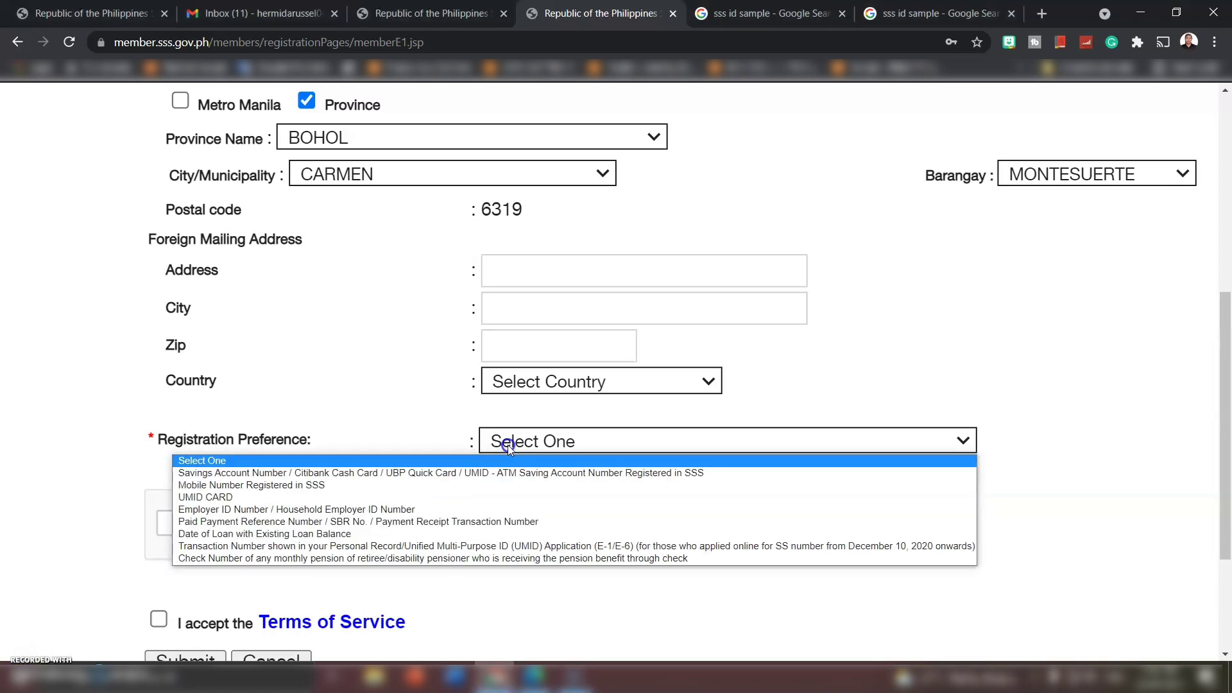
left_click(201, 480)
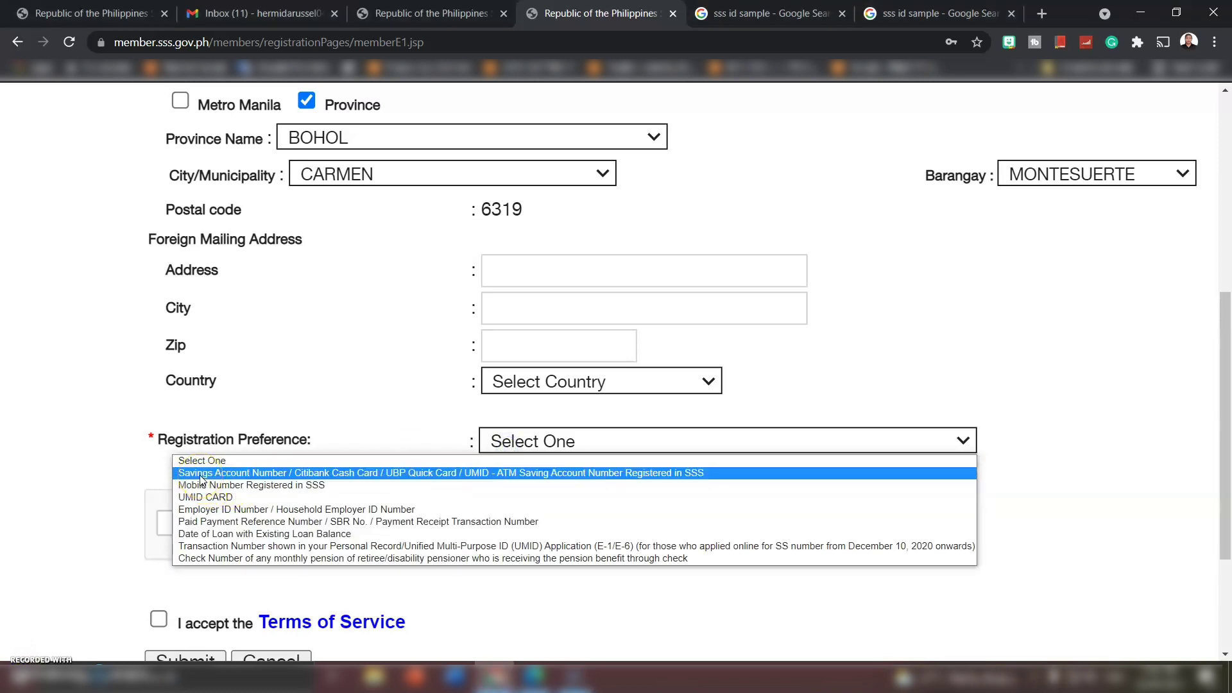
left_click(299, 477)
left_click(328, 479)
left_click(614, 478)
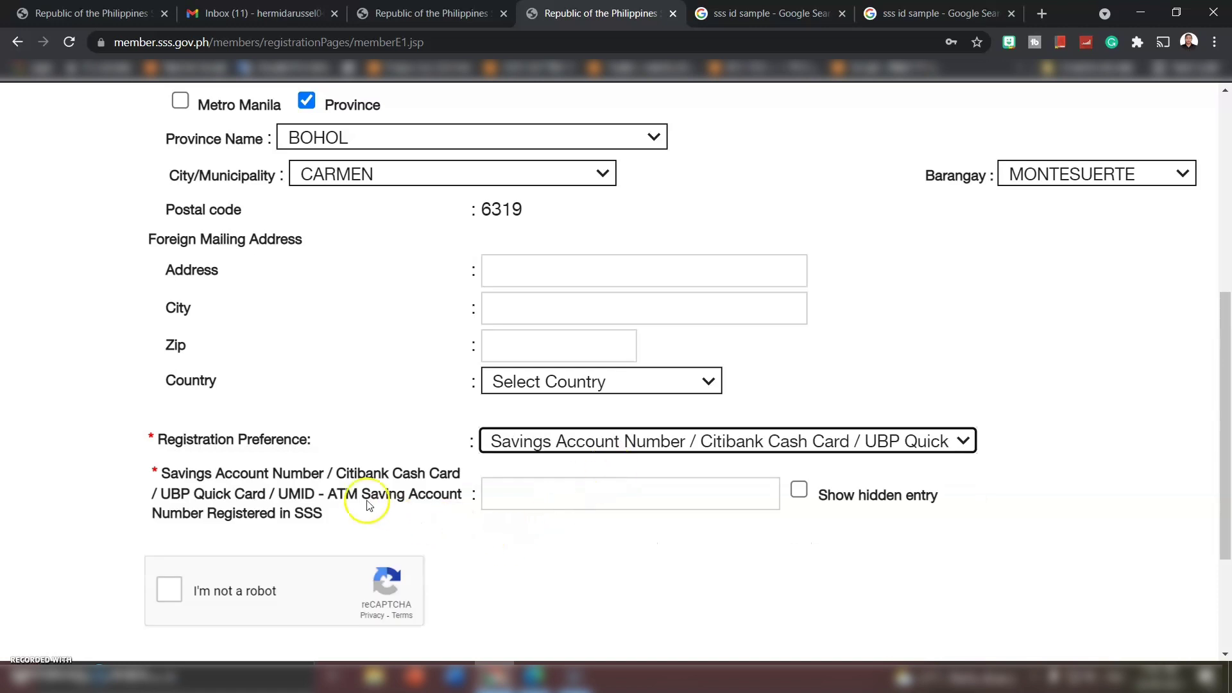
left_click_drag(156, 472, 328, 512)
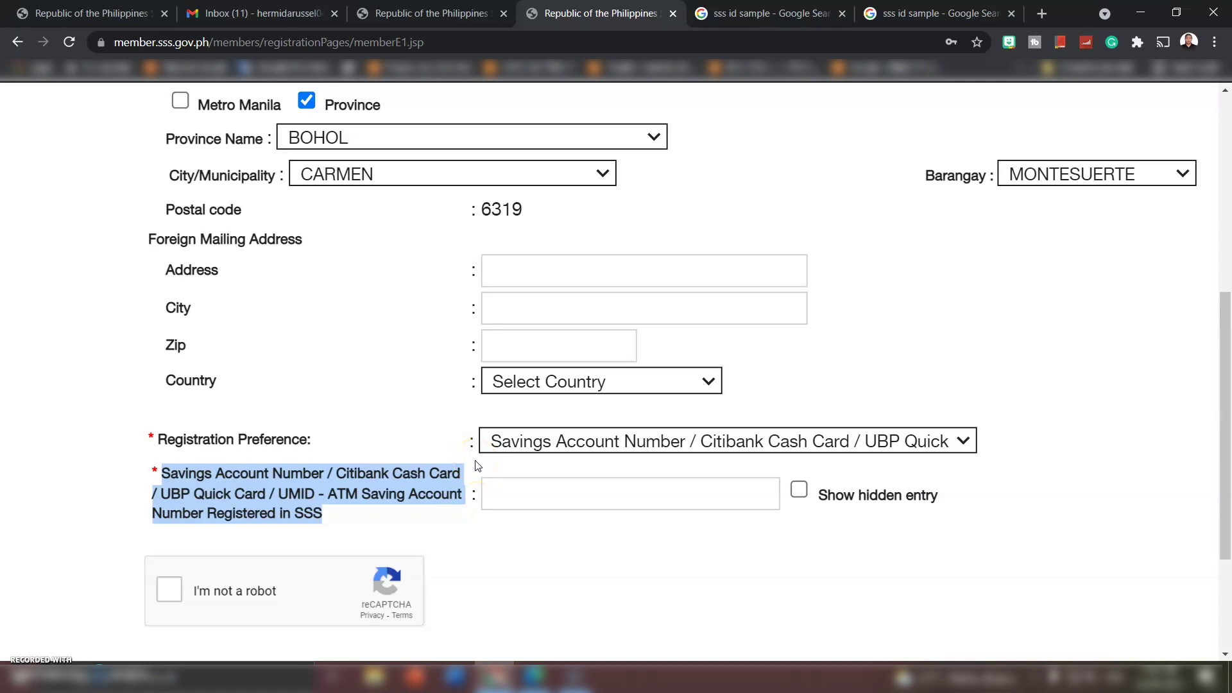
left_click(542, 441)
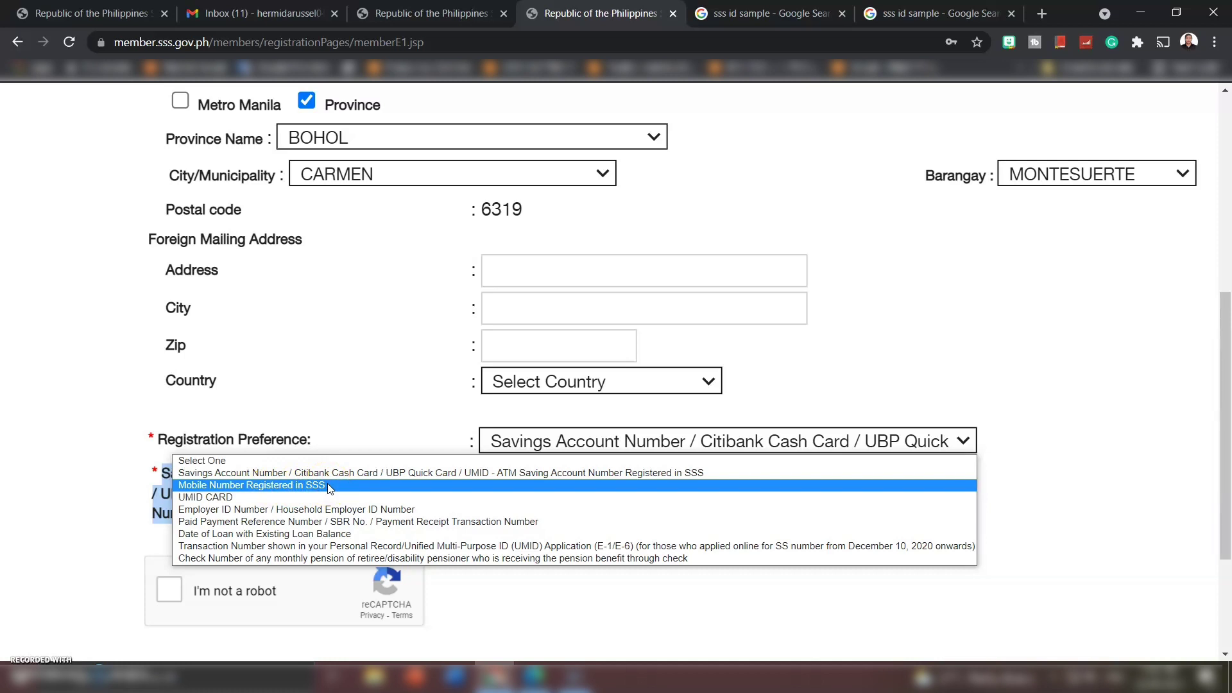
- Choose 'Mobile Number Registered in SSS' and check the number on the personal record form photo
left_click(330, 486)
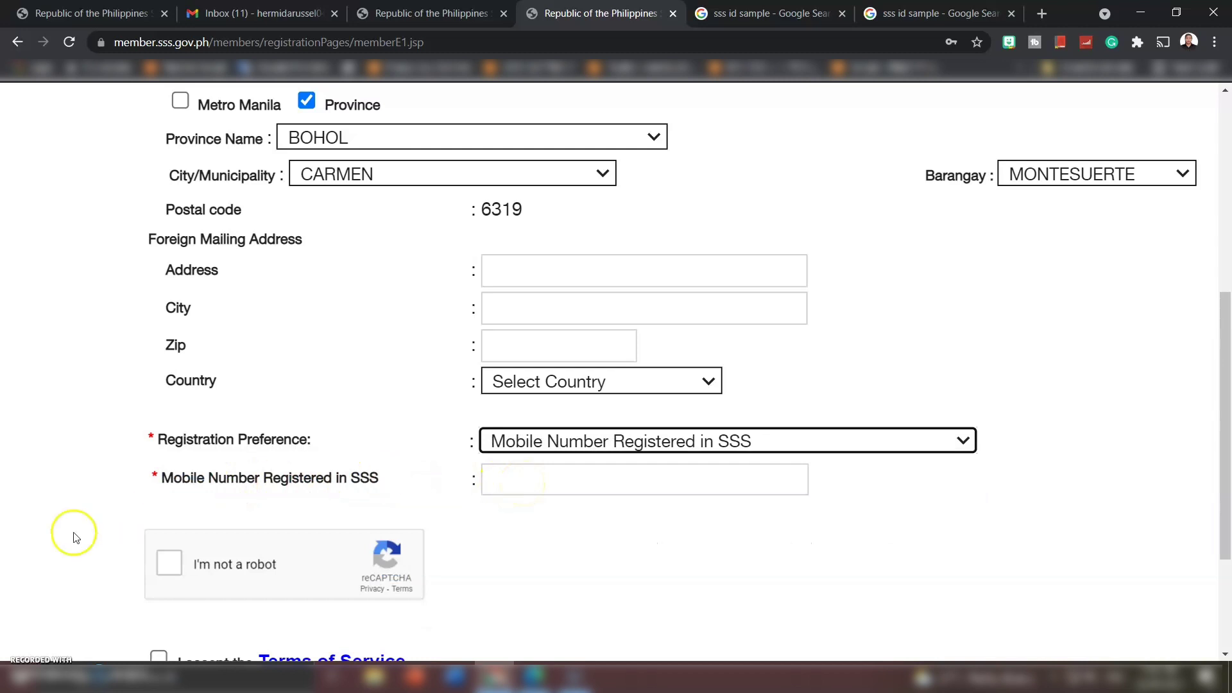
key("alt+Tab")
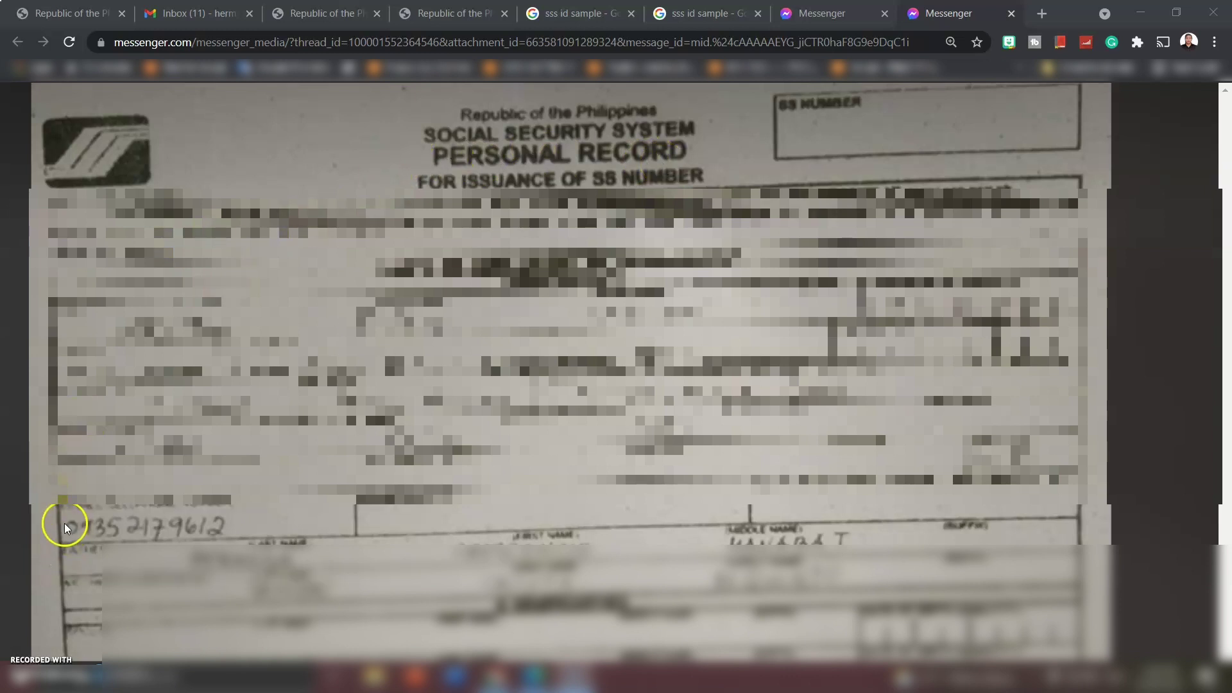
left_click(223, 513)
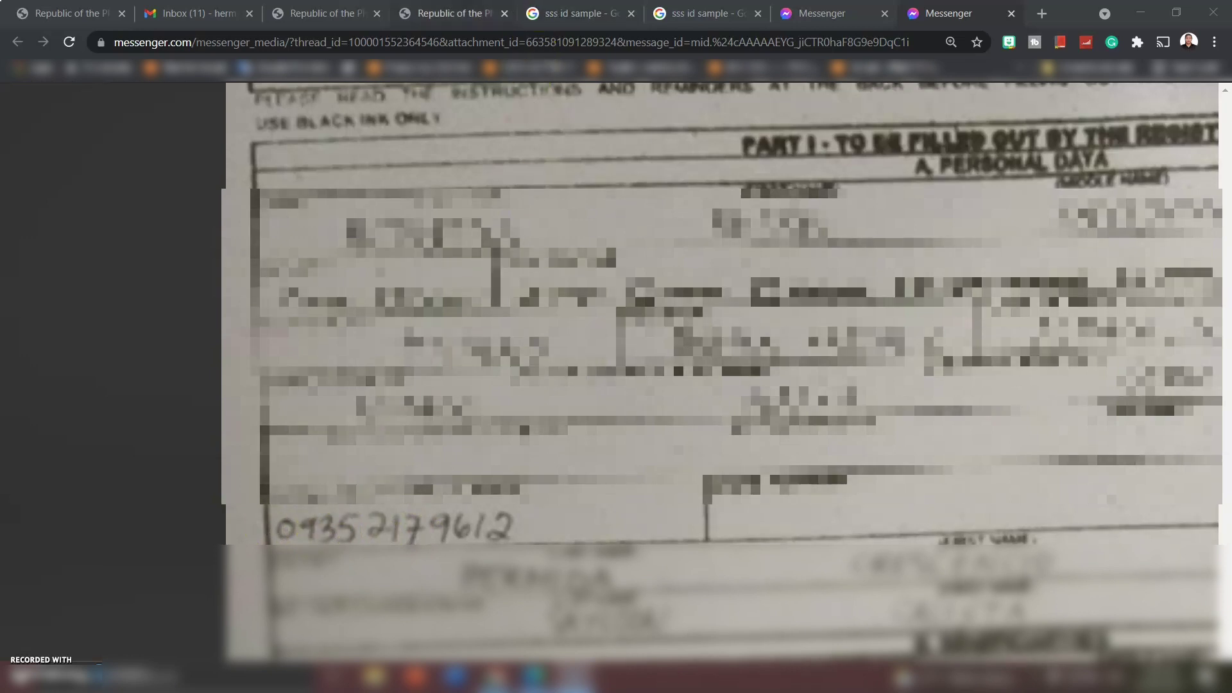
left_click(466, 8)
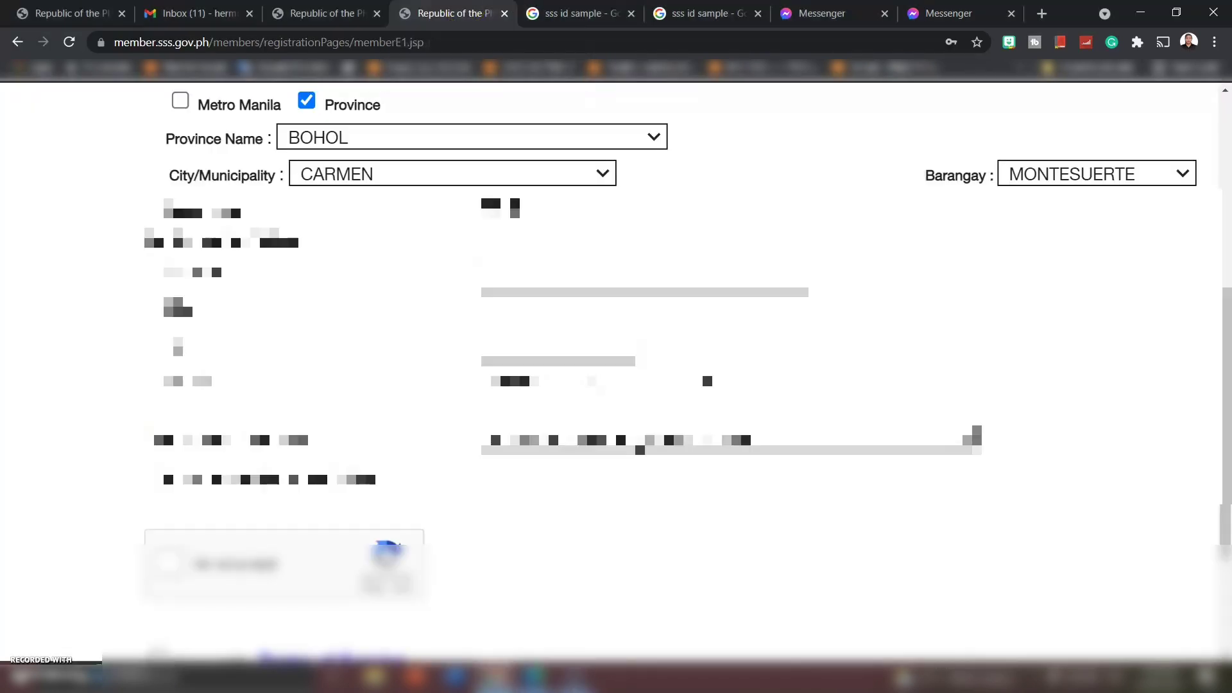
left_click(544, 459)
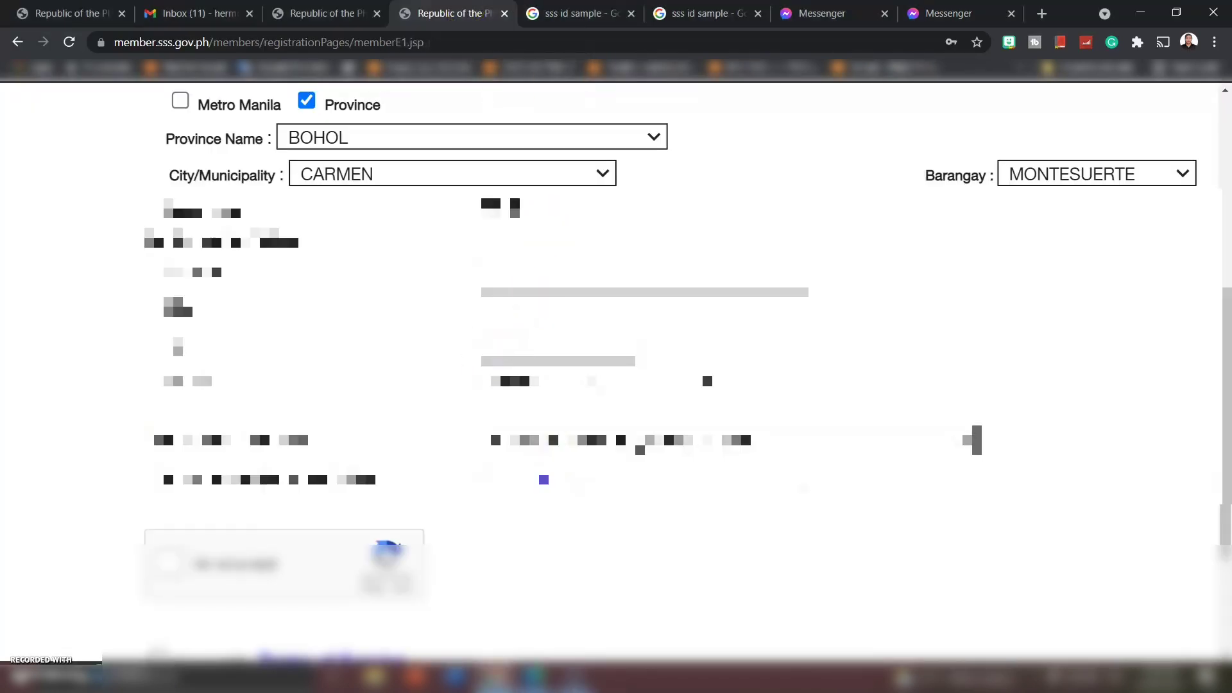
left_click(835, 12)
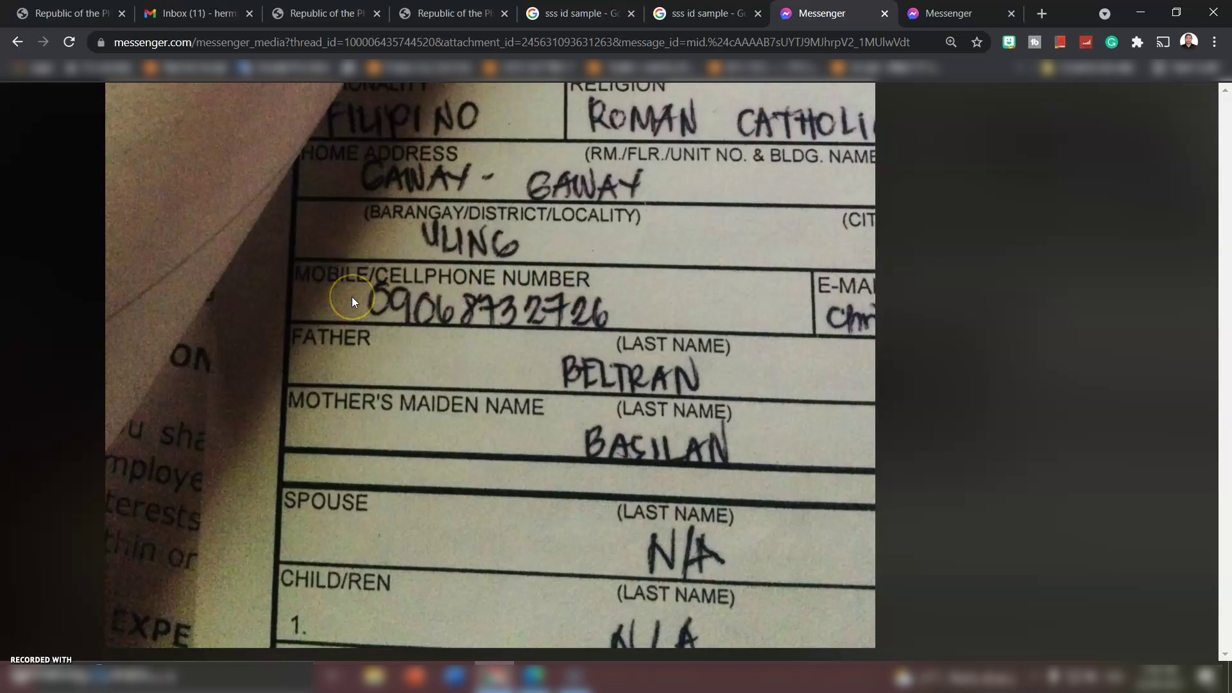
left_click(450, 12)
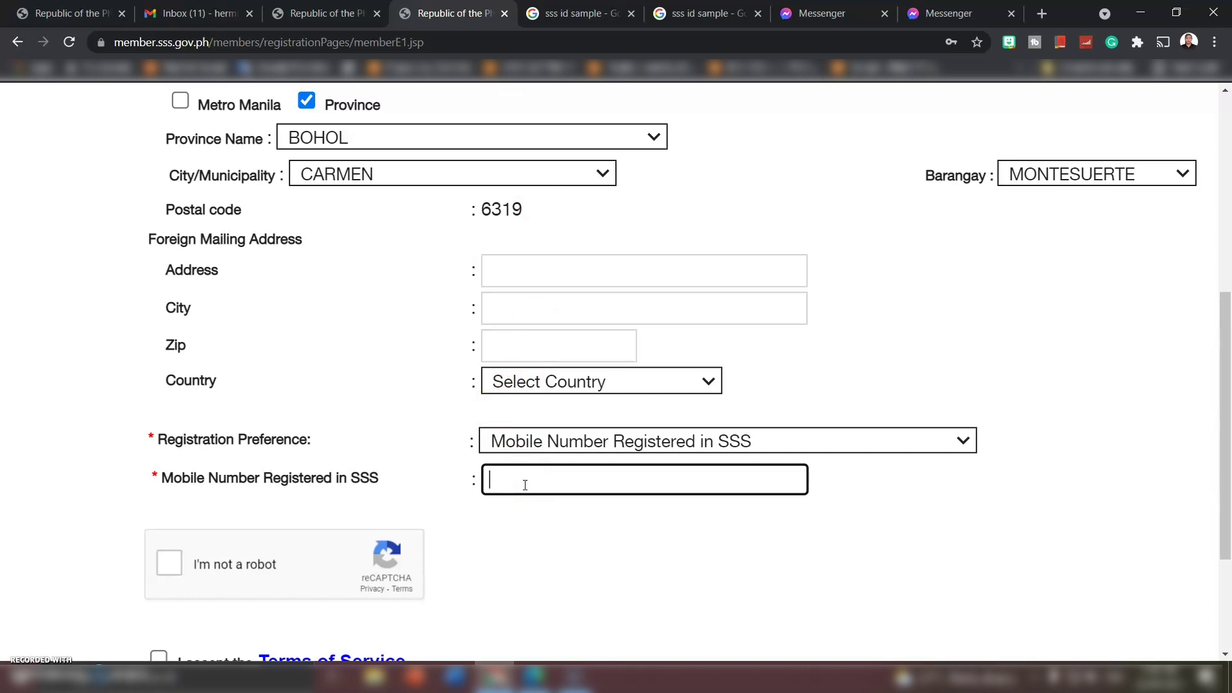
left_click(526, 440)
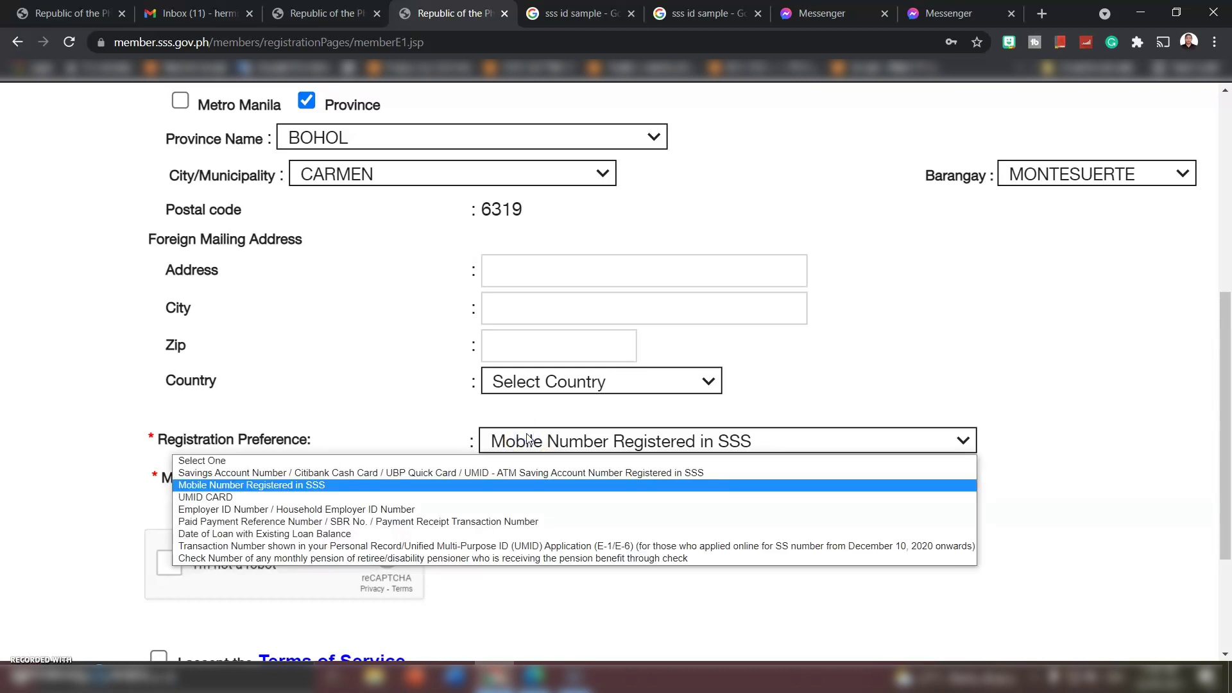
- Choose UMID CARD as preference, zoom out, and locate the mother's maiden name fields
left_click(196, 498)
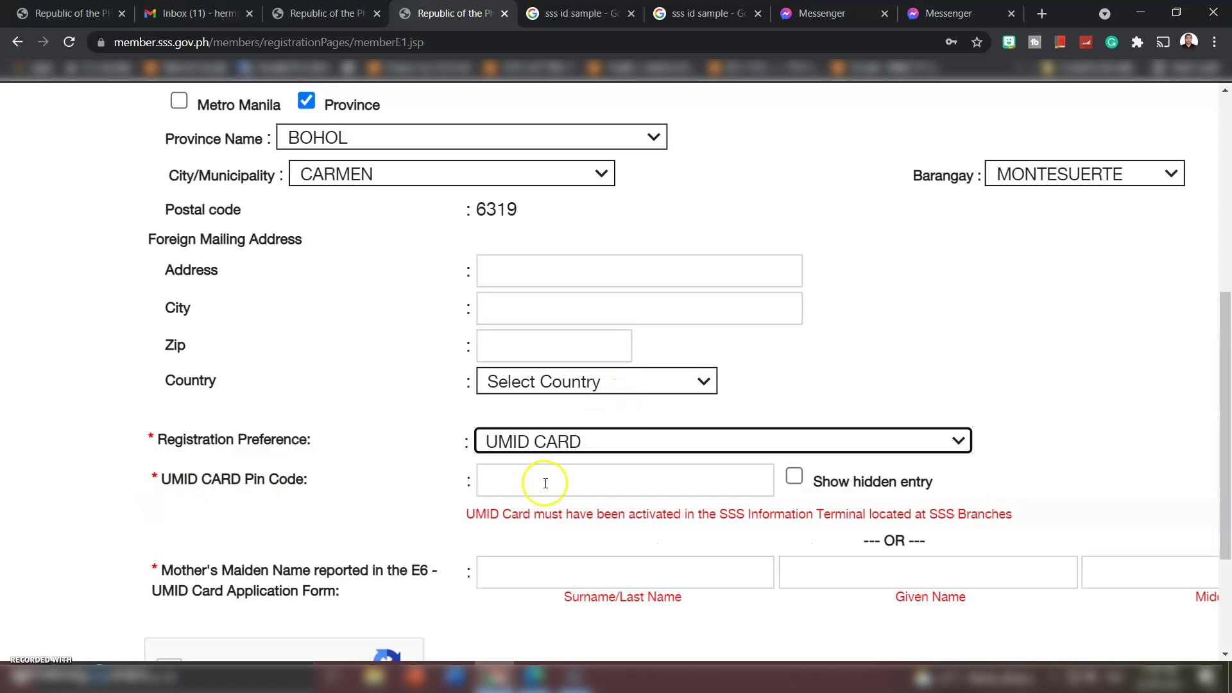
key("ctrl+minus")
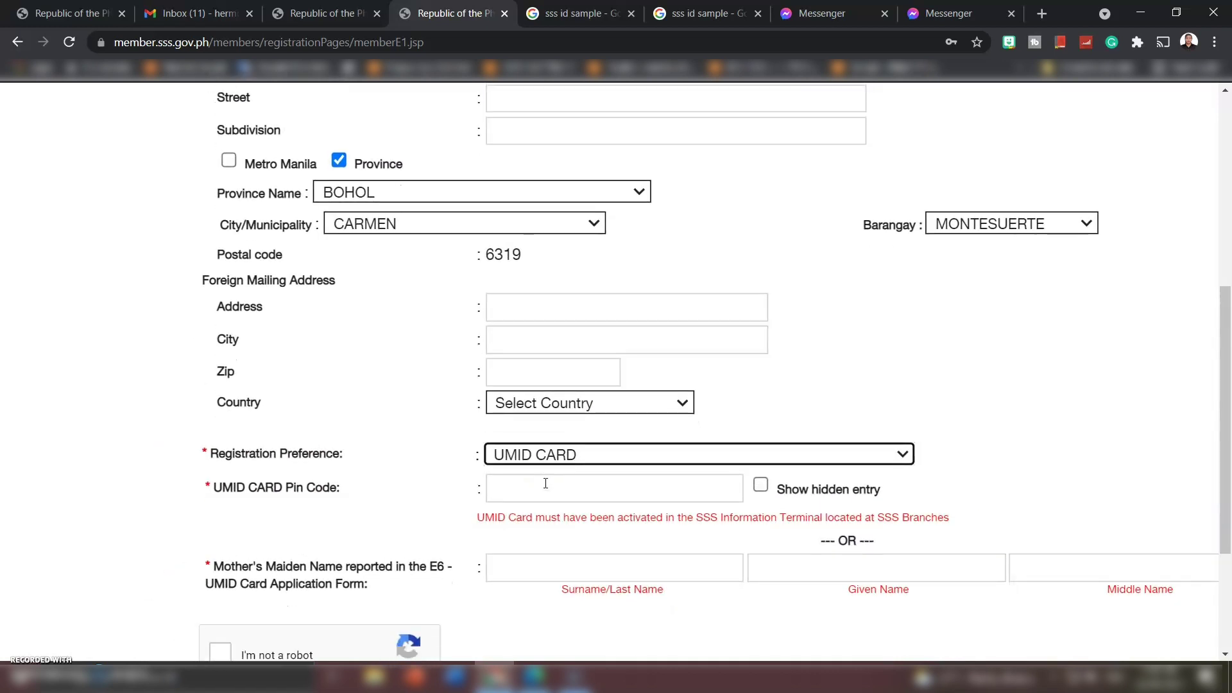
left_click(483, 483)
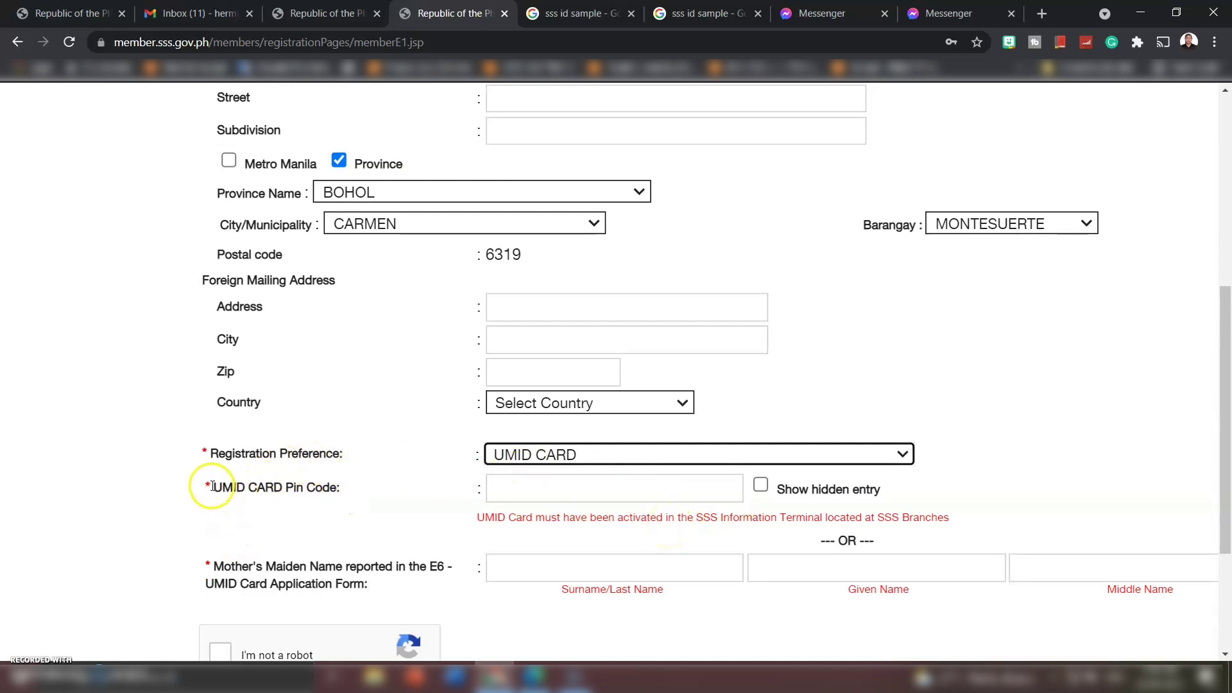
key("ctrl+minus")
key("ctrl+minus")
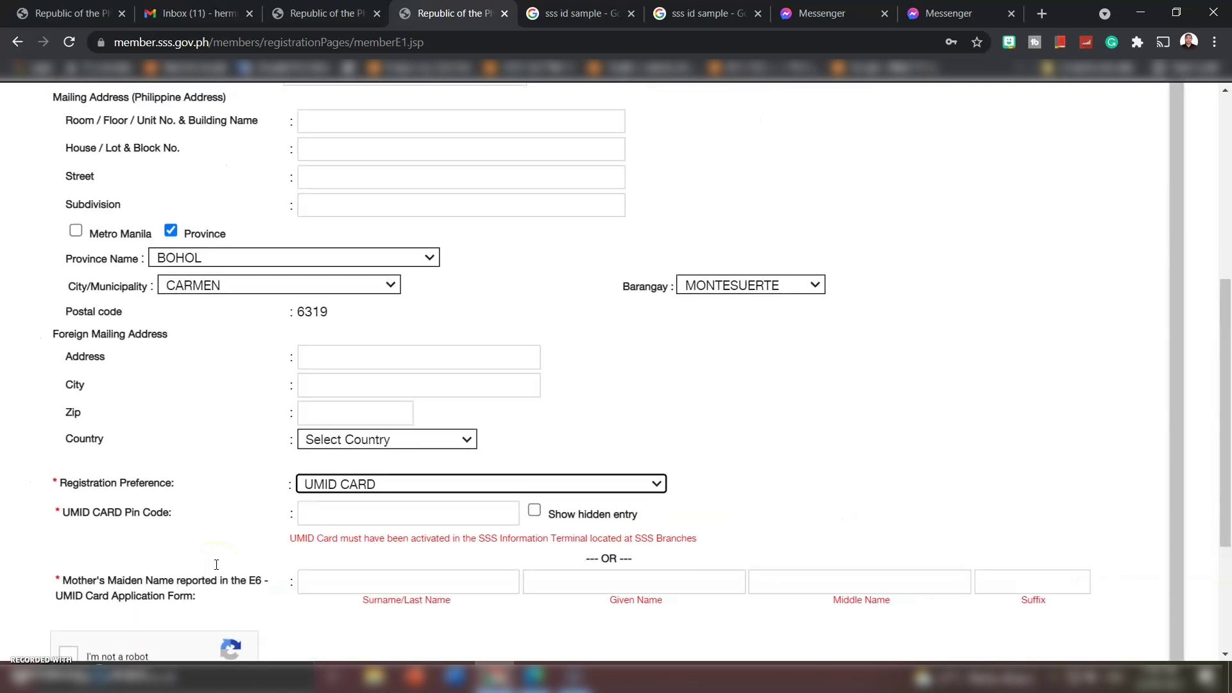
left_click_drag(66, 575, 262, 590)
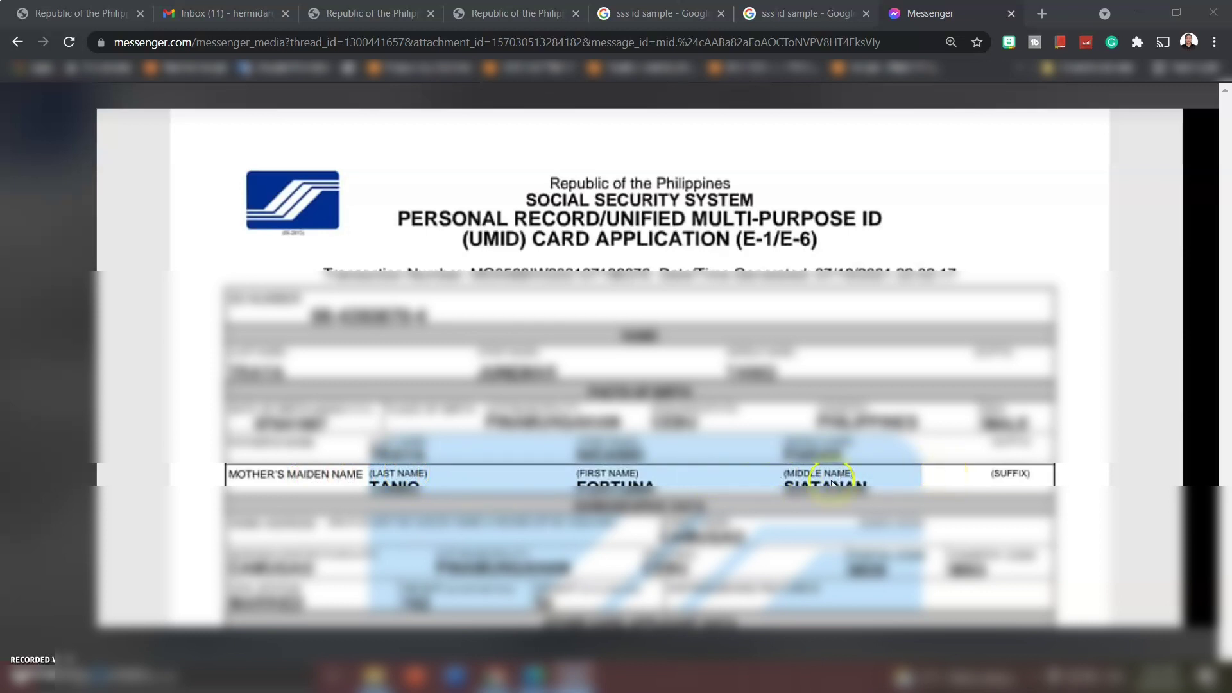
key("ctrl+4")
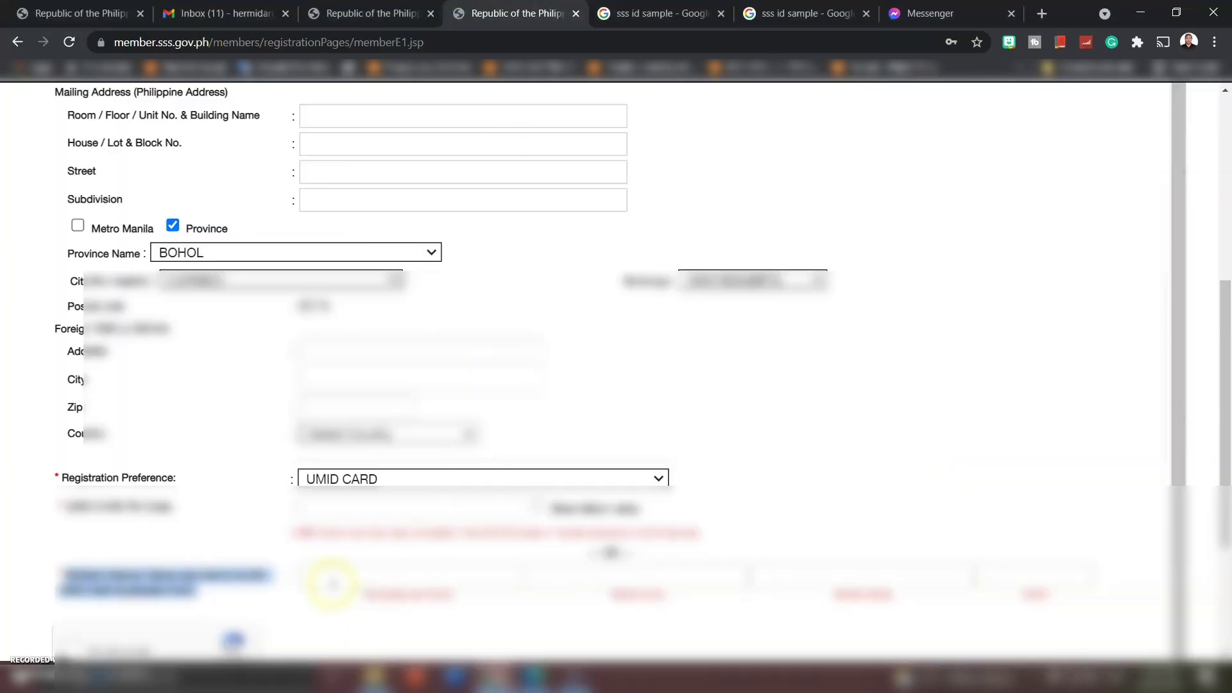
left_click(419, 569)
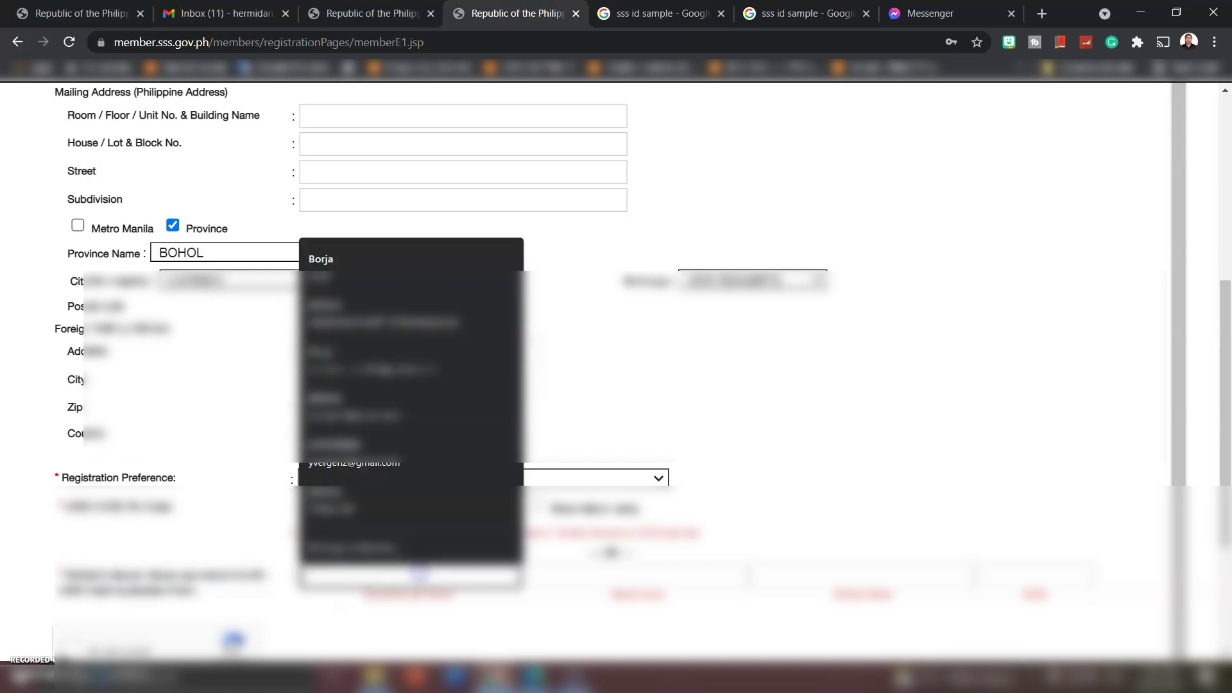
left_click(796, 539)
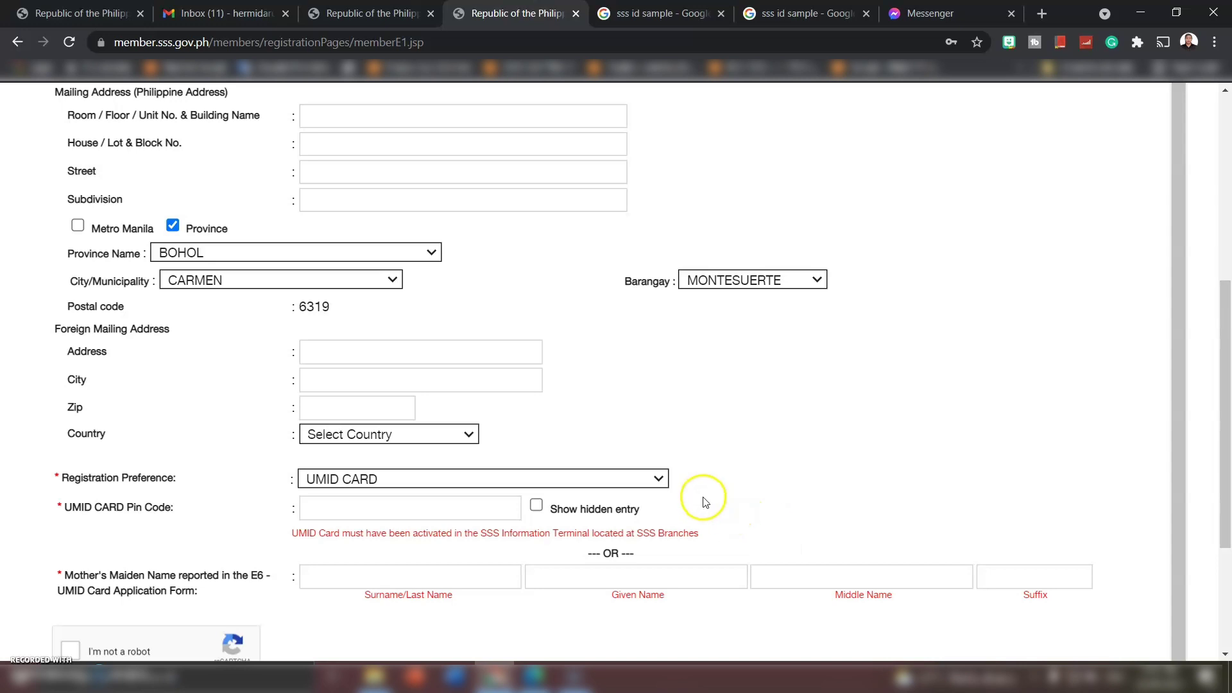
left_click(501, 481)
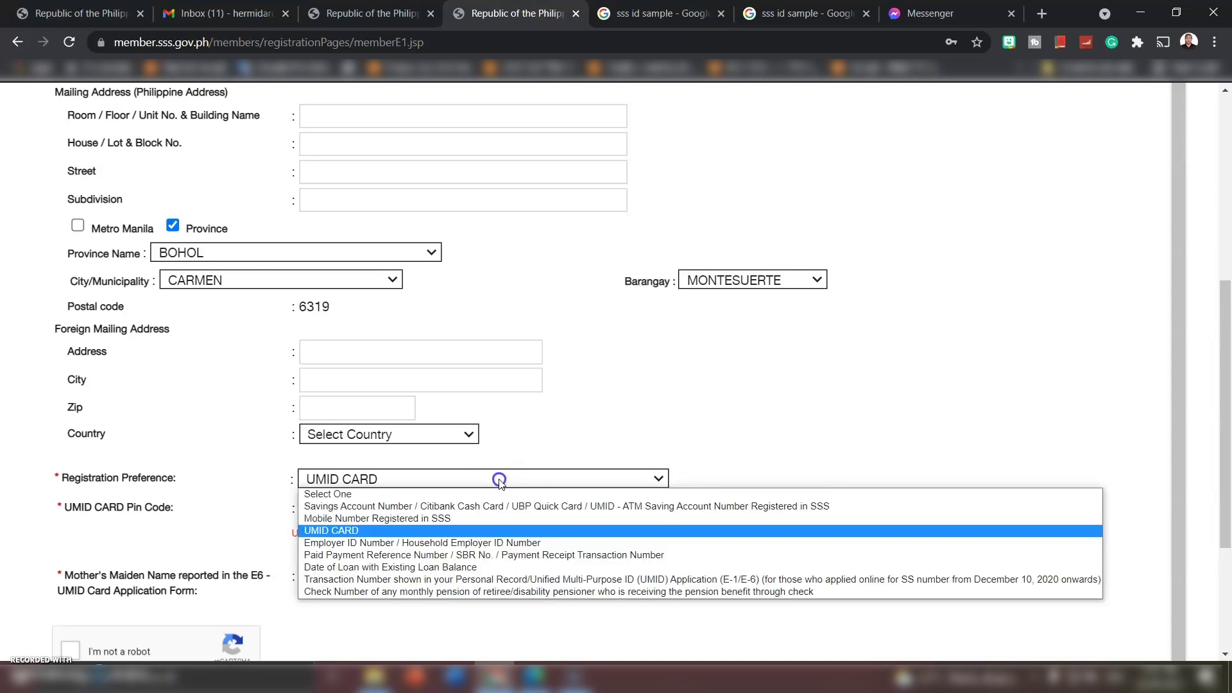
- Try the employer ID number option as the registration preference
left_click(403, 543)
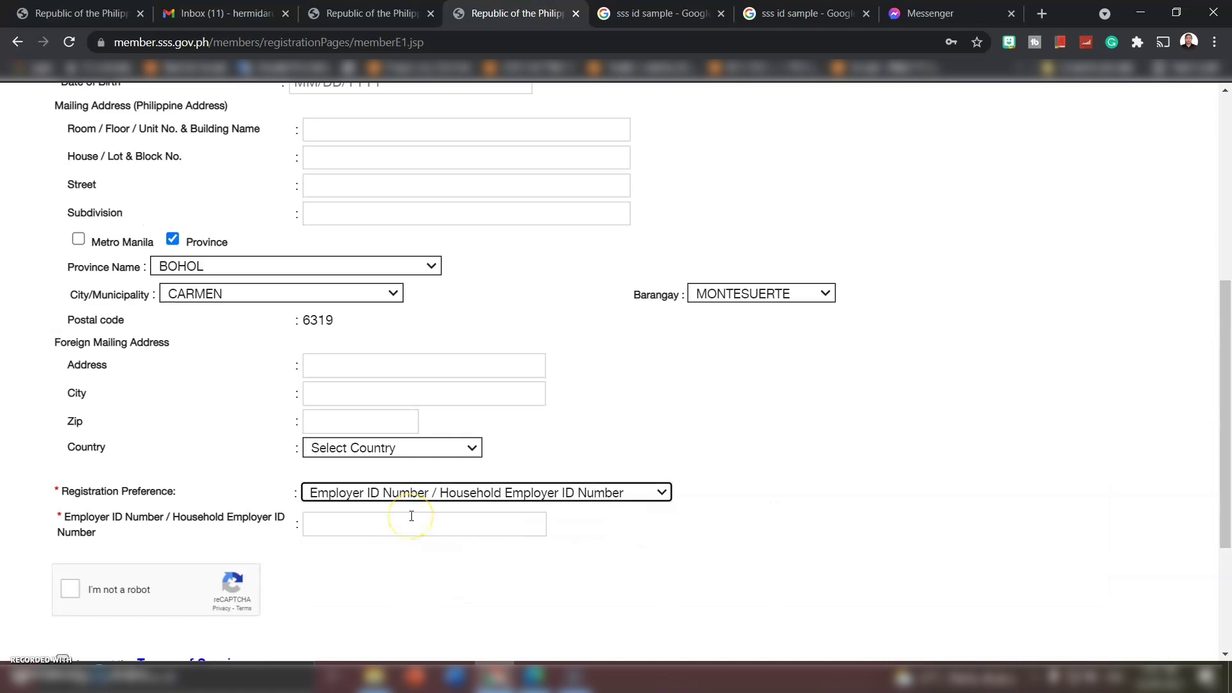
scroll(412, 516, "up", 4)
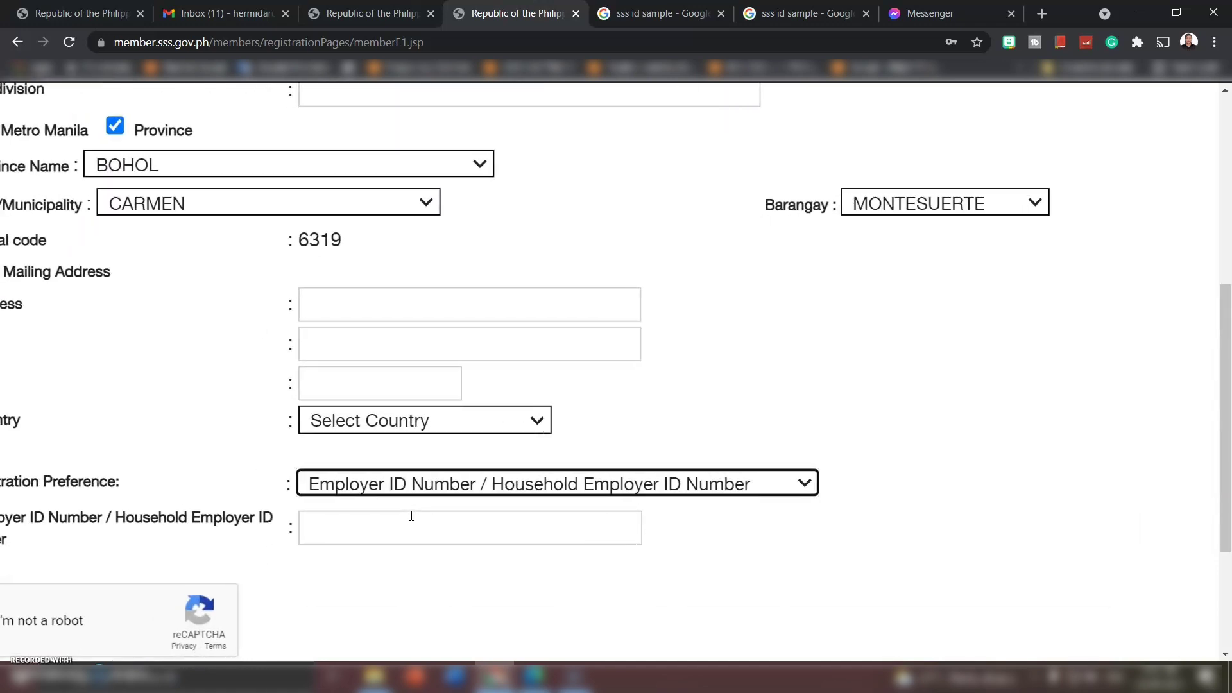
scroll(411, 516, "left", 1)
scroll(411, 516, "left", 1)
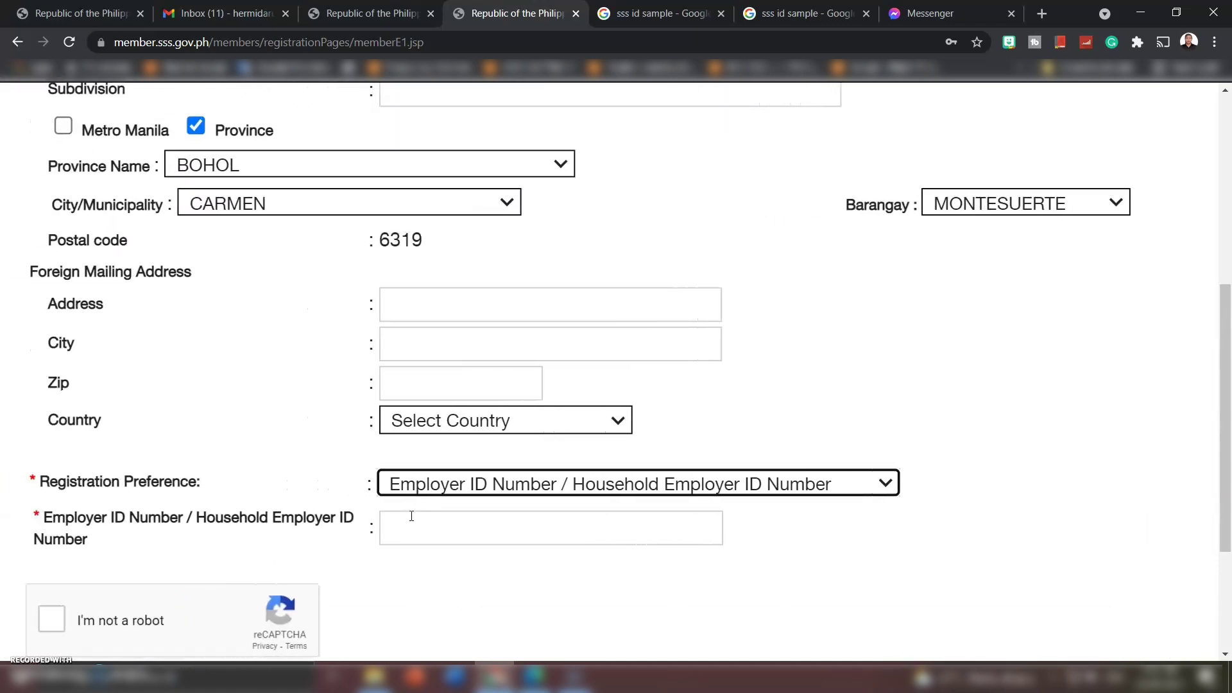
scroll(411, 516, "down", 1)
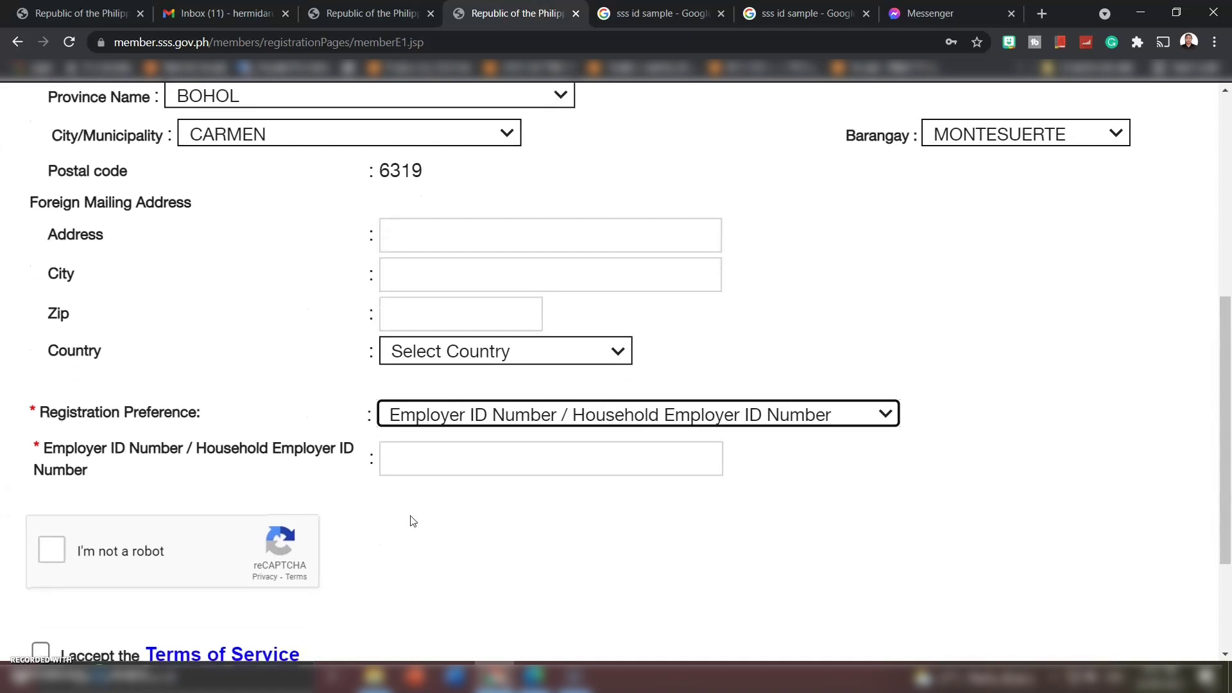
- Switch to Paid Payment Reference Number, then to Date of Loan with Existing Loan Balance
left_click(449, 421)
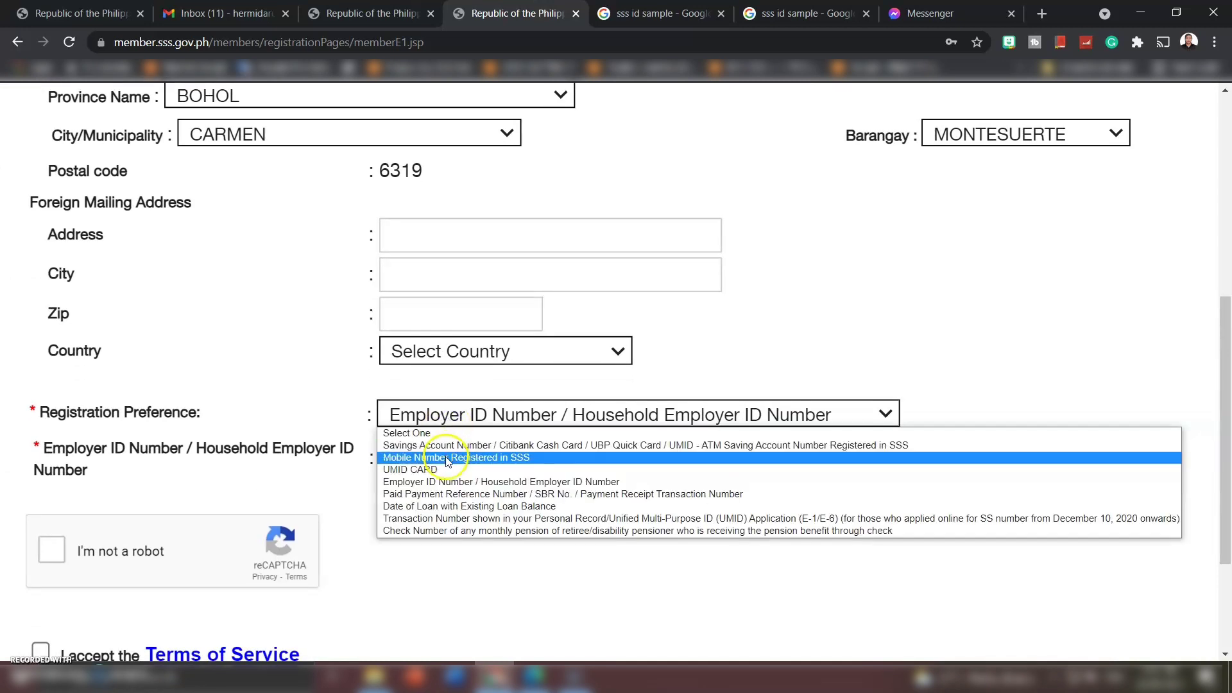
left_click(448, 495)
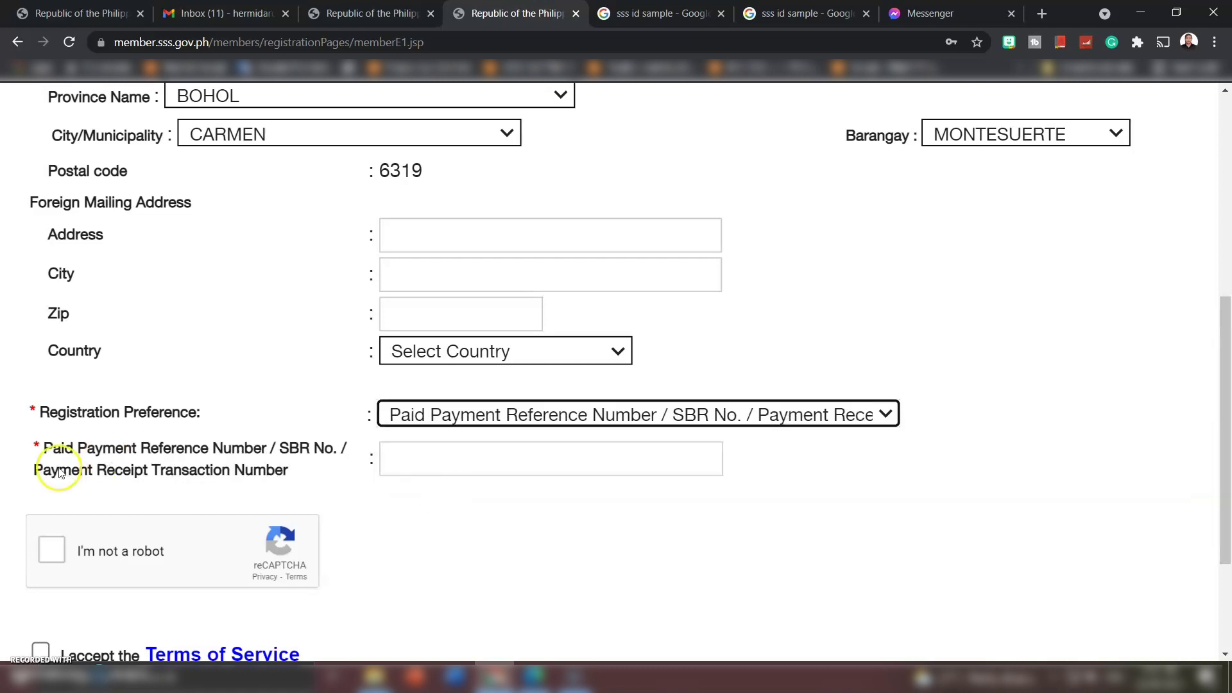
left_click_drag(46, 449, 266, 454)
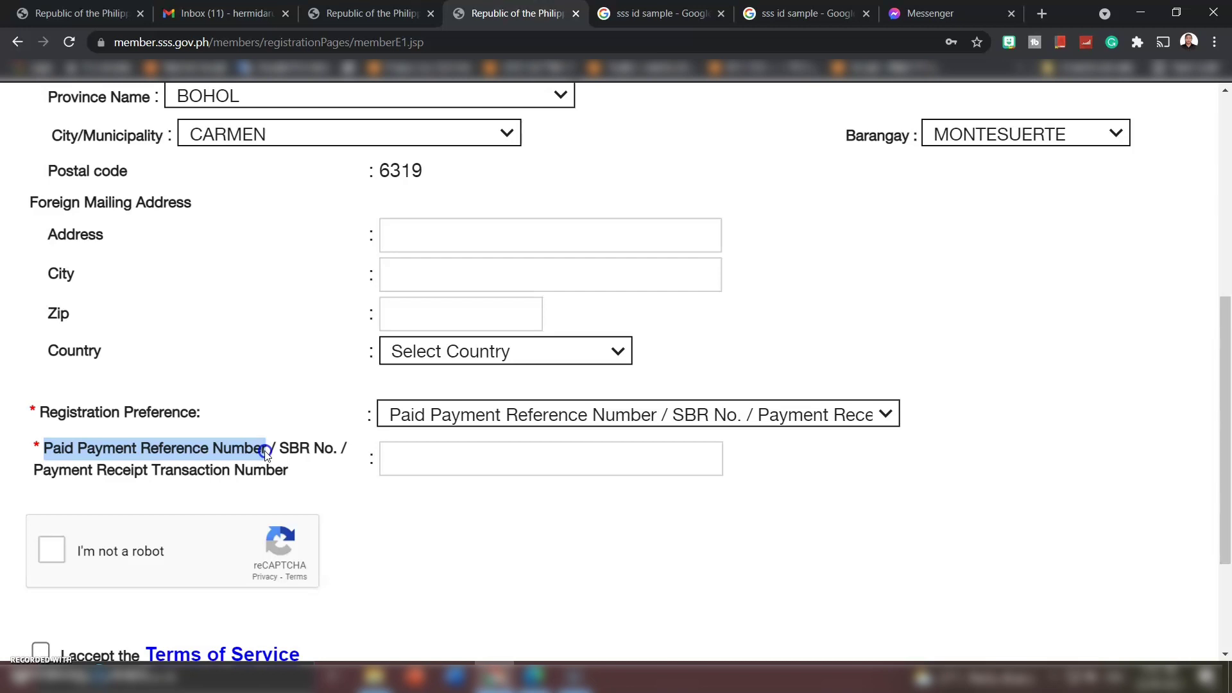
left_click(403, 470)
left_click(401, 463)
left_click(412, 415)
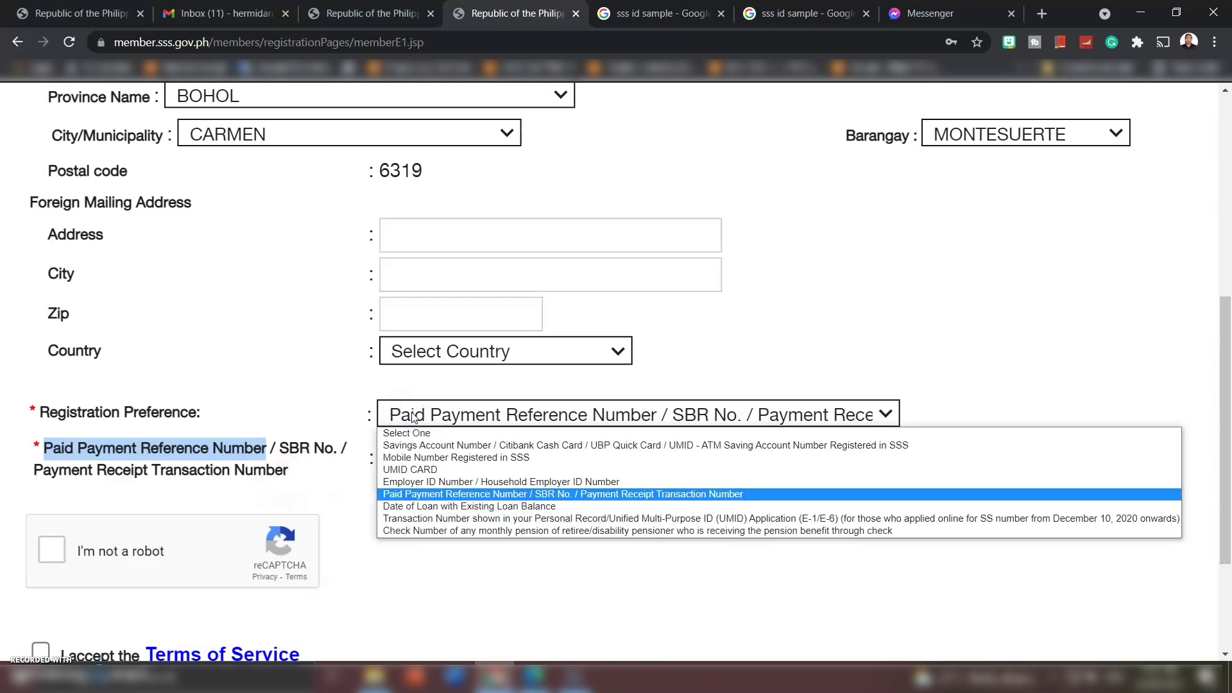
left_click(453, 510)
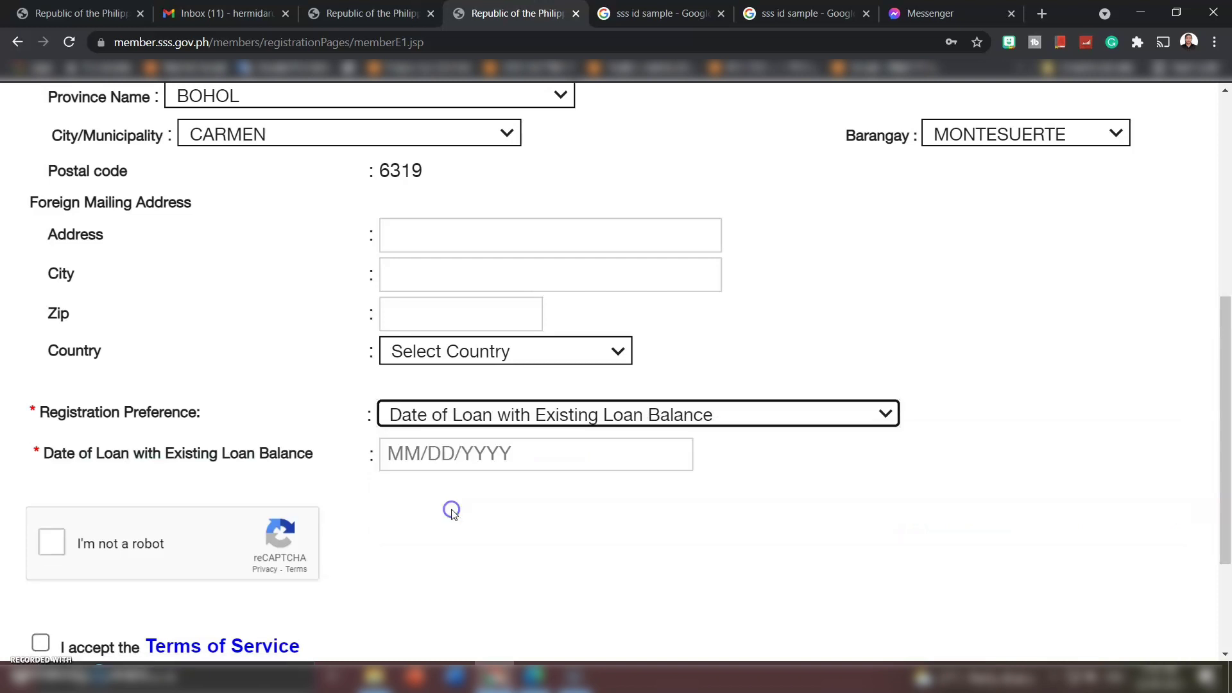
left_click(204, 454)
left_click(435, 423)
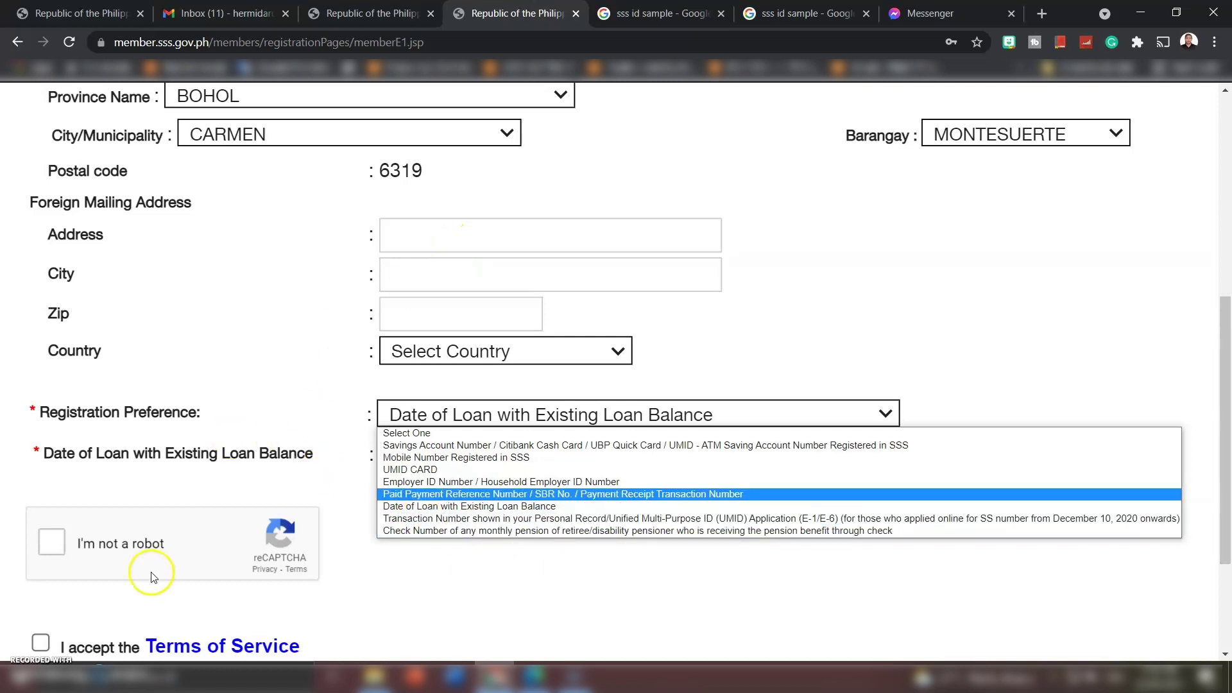
key("ctrl+9")
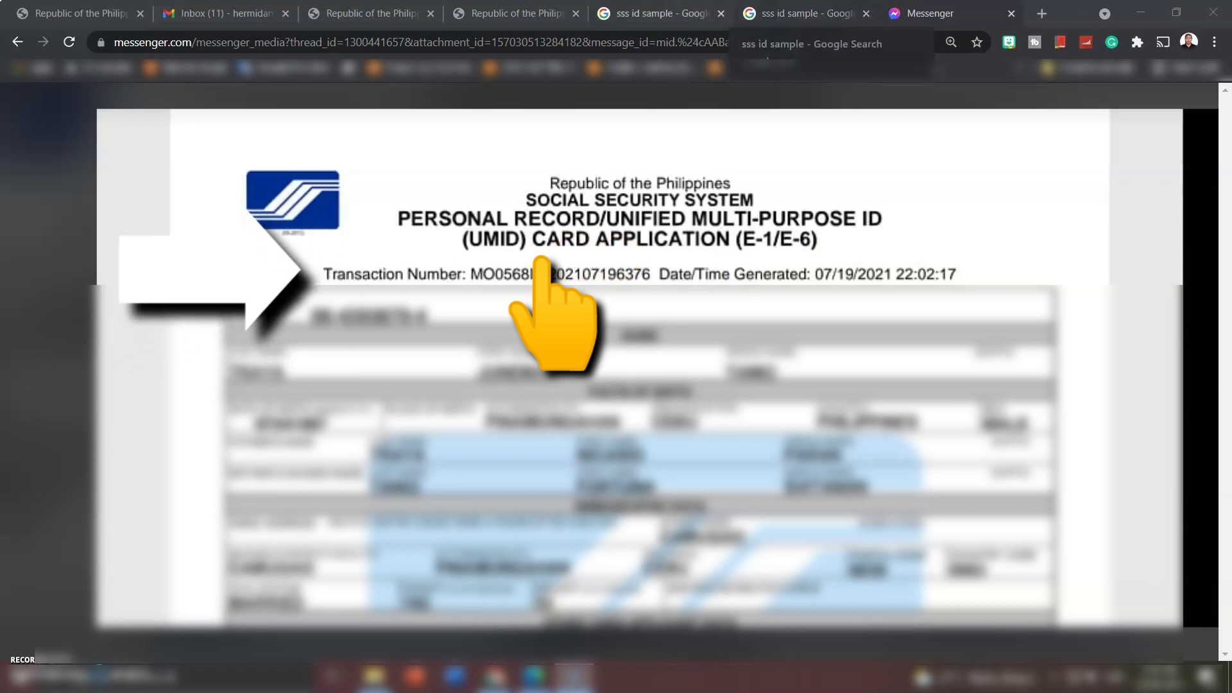
left_click(514, 13)
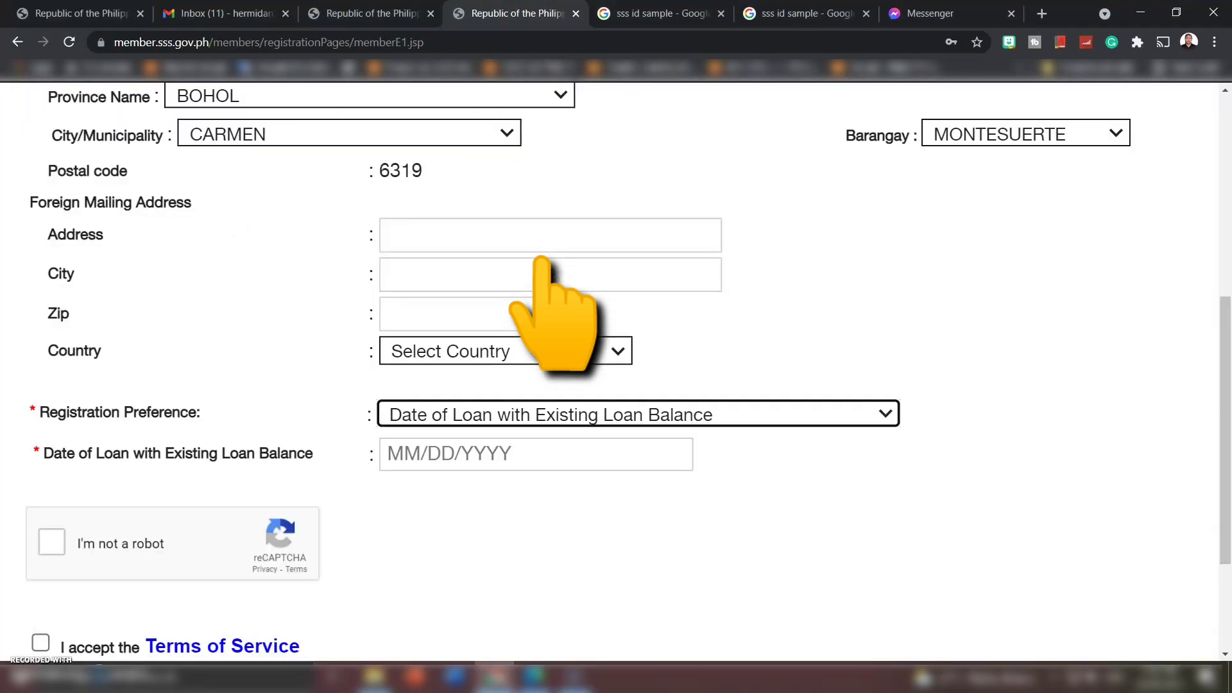
left_click(440, 414)
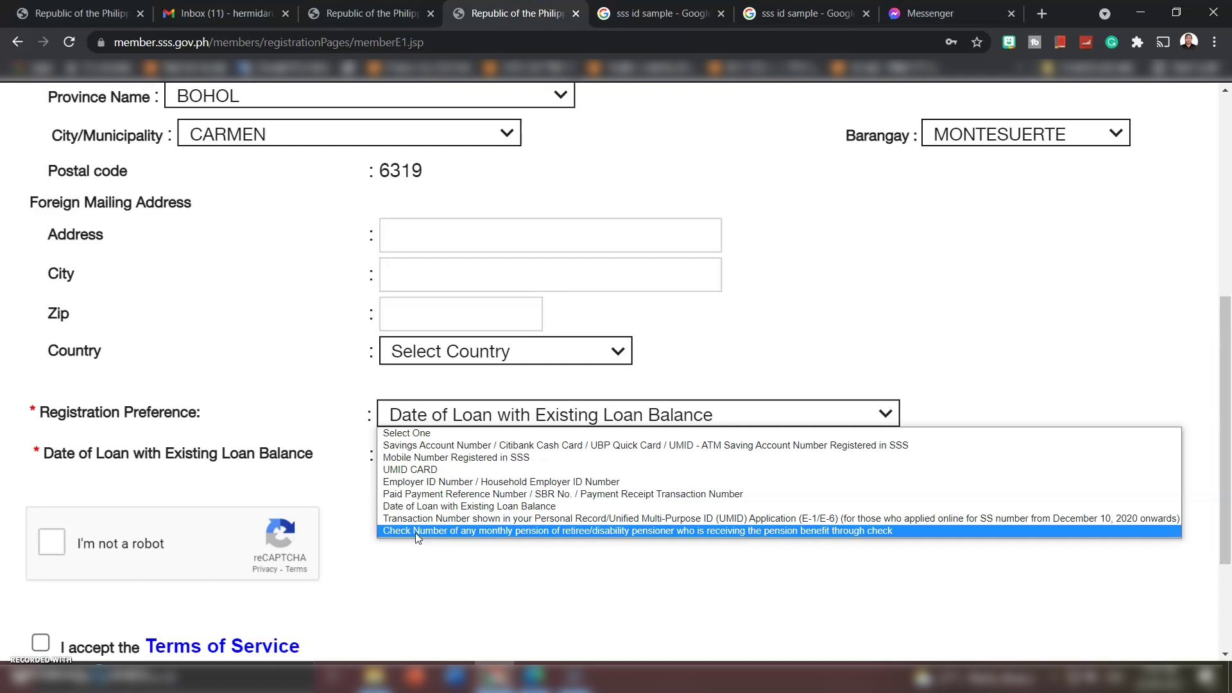
- Select the Check Number option, then zoom out and scroll down the completed registration form
left_click(416, 532)
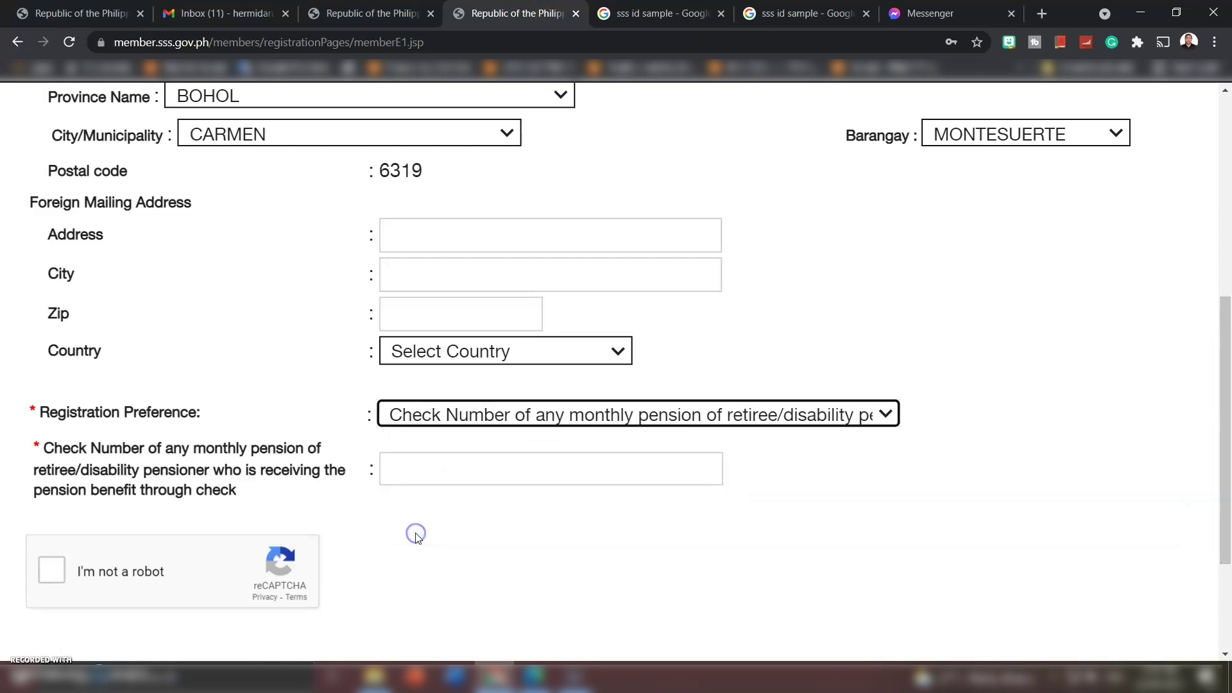
left_click(404, 465)
left_click(403, 465)
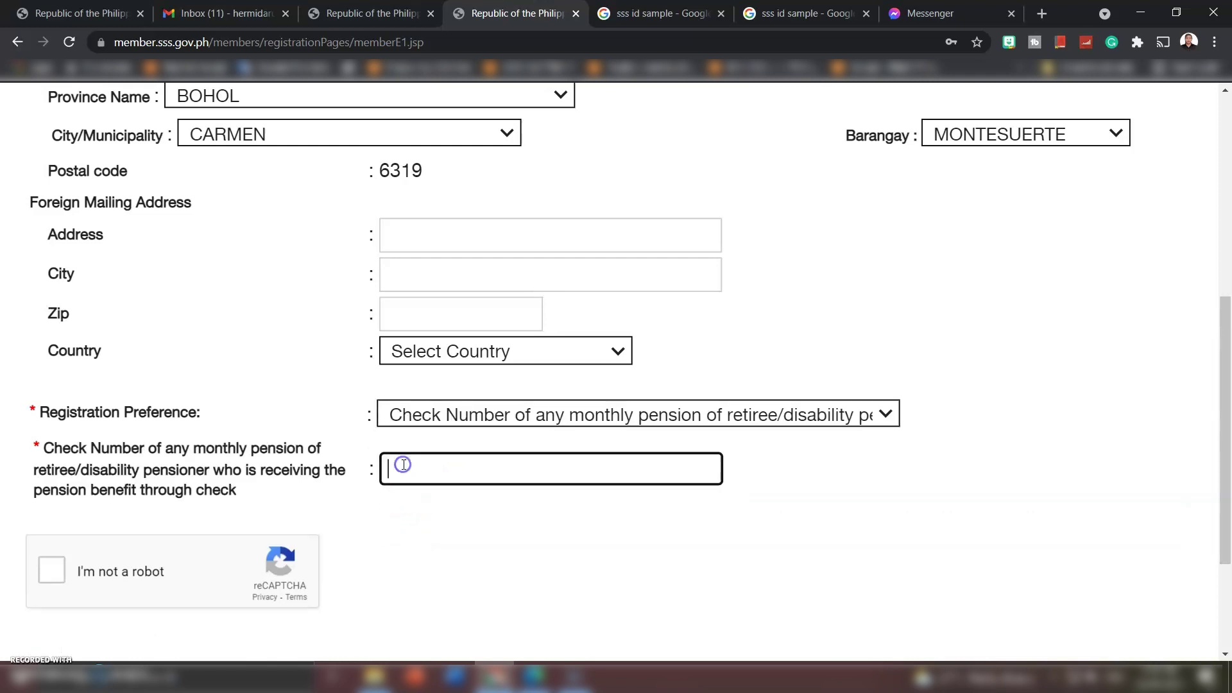
left_click_drag(44, 448, 233, 456)
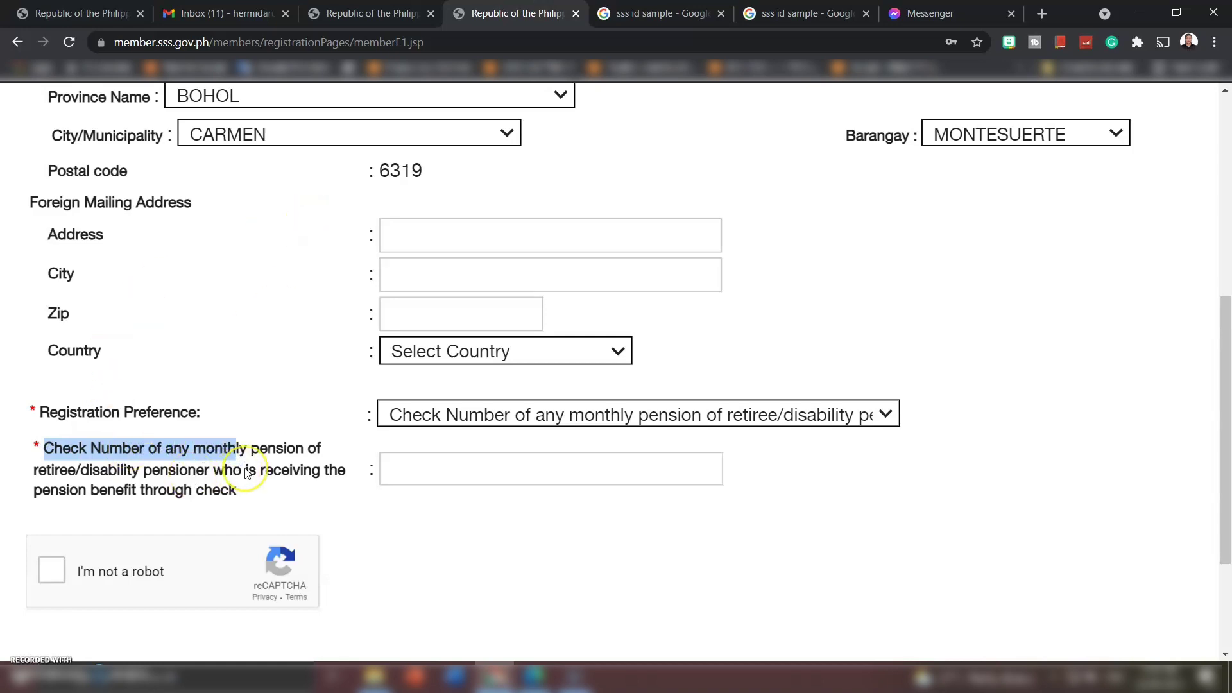
key("ctrl+minus")
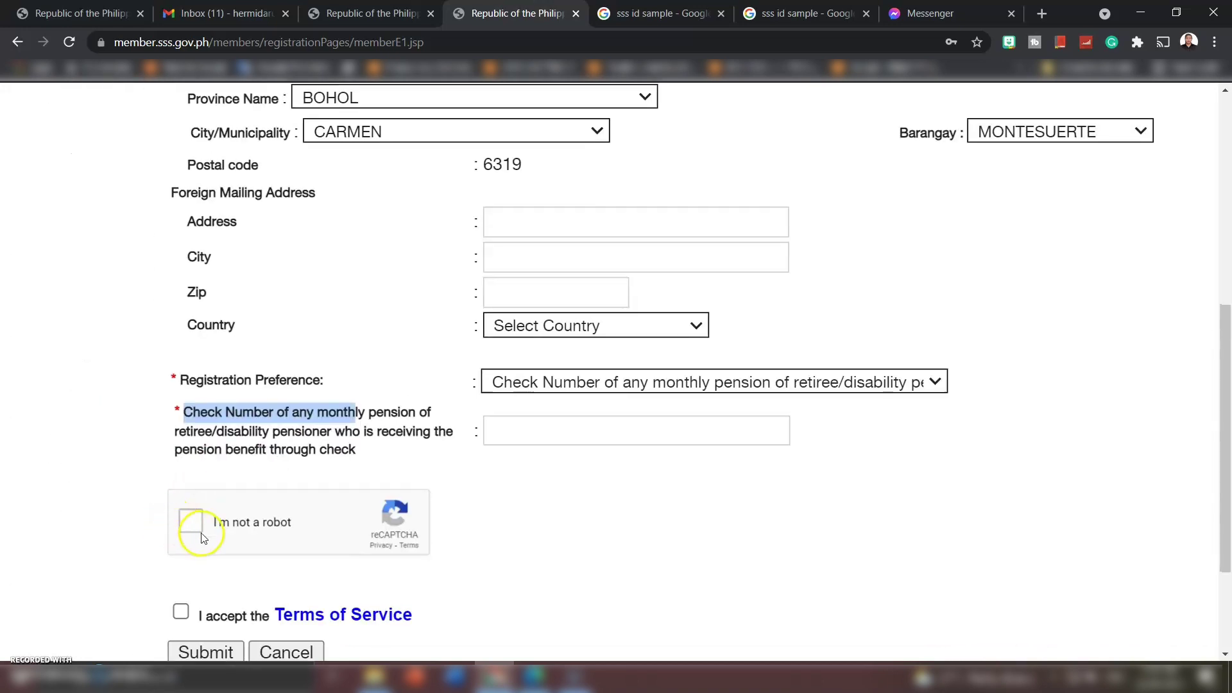
scroll(199, 533, "down", 2)
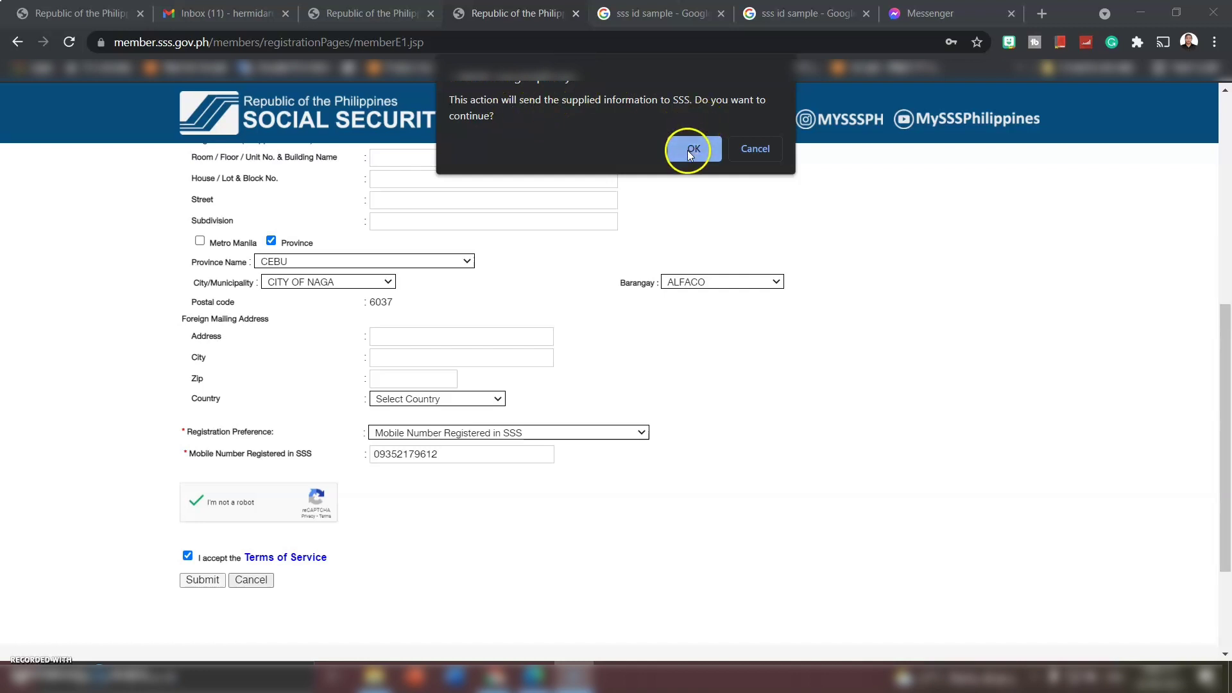
- Confirm sending the registration to SSS and highlight the instruction to check email
left_click(691, 150)
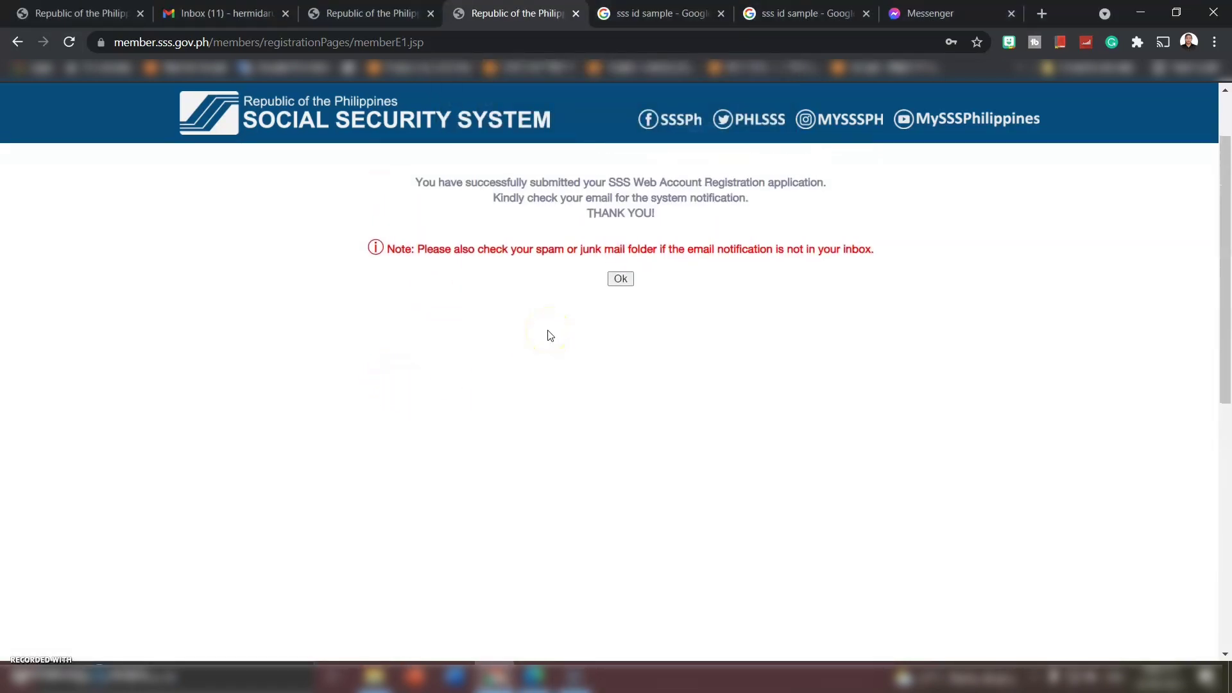
scroll(548, 335, "up", 4, "ctrl")
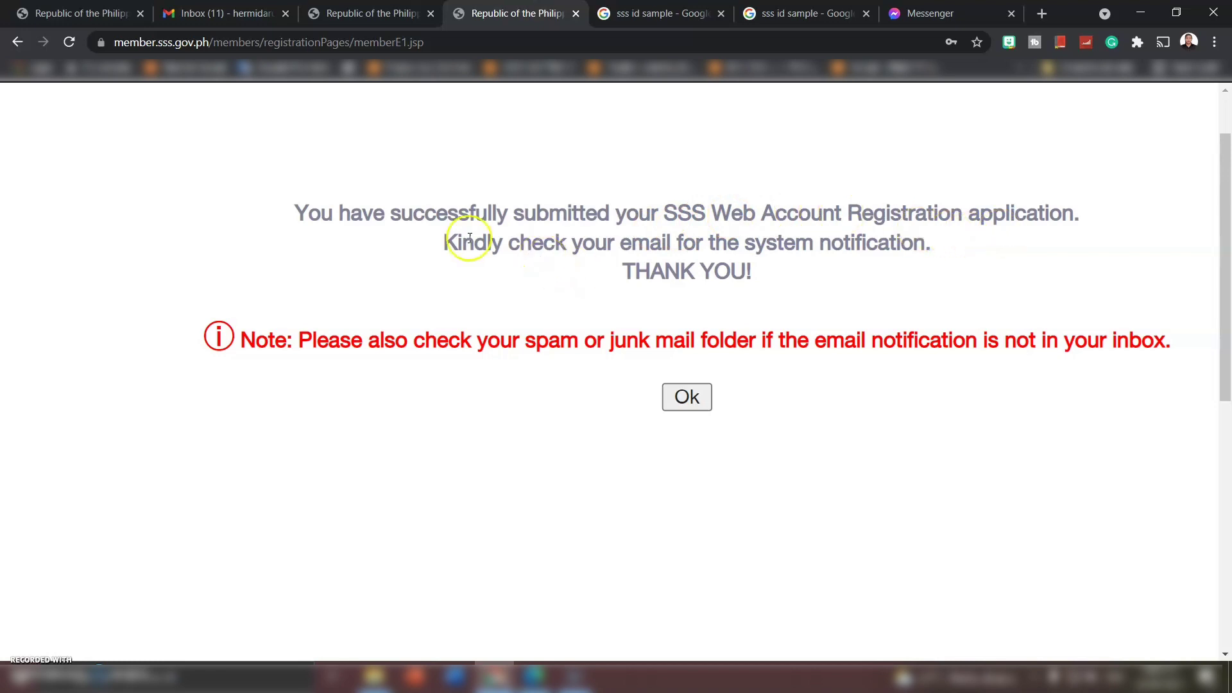
left_click_drag(444, 241, 678, 243)
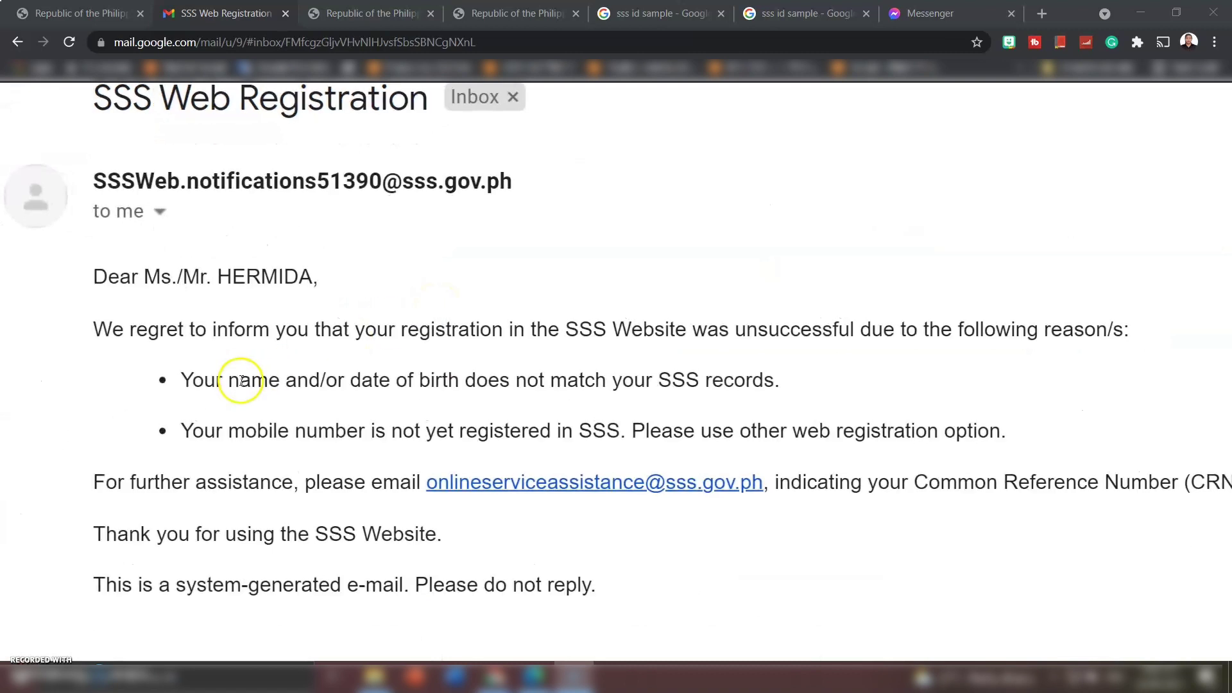
- Highlight the unregistered-mobile-number reason in the SSS email, then return to the registration form
left_click(182, 380)
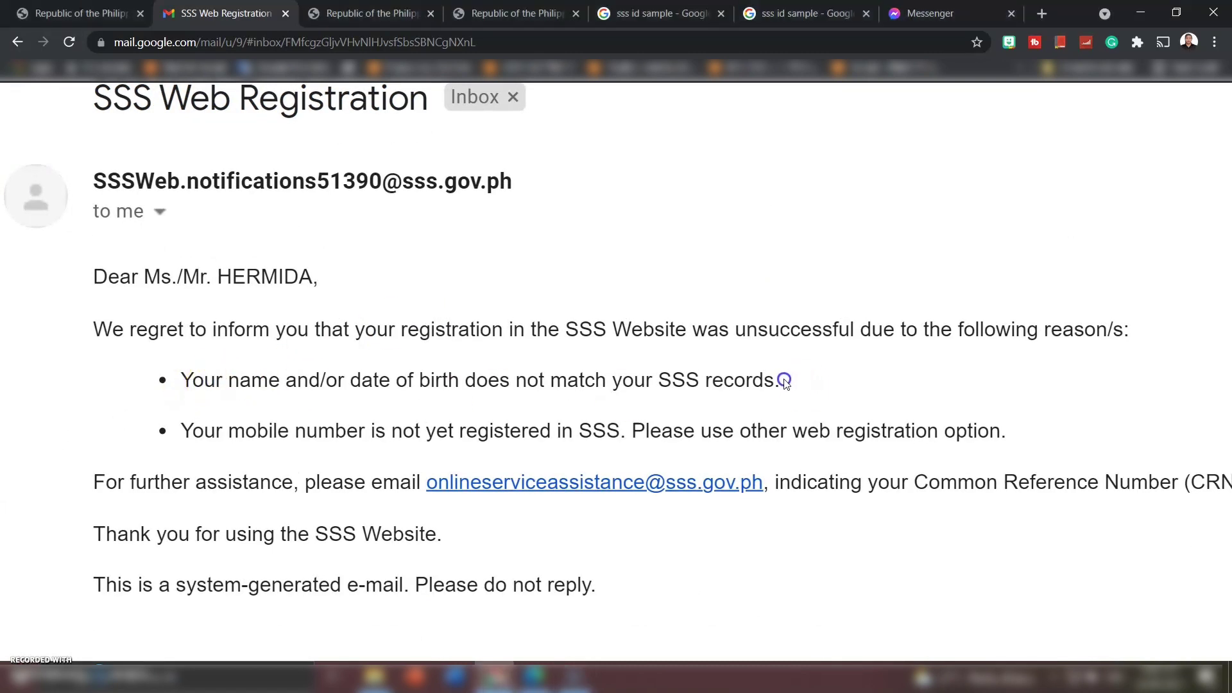
left_click_drag(173, 426, 626, 428)
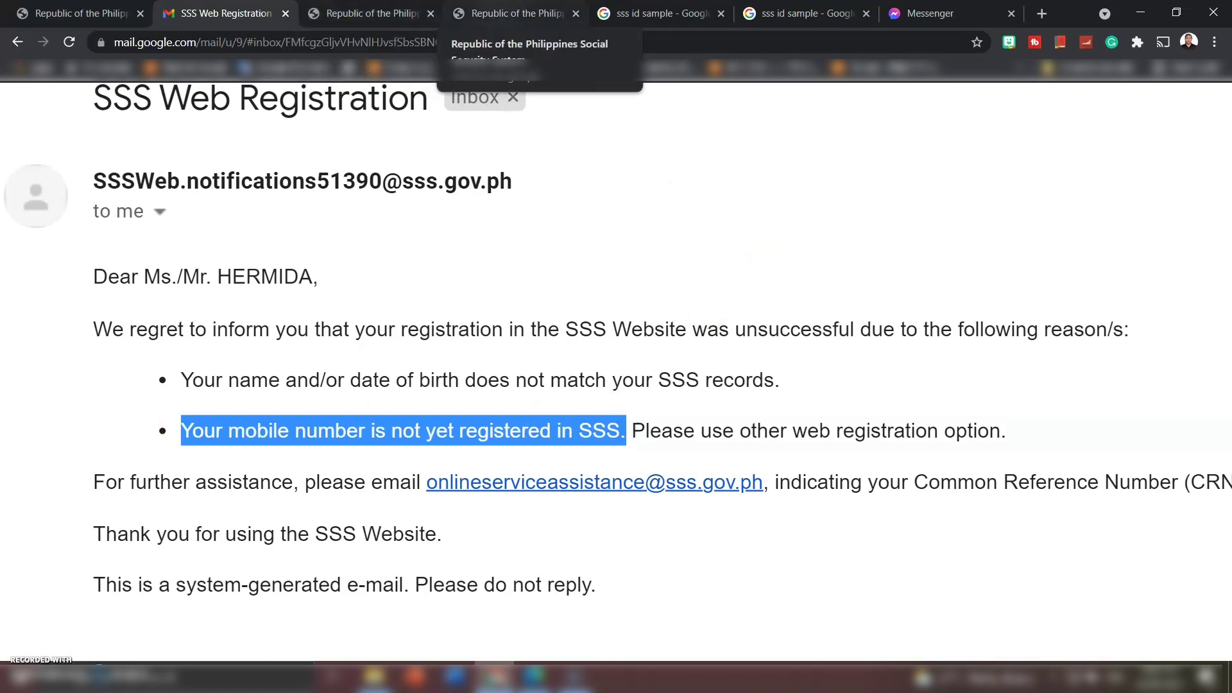
left_click(514, 13)
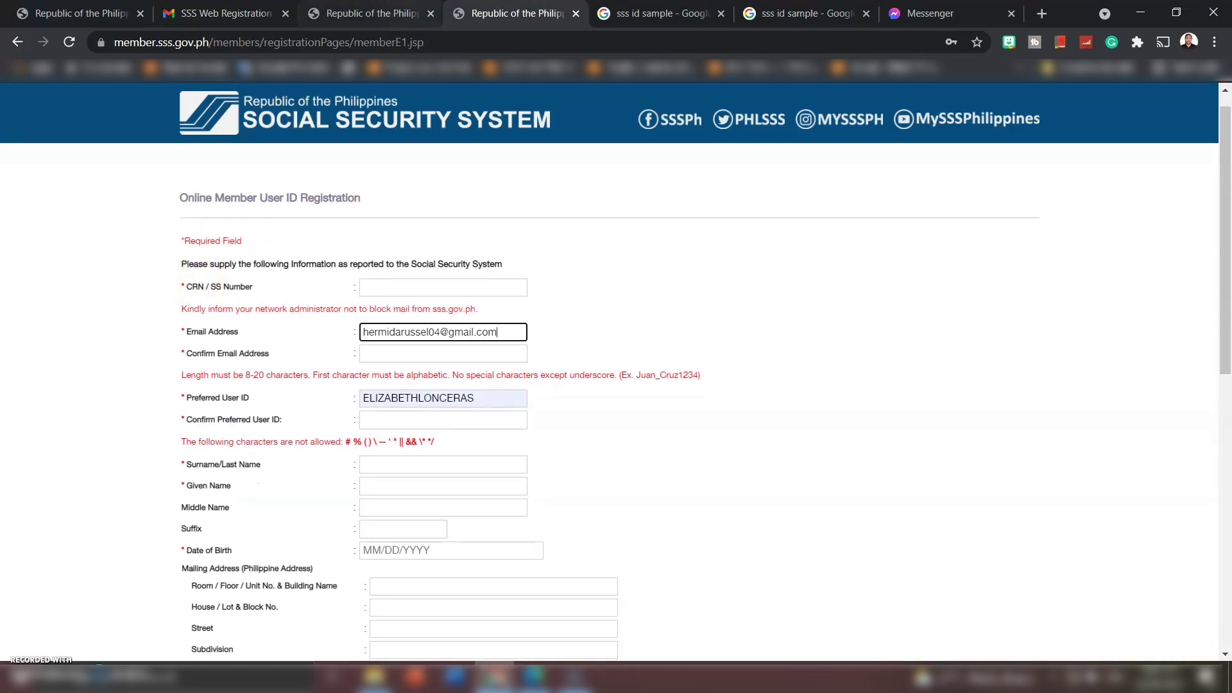
- Pass the reCAPTCHA on sss.gov.ph, open the member portal and start a new My.SSS registration
left_click(369, 13)
left_click(509, 384)
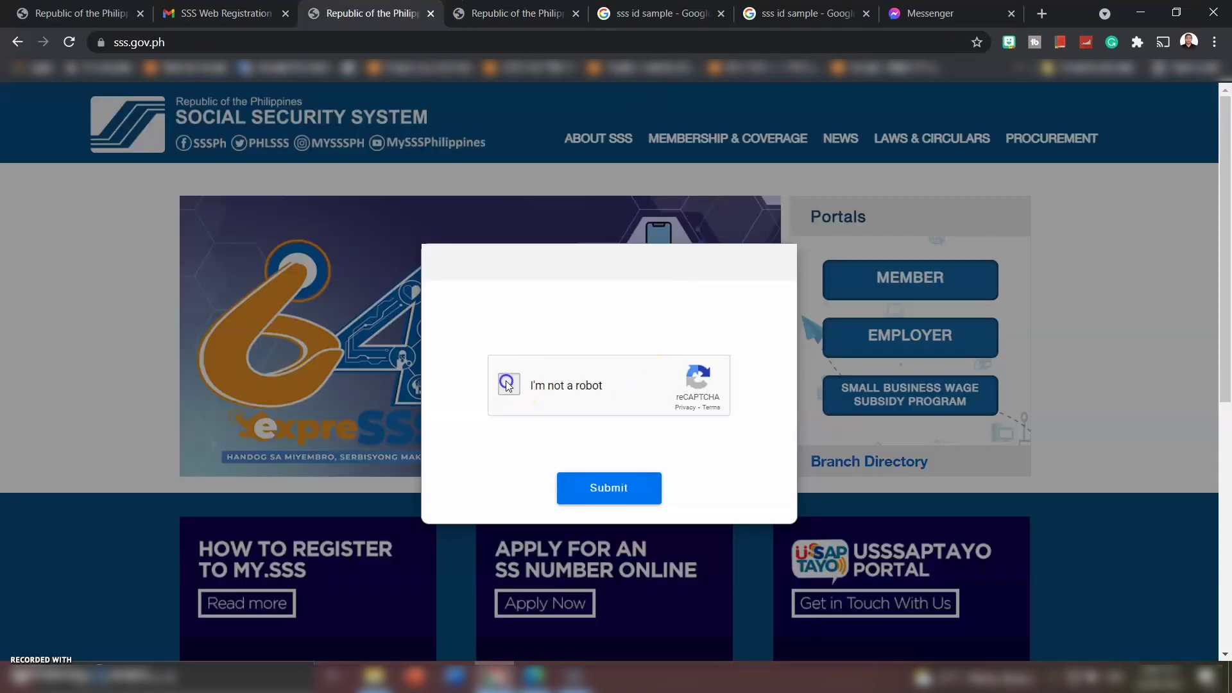
left_click(622, 491)
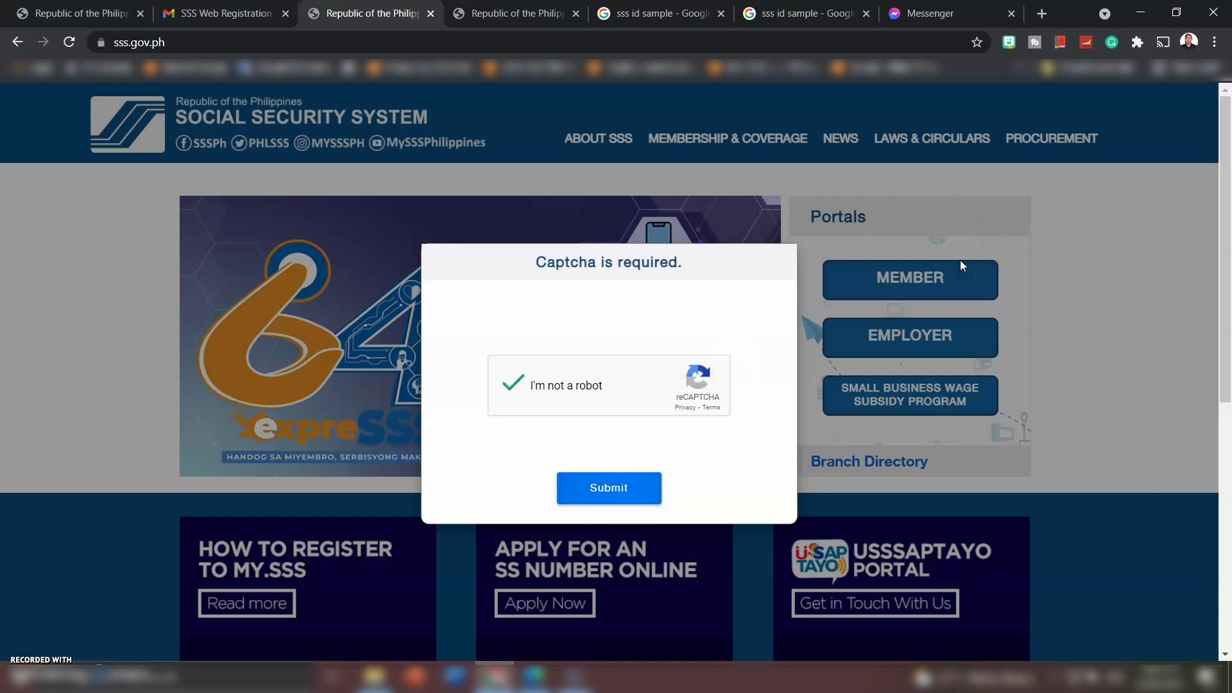
left_click(624, 489)
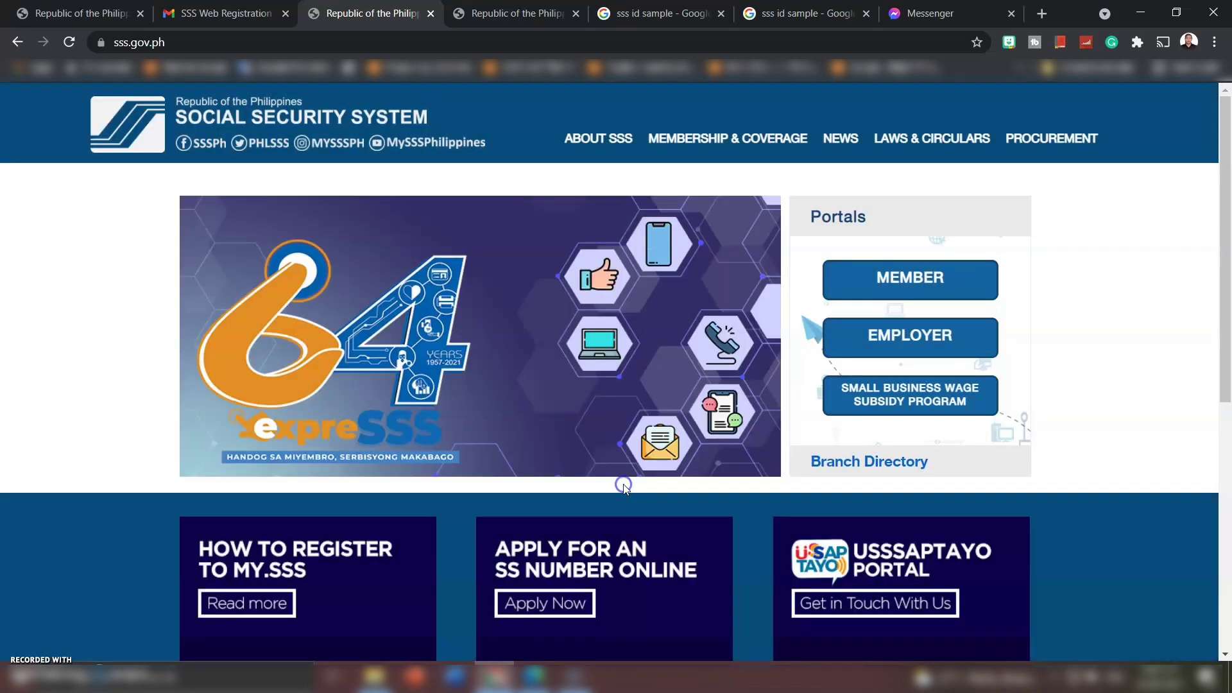
left_click(869, 292)
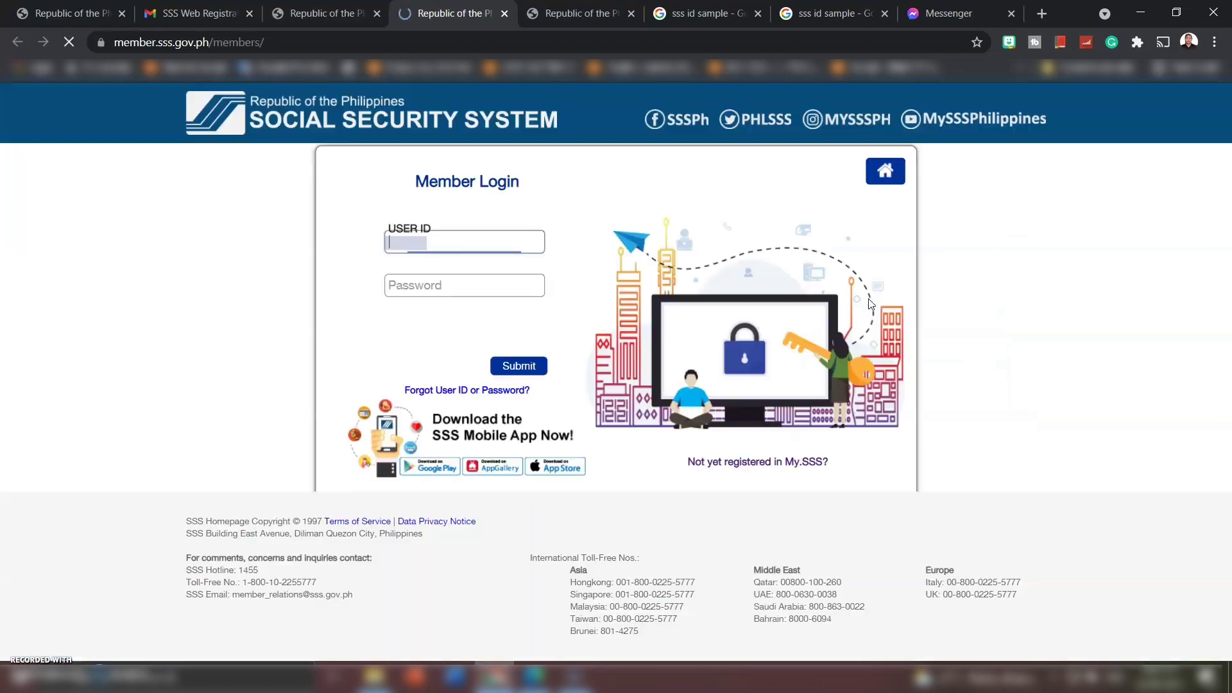
left_click(756, 462)
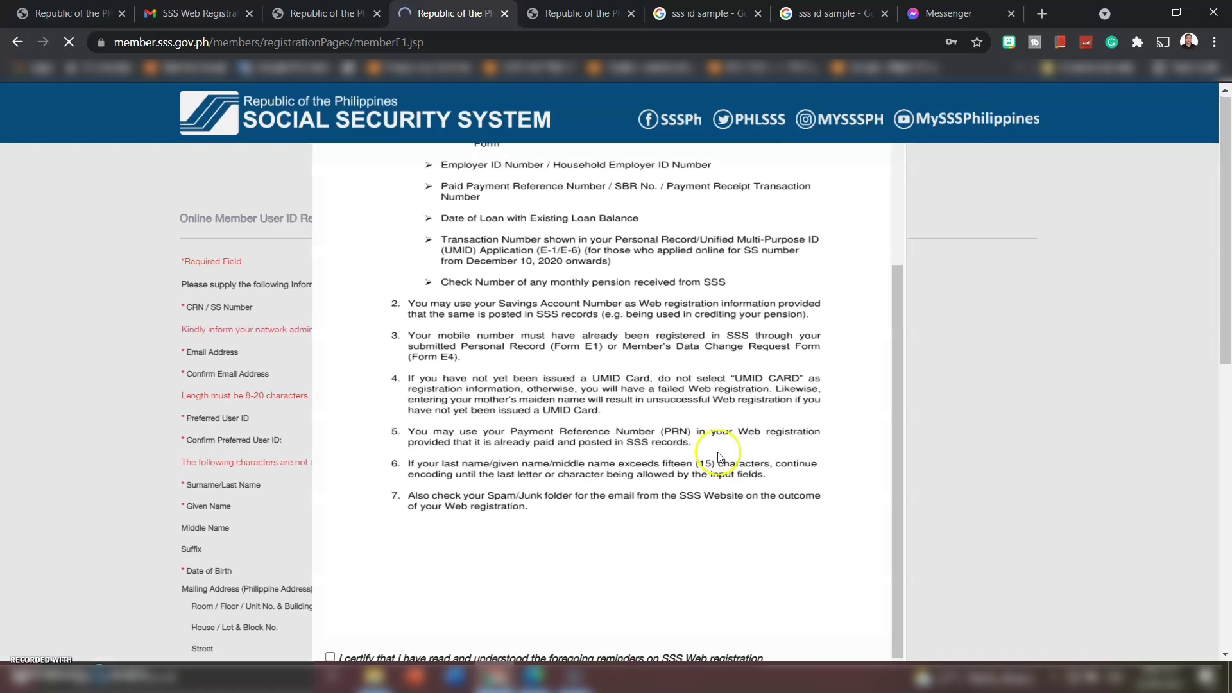
scroll(721, 449, "down", 5)
- Certify having read the registration reminders and continue to the form
left_click(330, 237)
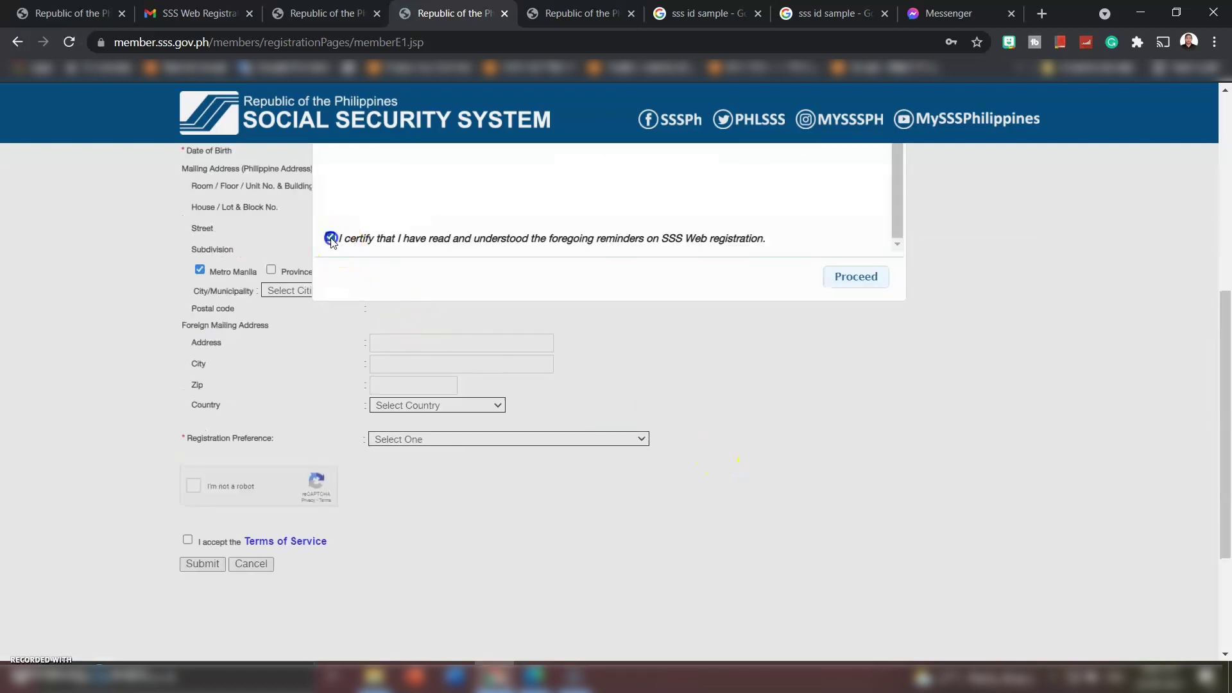
left_click(844, 281)
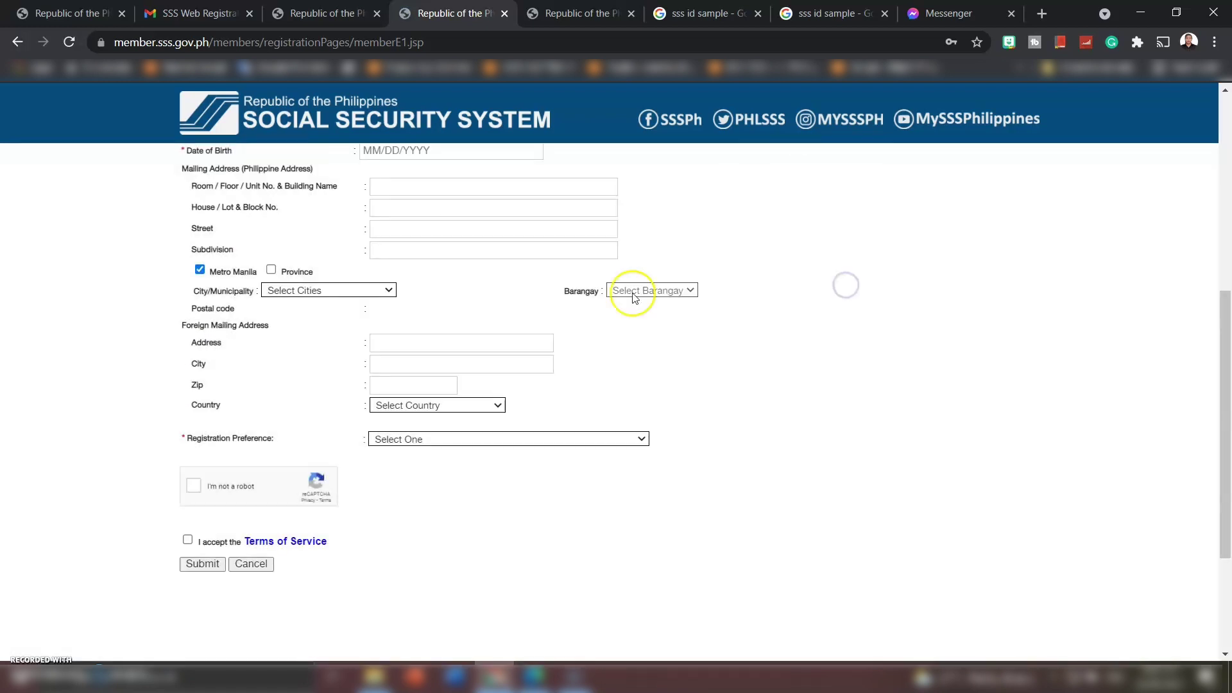
scroll(633, 292, "up", 5)
scroll(633, 295, "down", 2)
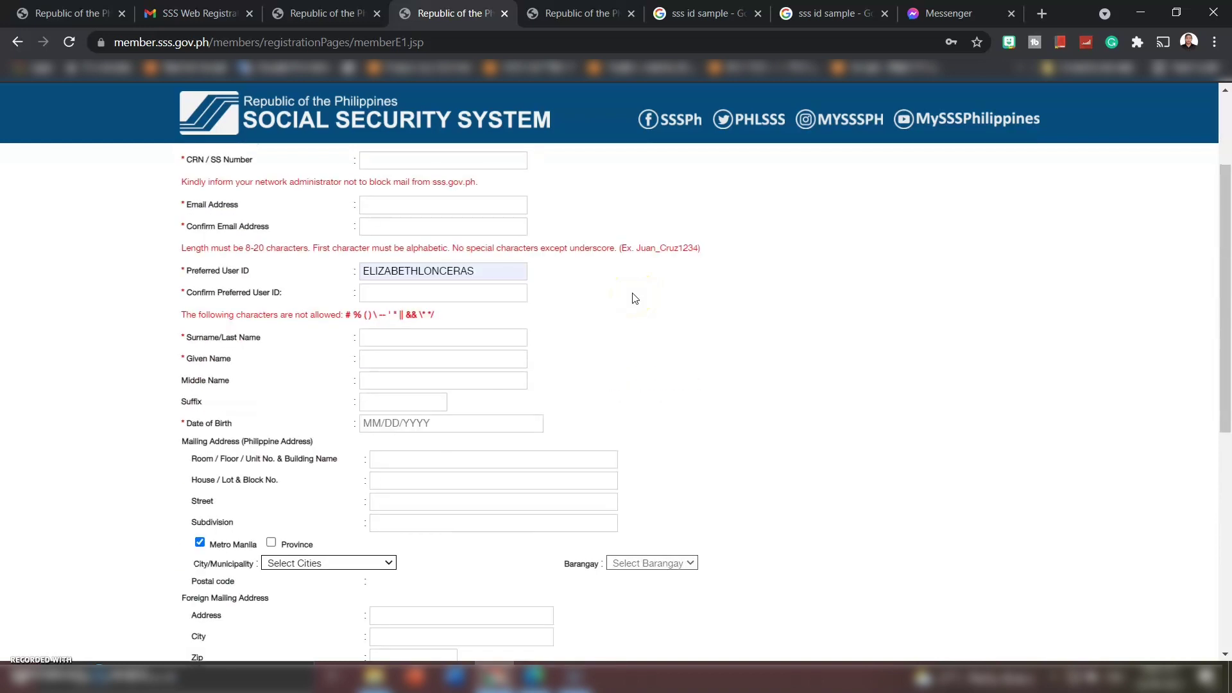
- Enlarge the page and choose UMID CARD as the registration preference
key("ctrl+plus")
key("ctrl+plus")
key("ctrl+plus")
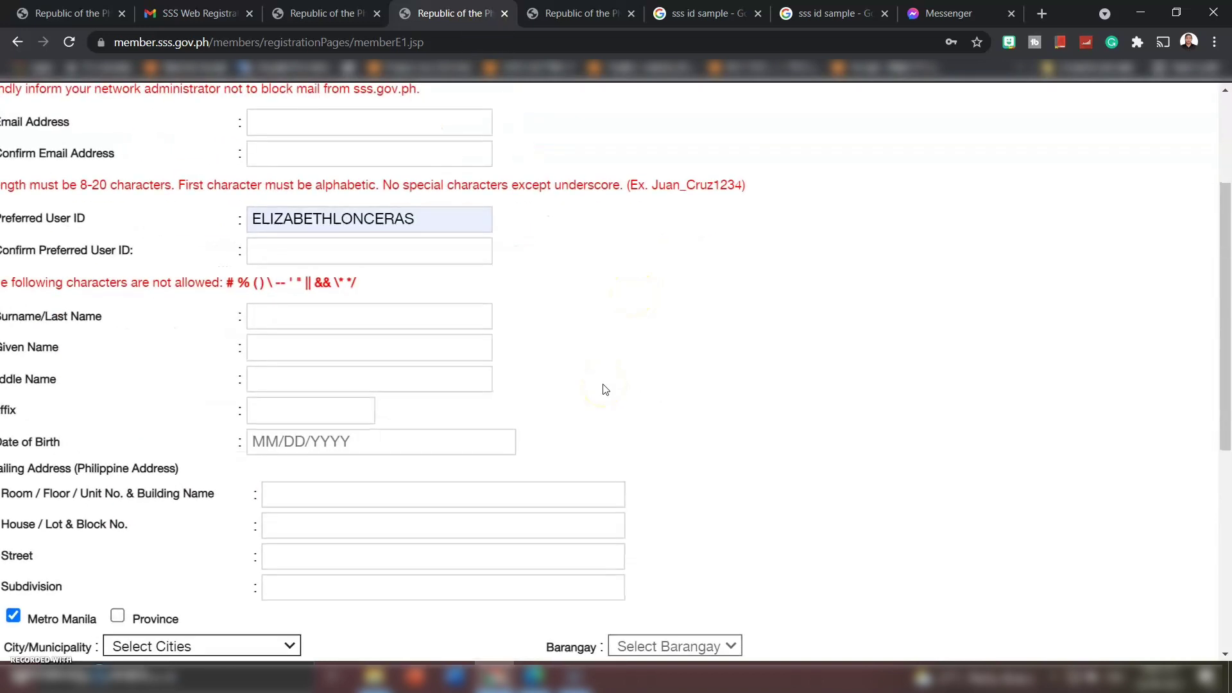
scroll(193, 509, "down", 5)
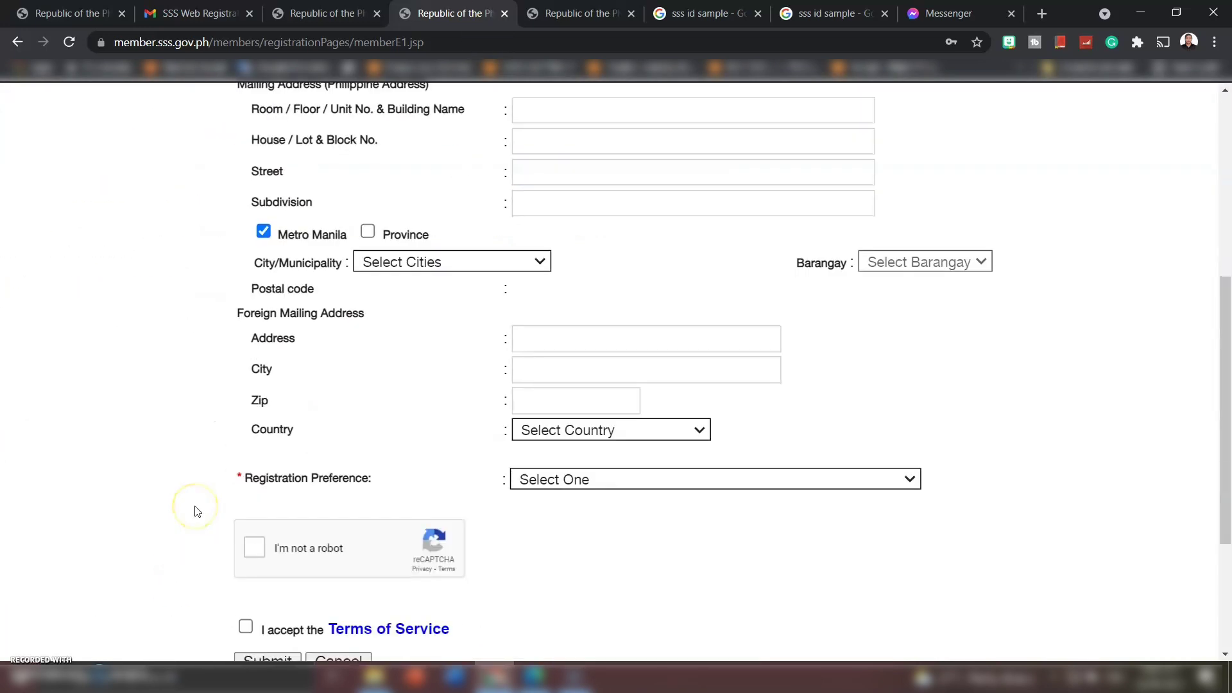
scroll(263, 523, "down", 2)
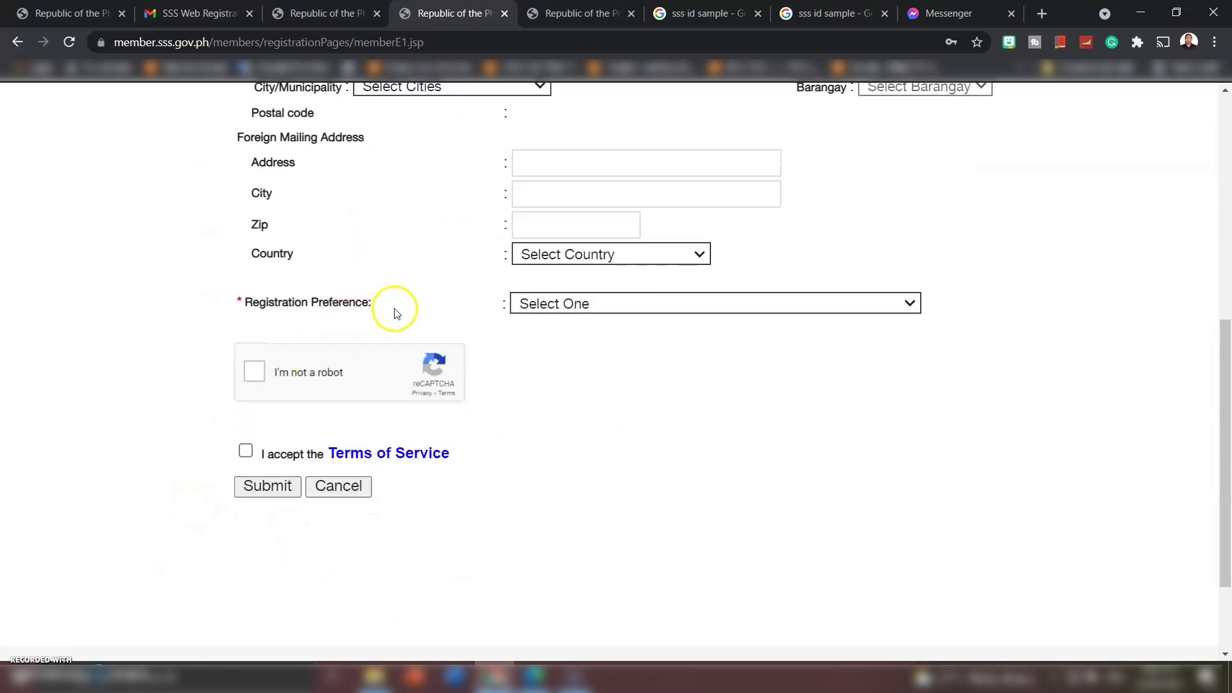
key("ctrl+plus")
key("ctrl+plus")
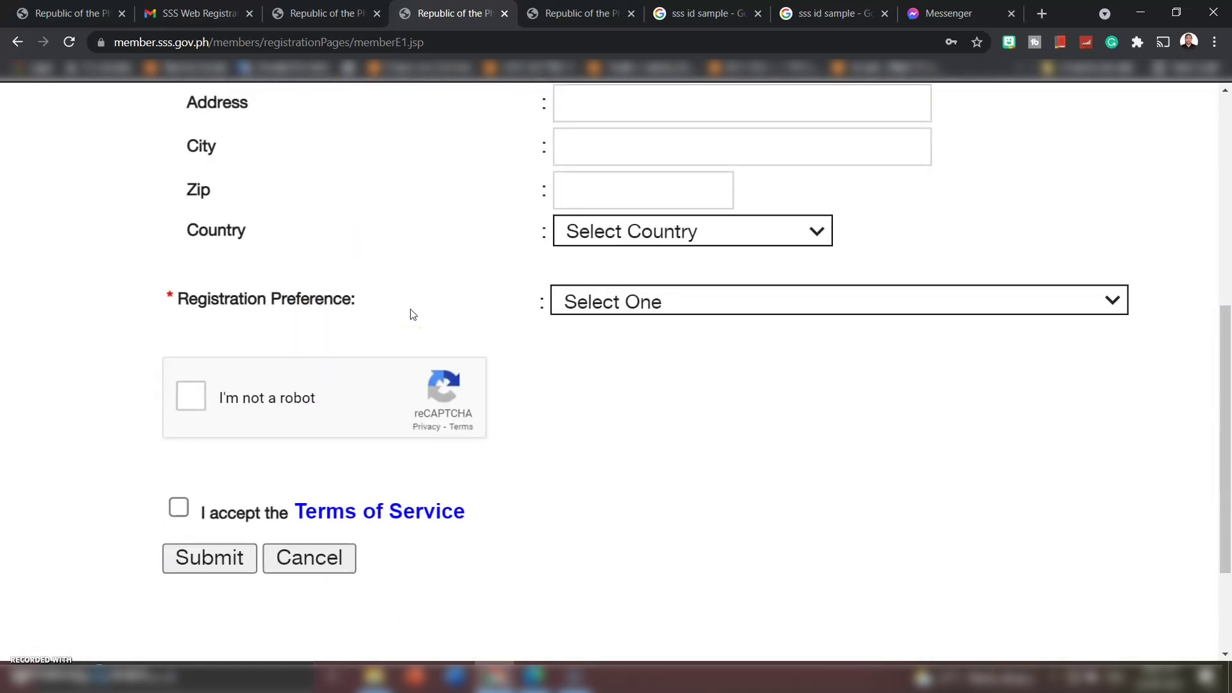
left_click(611, 304)
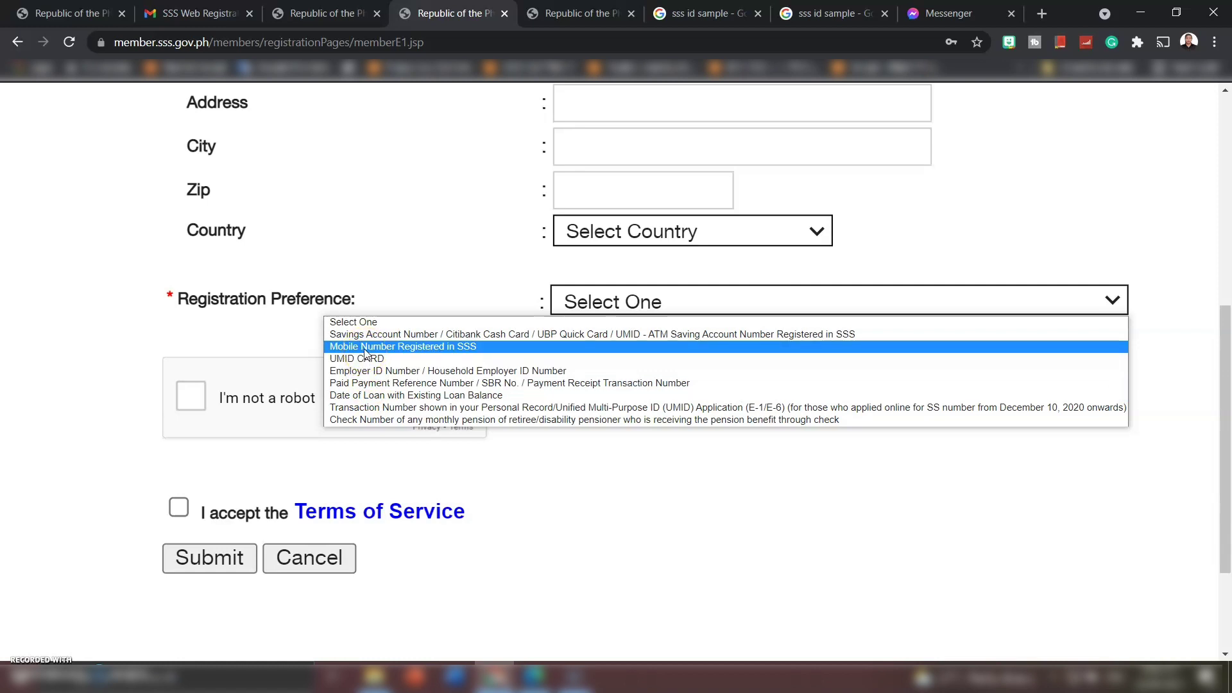
left_click(370, 363)
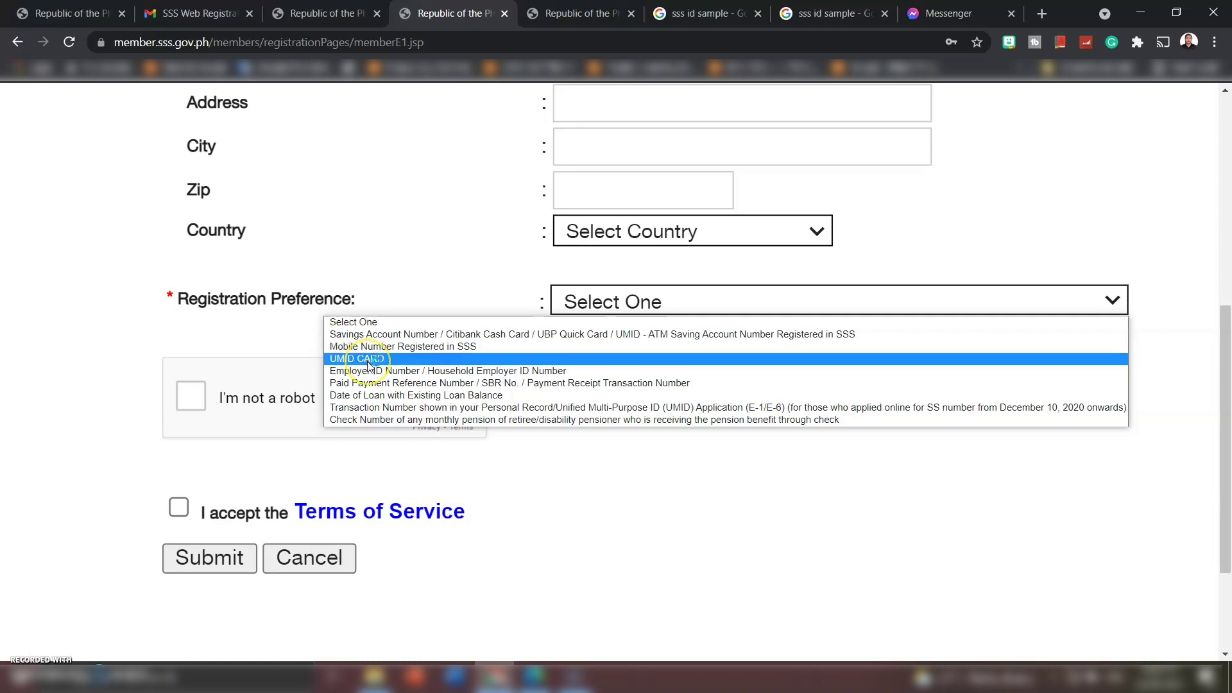
left_click(370, 364)
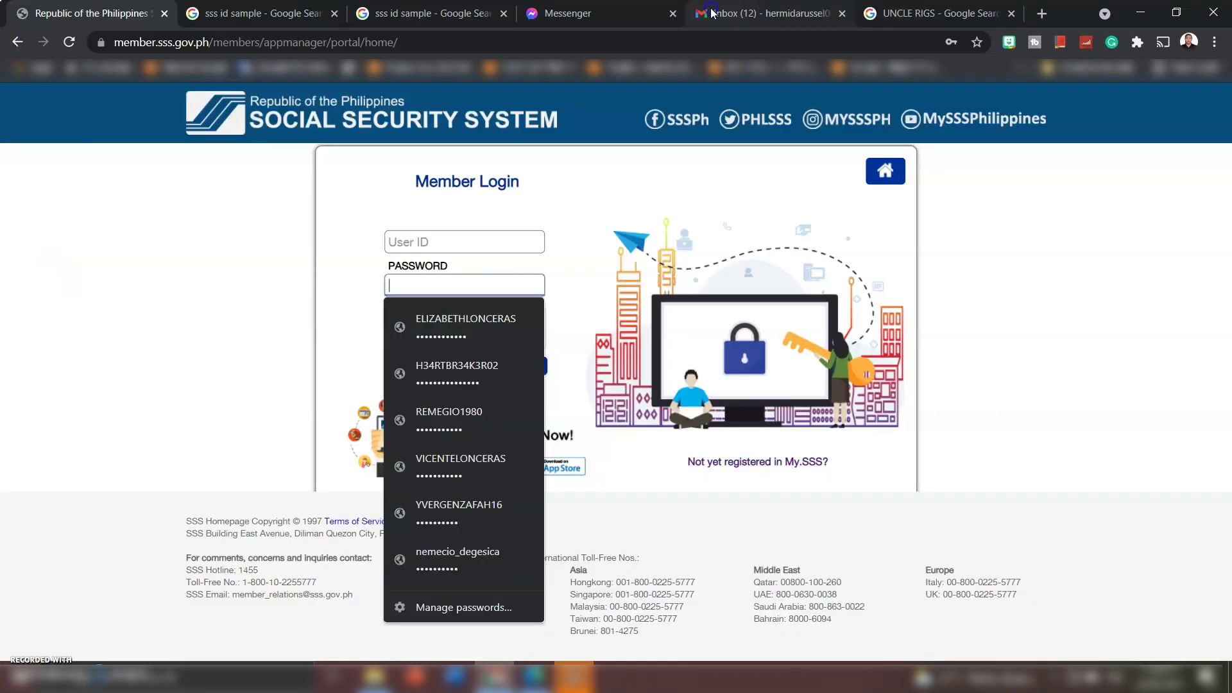
- Open the SSS Web Registration email in Gmail and highlight the account activation sentence
left_click(712, 13)
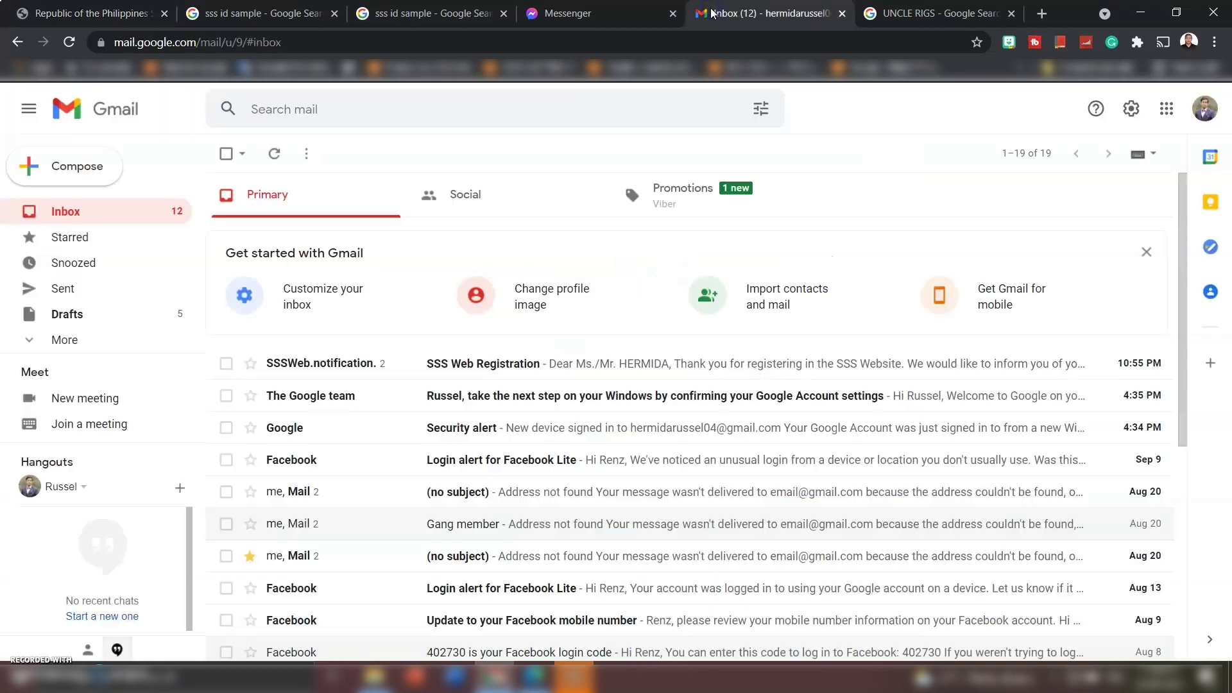
left_click(517, 363)
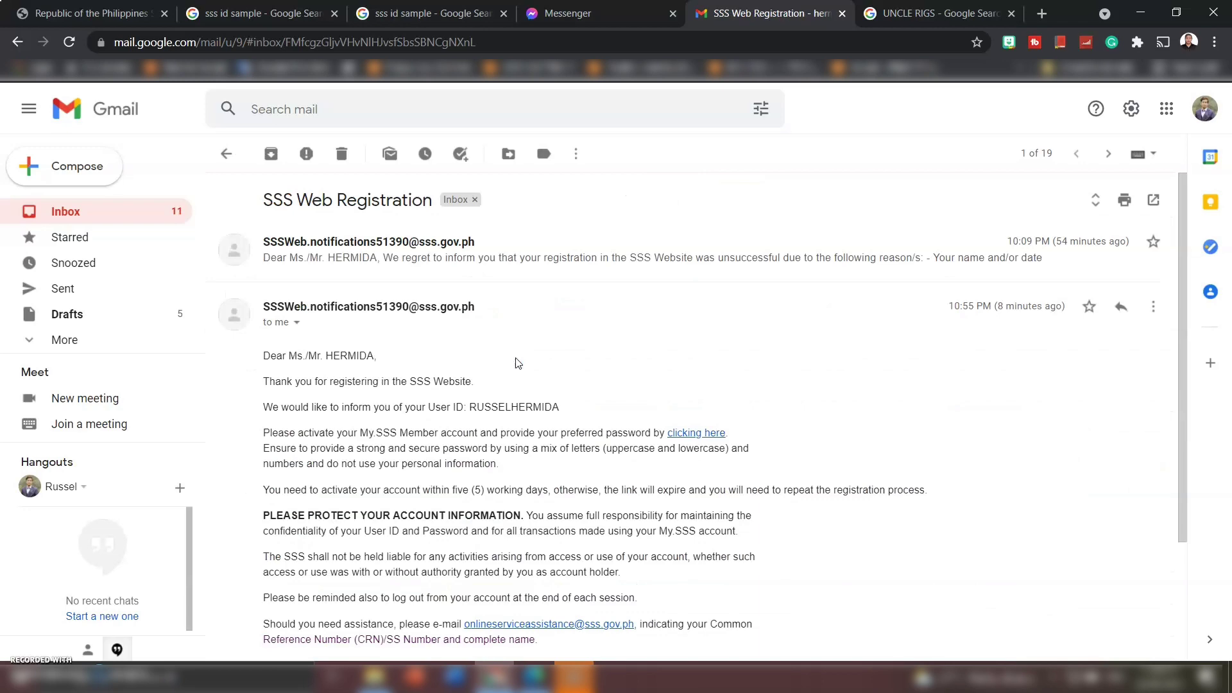
scroll(519, 363, "up", 4, "ctrl")
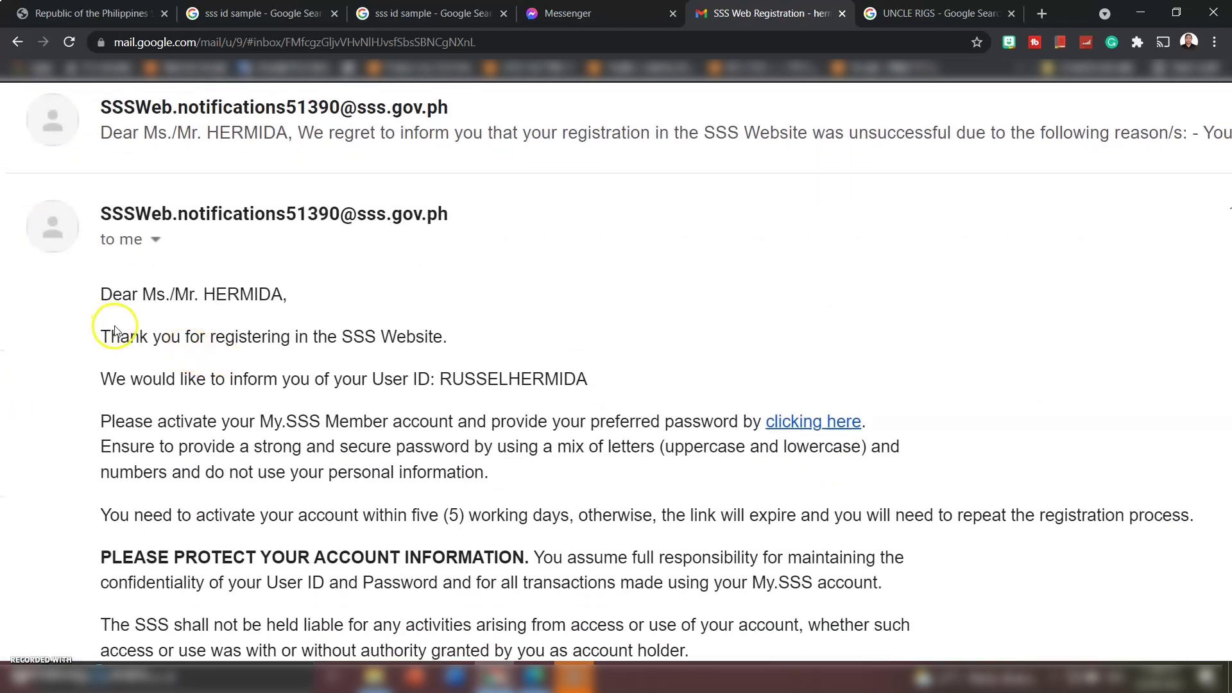
scroll(380, 341, "down", 1)
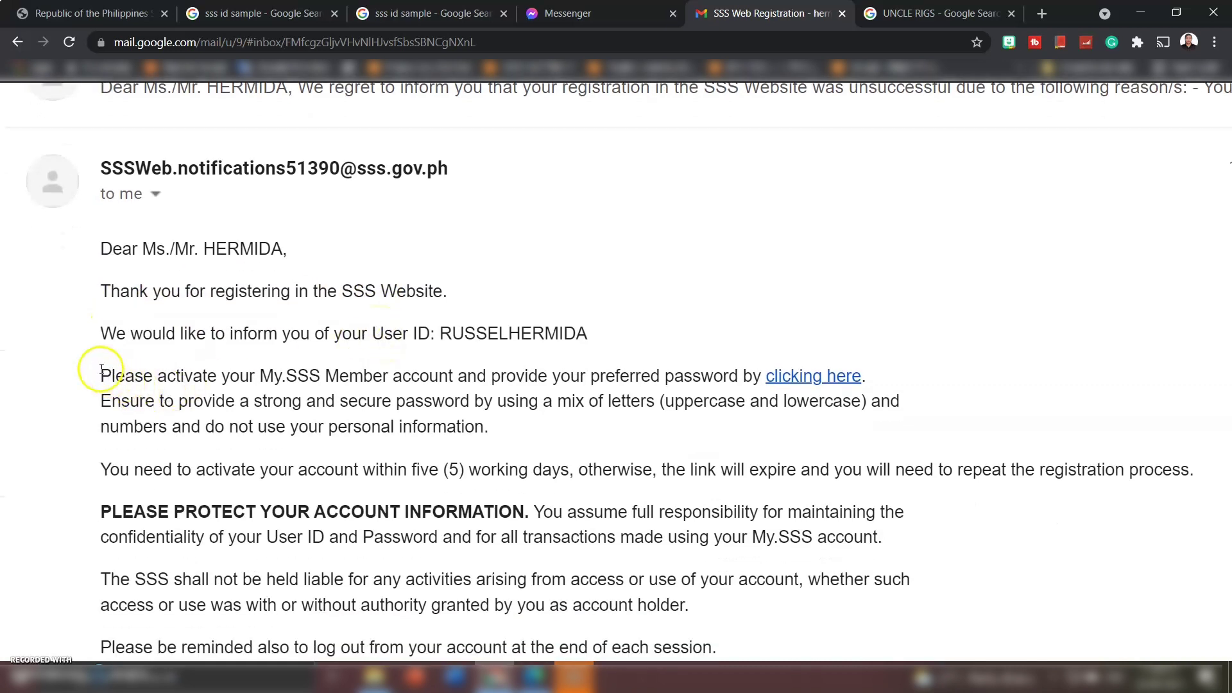
left_click_drag(101, 369, 762, 373)
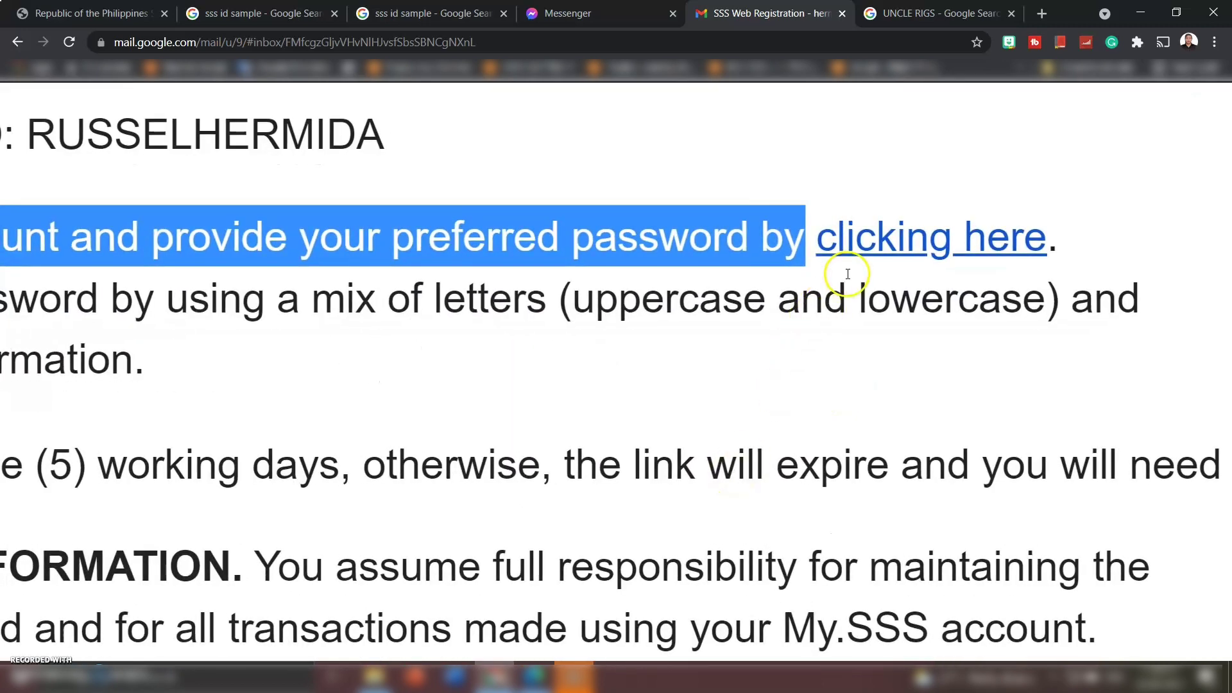
left_click(803, 313)
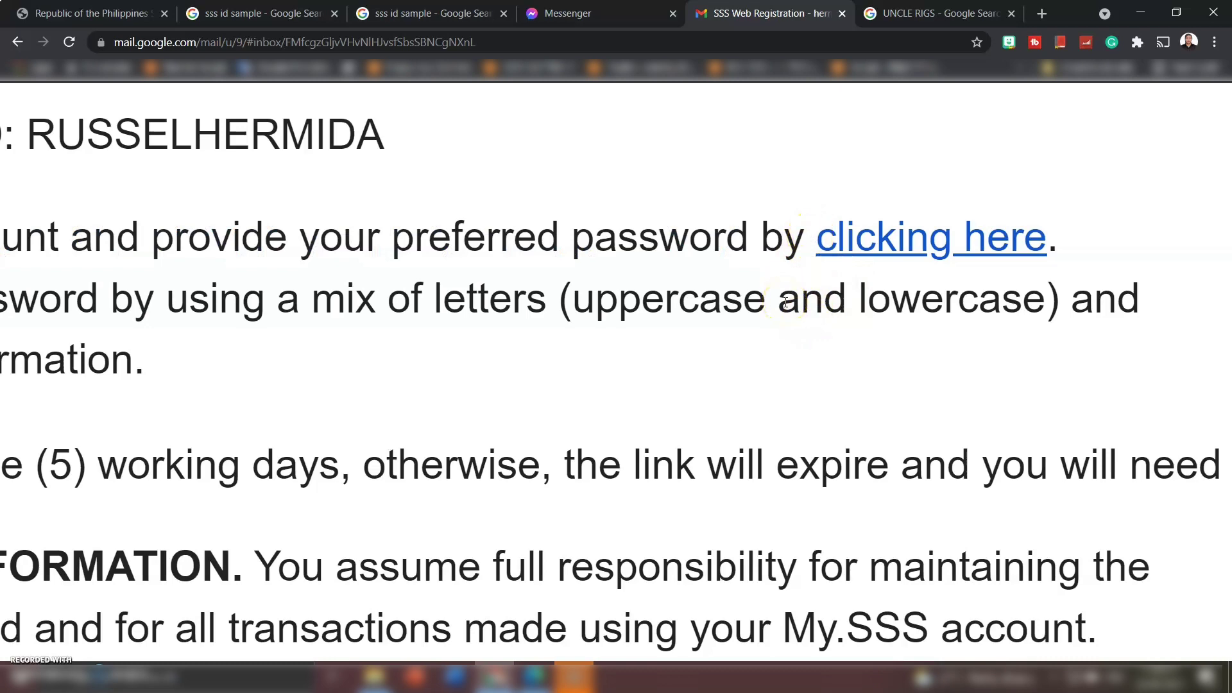
scroll(786, 303, "down", 5)
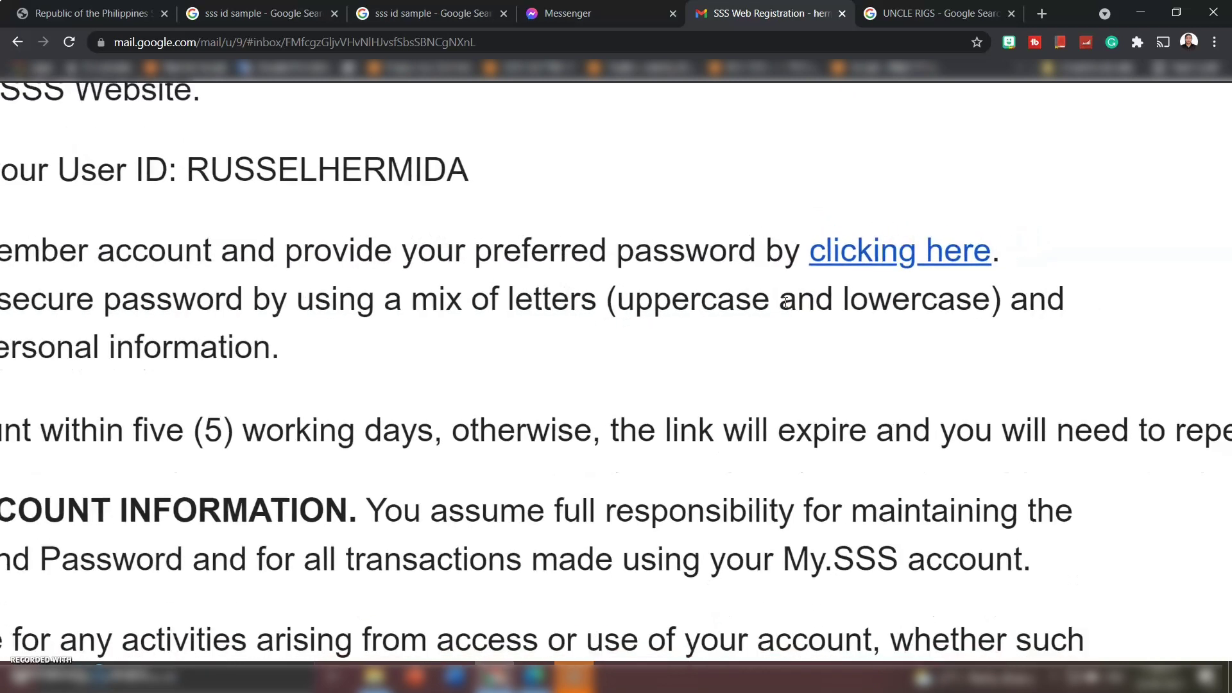
scroll(786, 303, "down", 2)
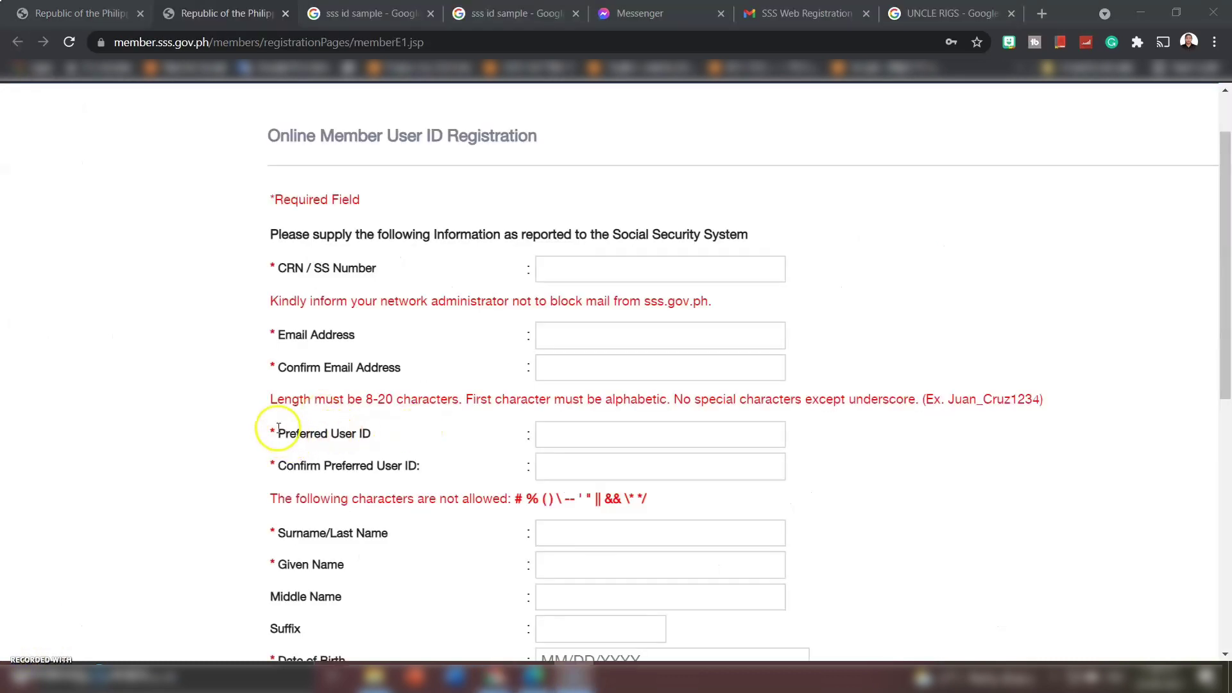
left_click_drag(277, 433, 376, 443)
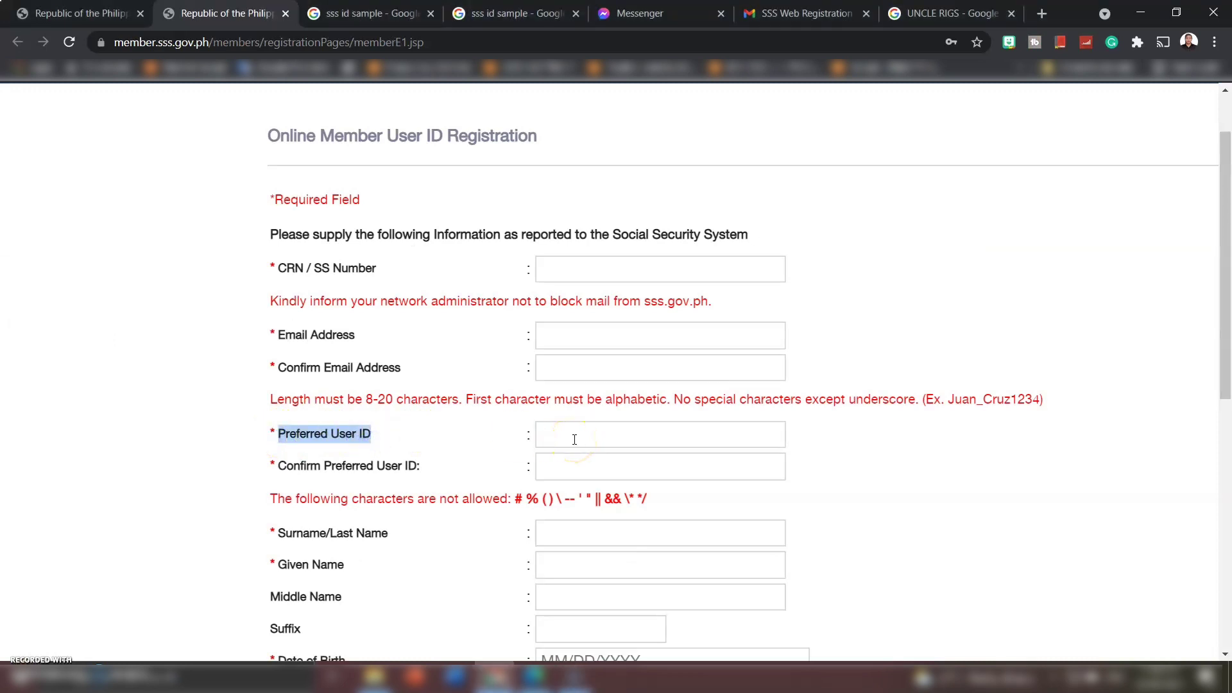
left_click(368, 400)
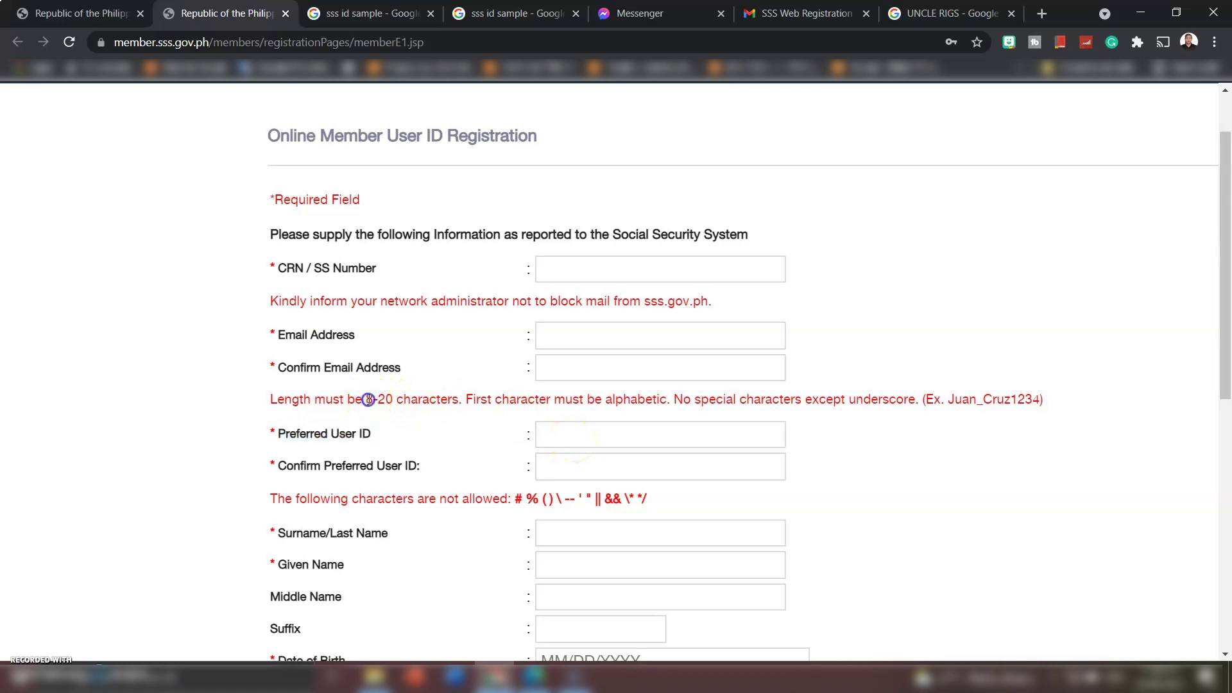
left_click_drag(380, 399, 457, 399)
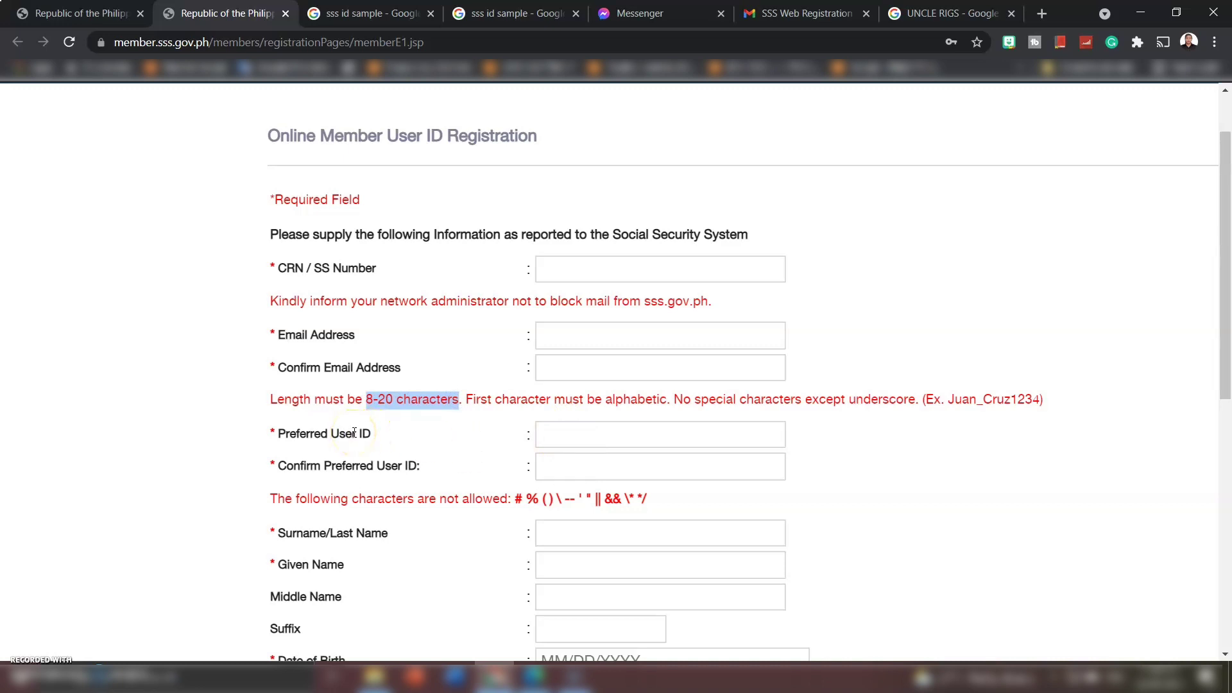
- Return to the SSS Web Registration email and highlight the strong and secure password advice
left_click(806, 13)
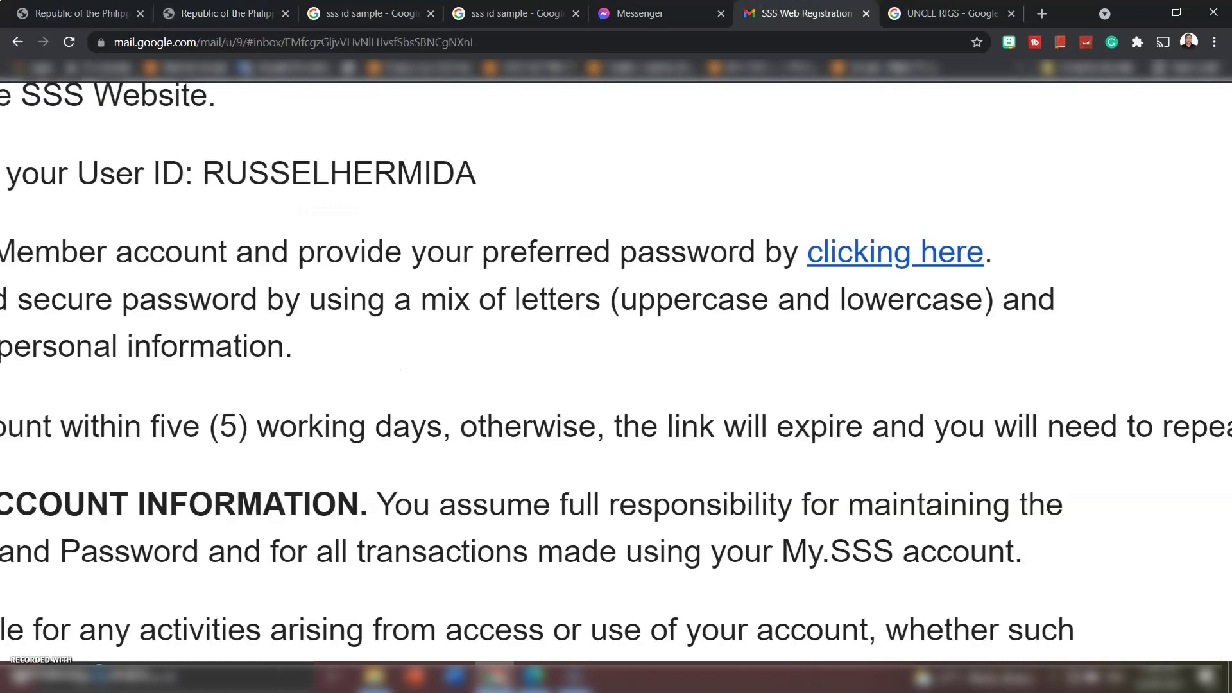
scroll(761, 360, "down", 2)
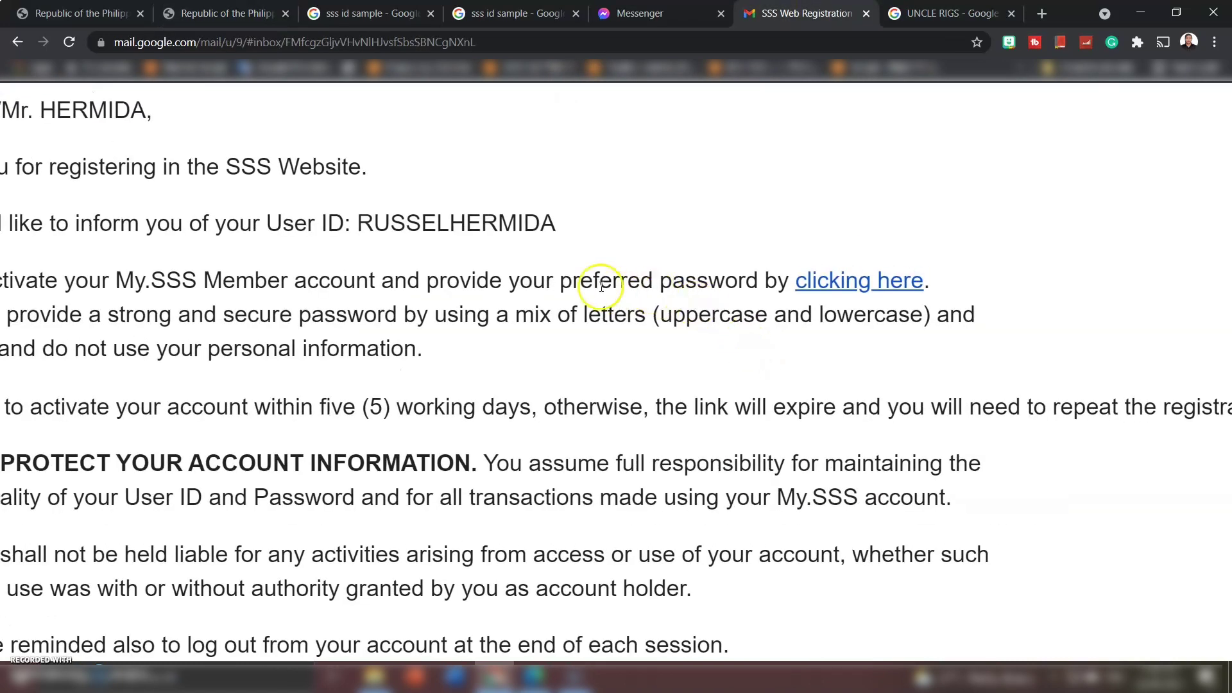
left_click_drag(560, 283, 653, 283)
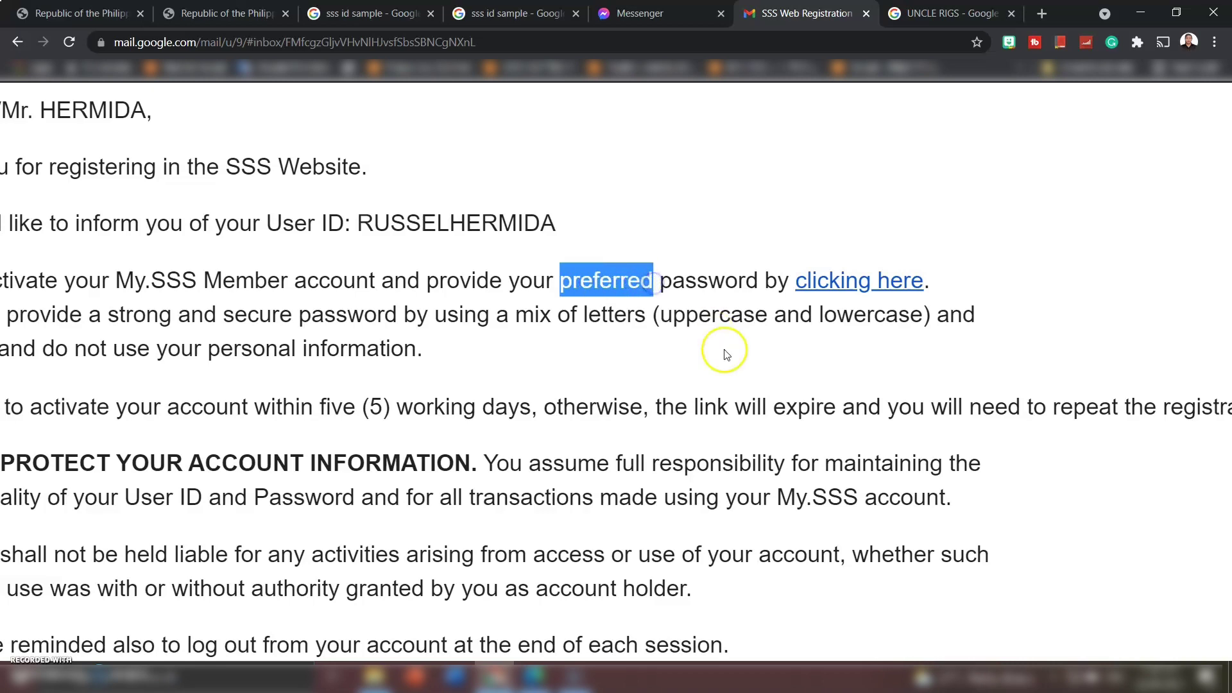
scroll(725, 355, "left", 3)
scroll(726, 355, "down", 1)
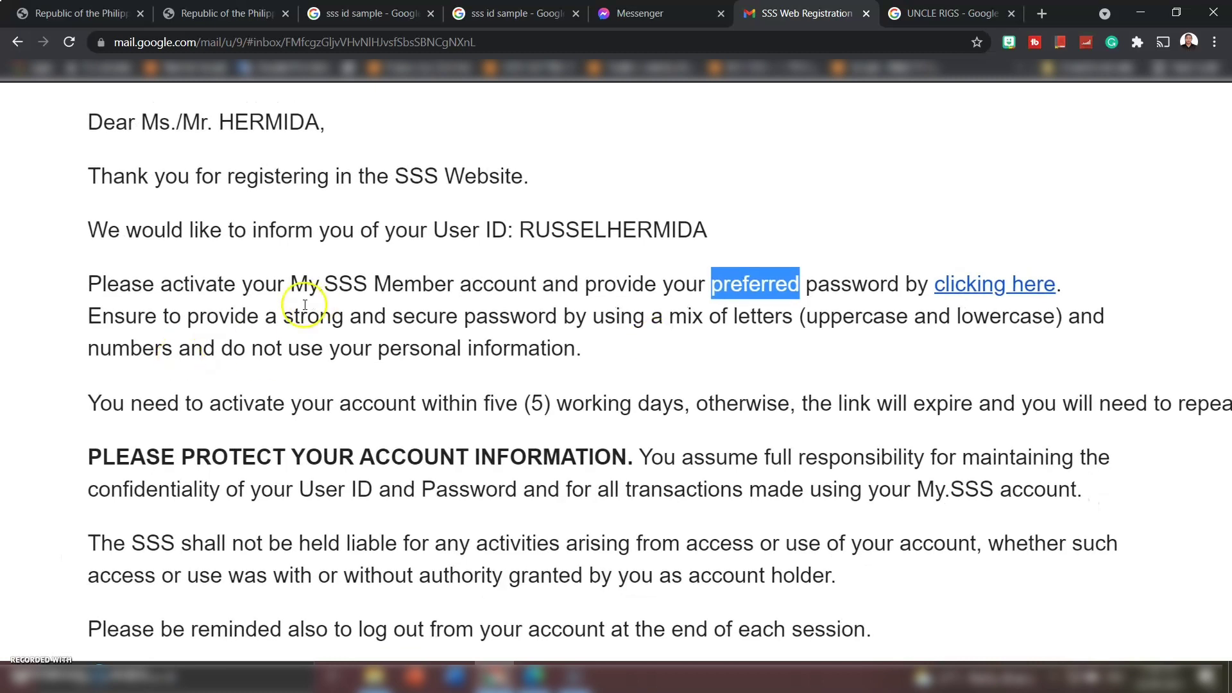
left_click(285, 318)
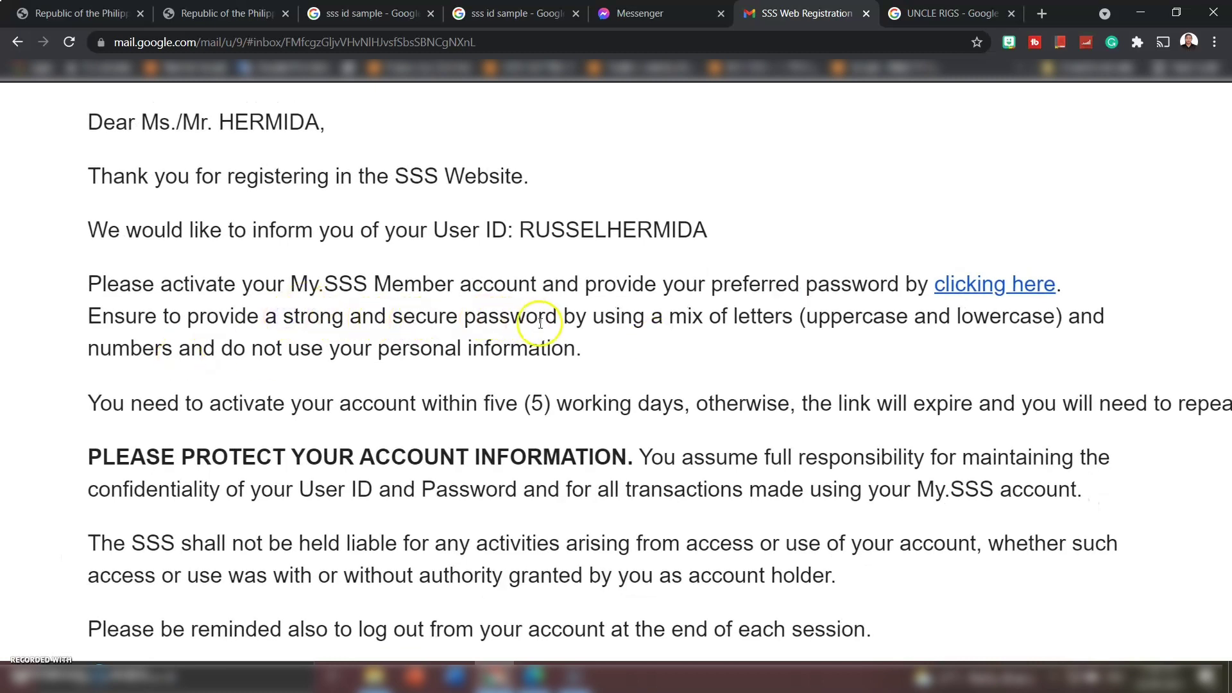
left_click_drag(559, 318, 293, 320)
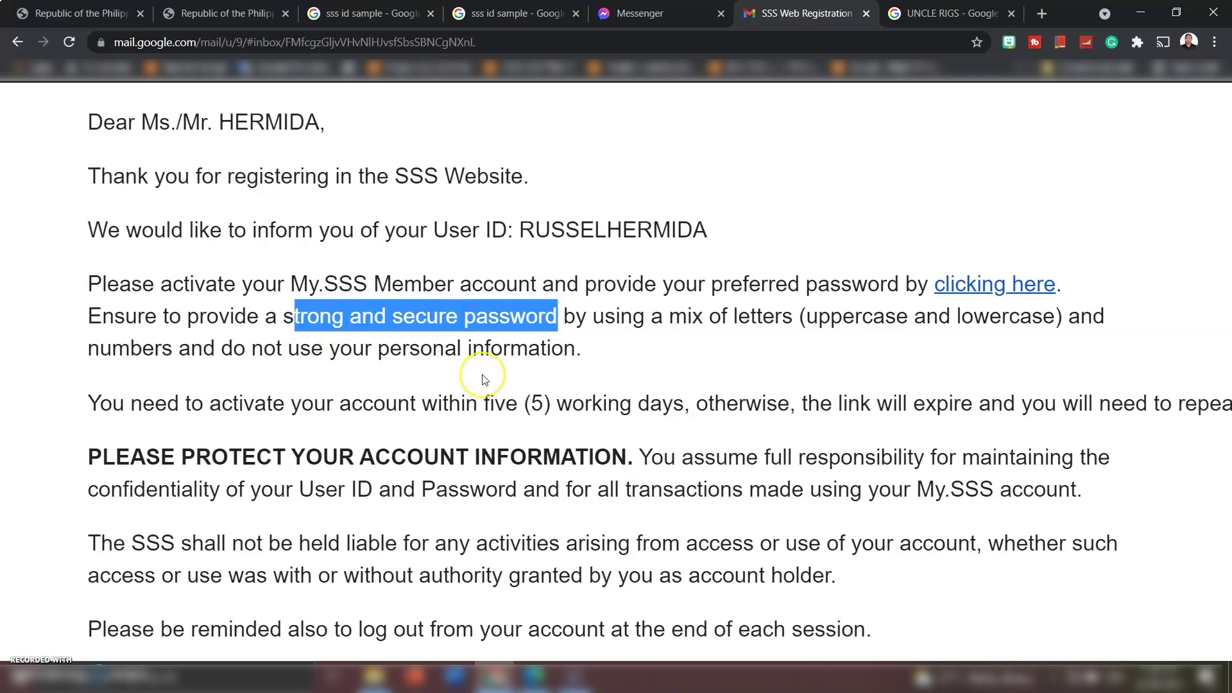
- Zoom out and highlight the five (5) working days activation deadline
key("ctrl+minus")
key("ctrl+minus")
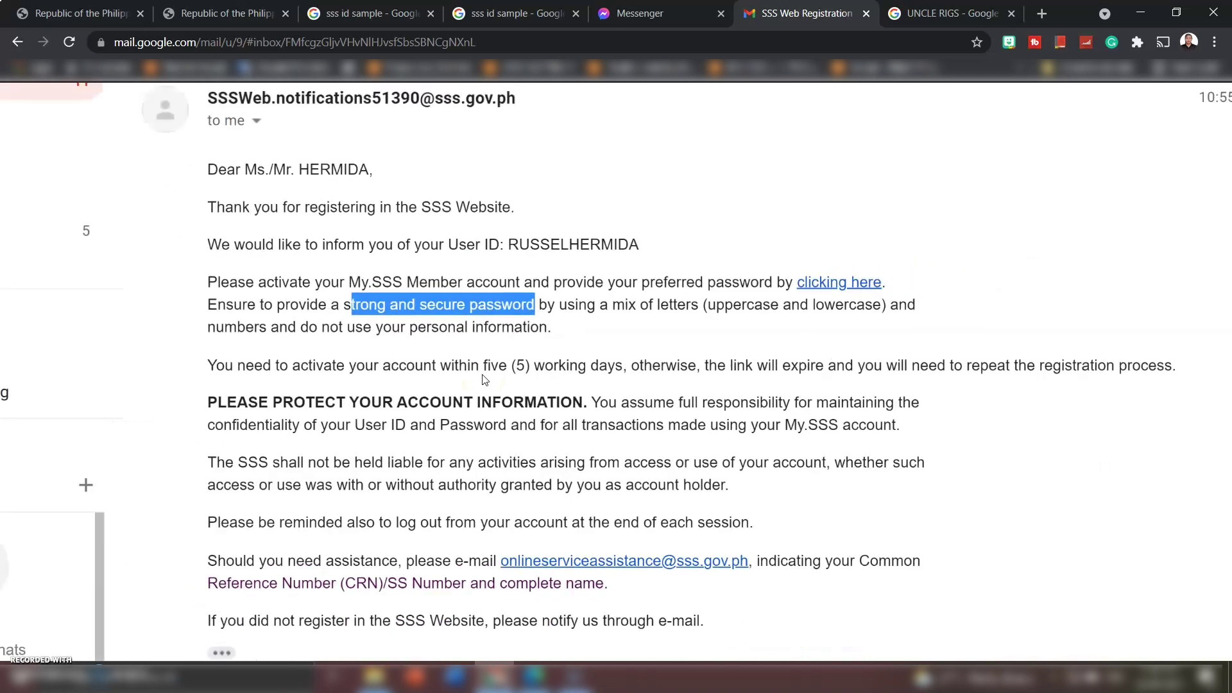
scroll(485, 379, "down", 1)
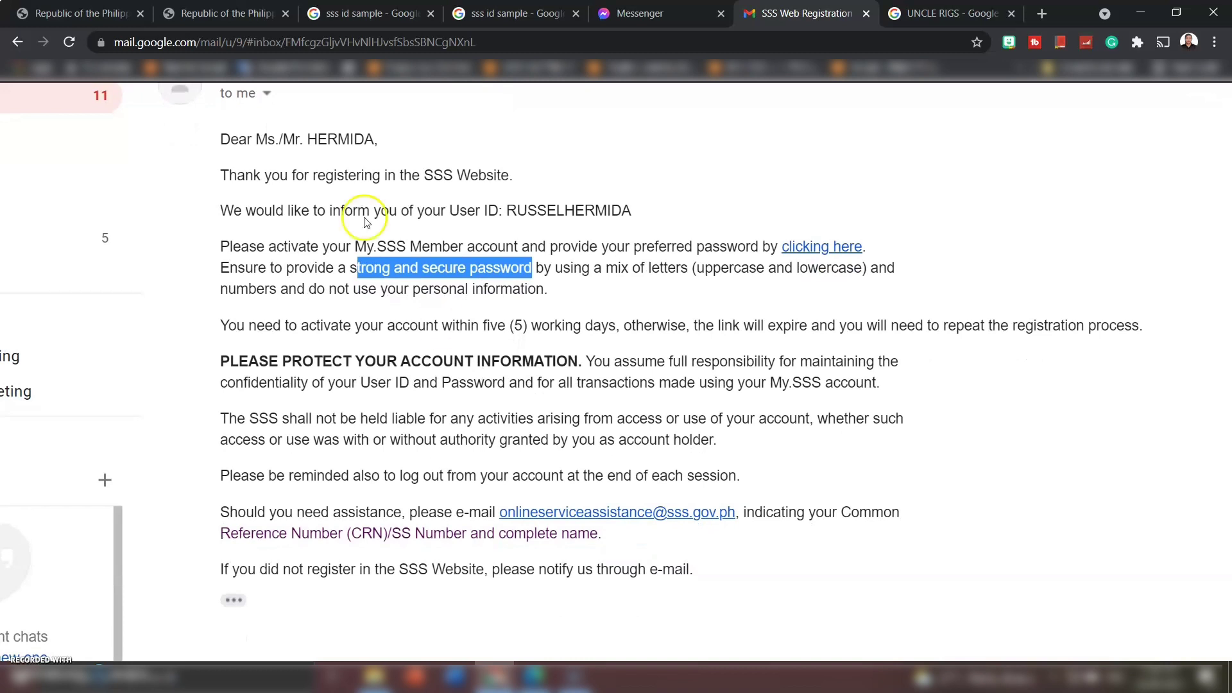
scroll(360, 206, "up", 1)
scroll(360, 206, "down", 1)
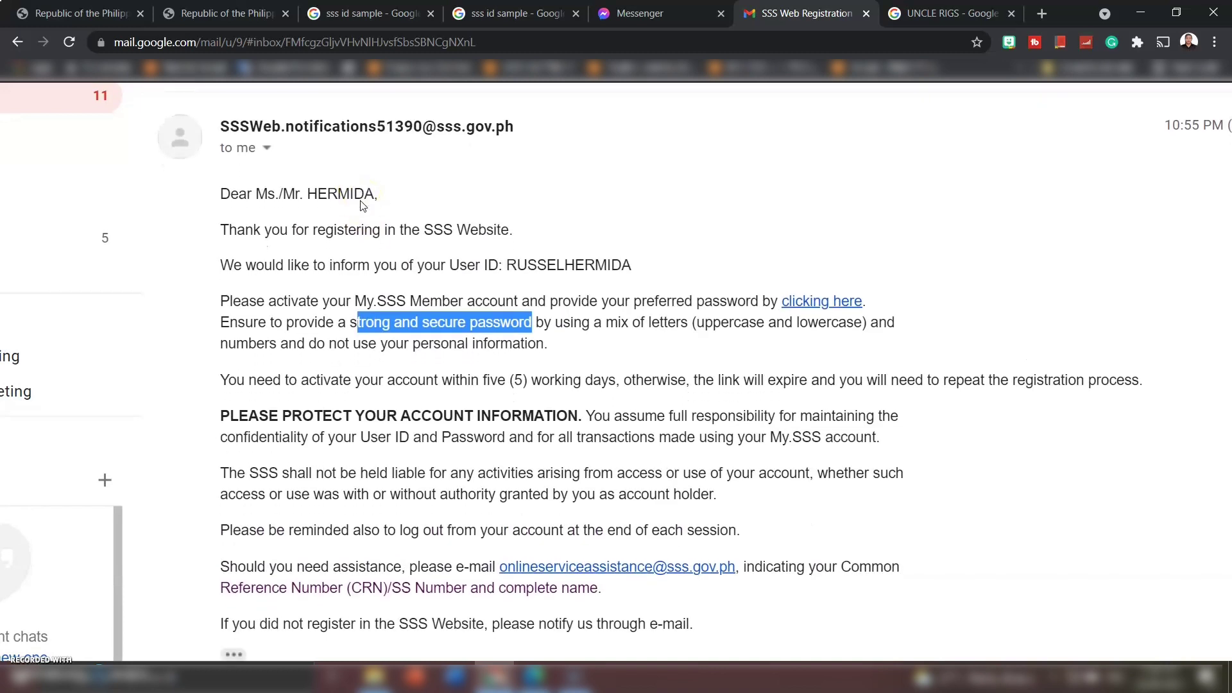
left_click_drag(484, 384, 617, 383)
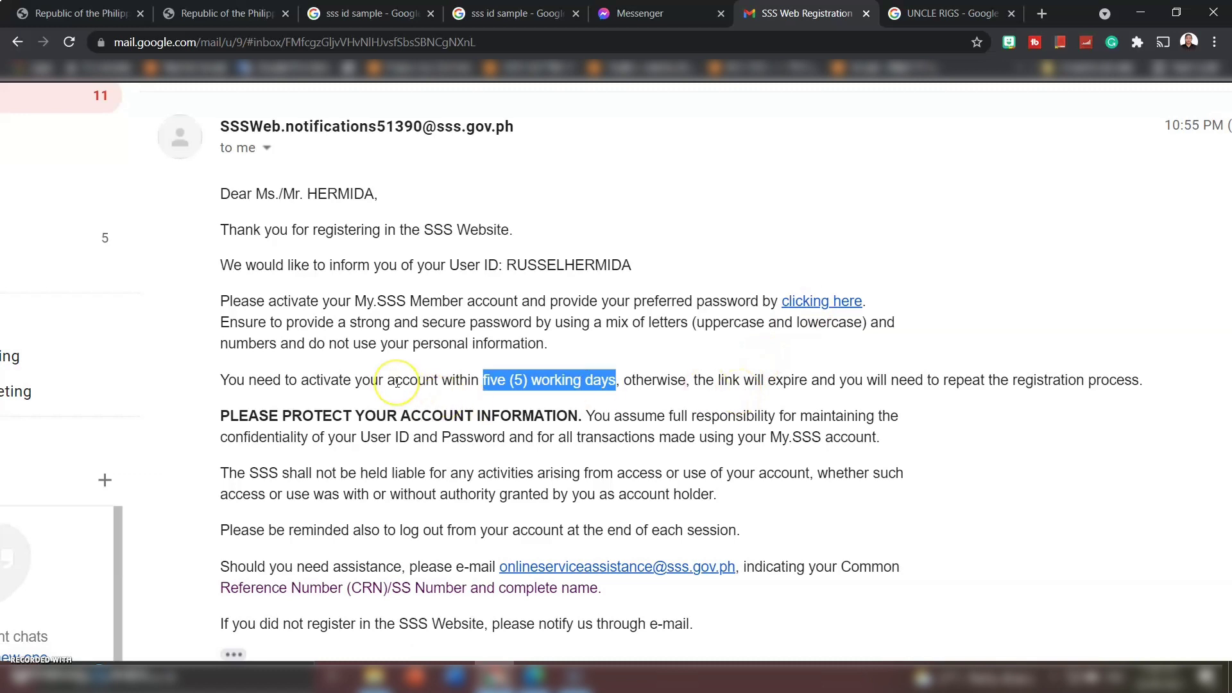
scroll(397, 383, "up", 1)
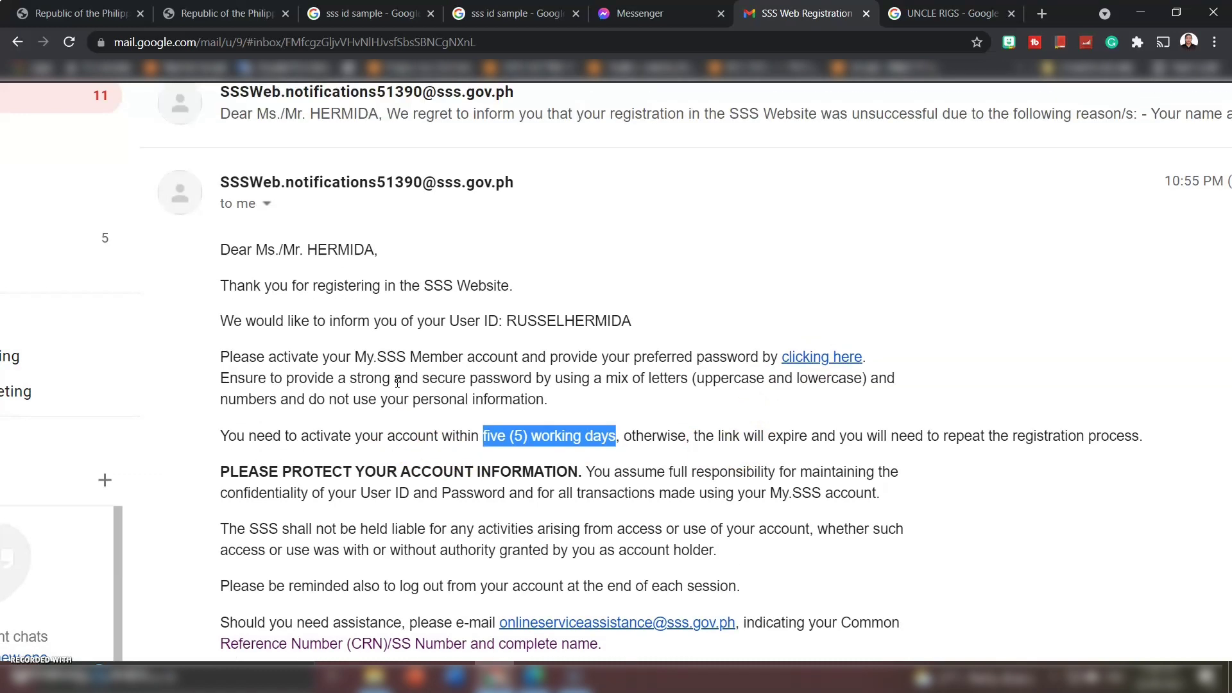
scroll(397, 383, "down", 2, "ctrl")
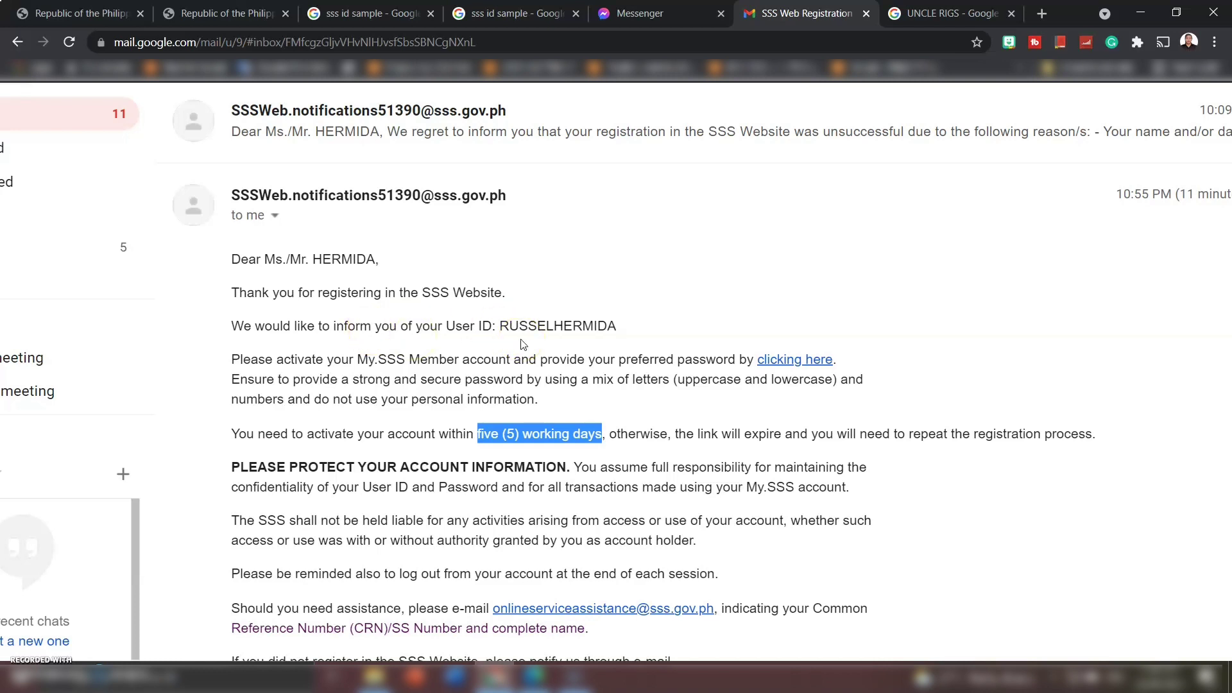
left_click(694, 427)
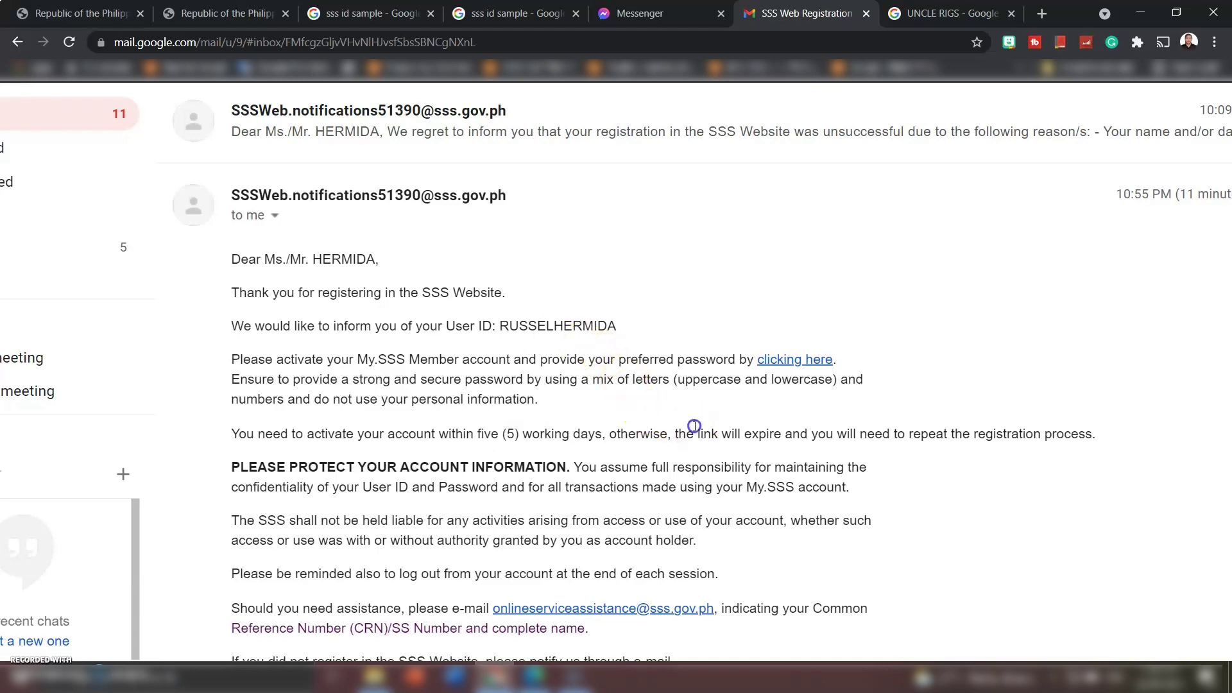
scroll(694, 426, "up", 4)
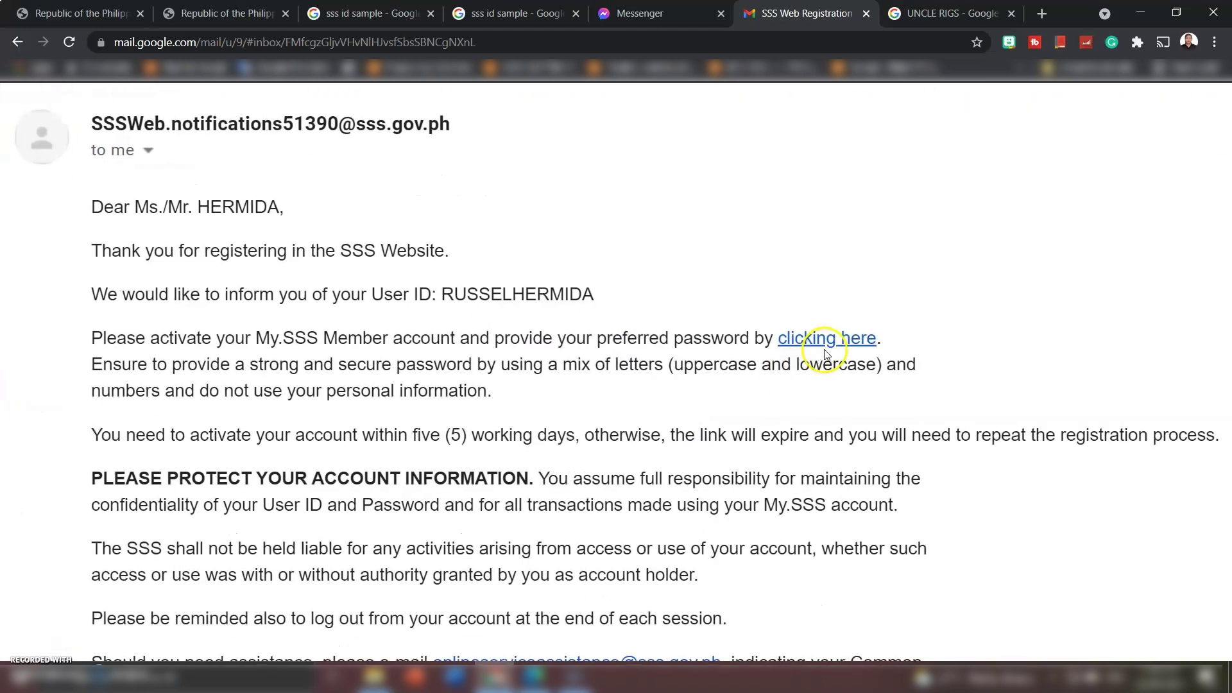
- Open the activation link and paste the last 6 digits of the CRN/SS number
left_click(826, 339)
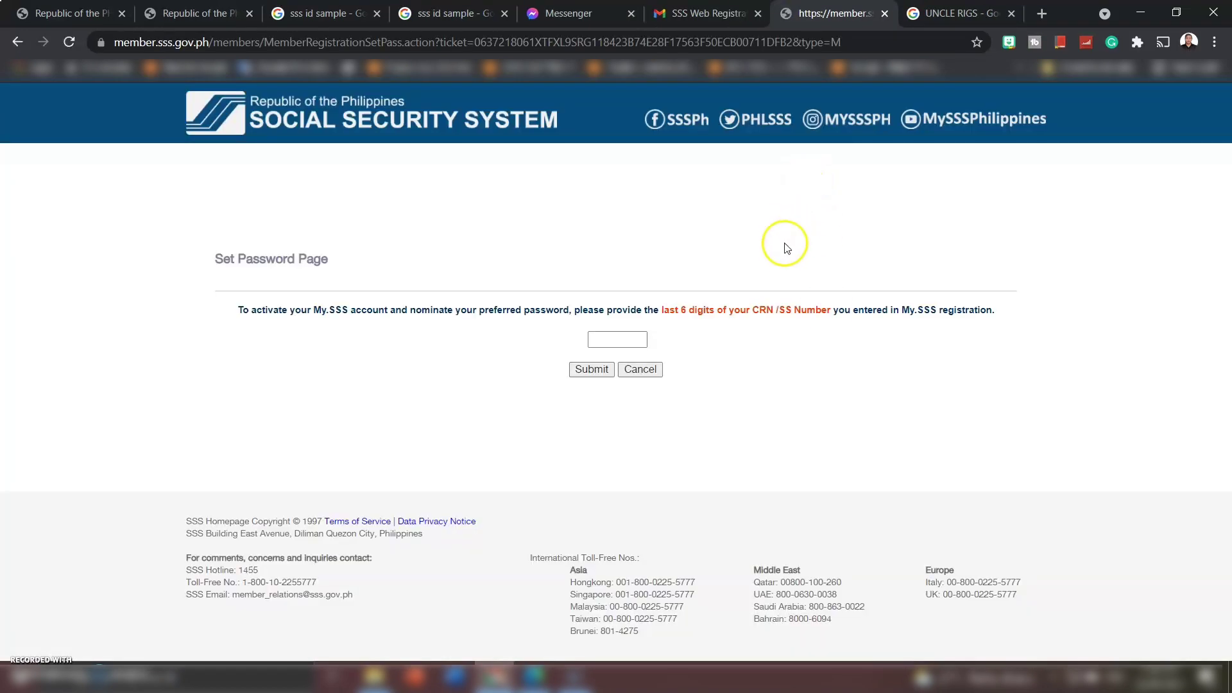
scroll(785, 249, "up", 3)
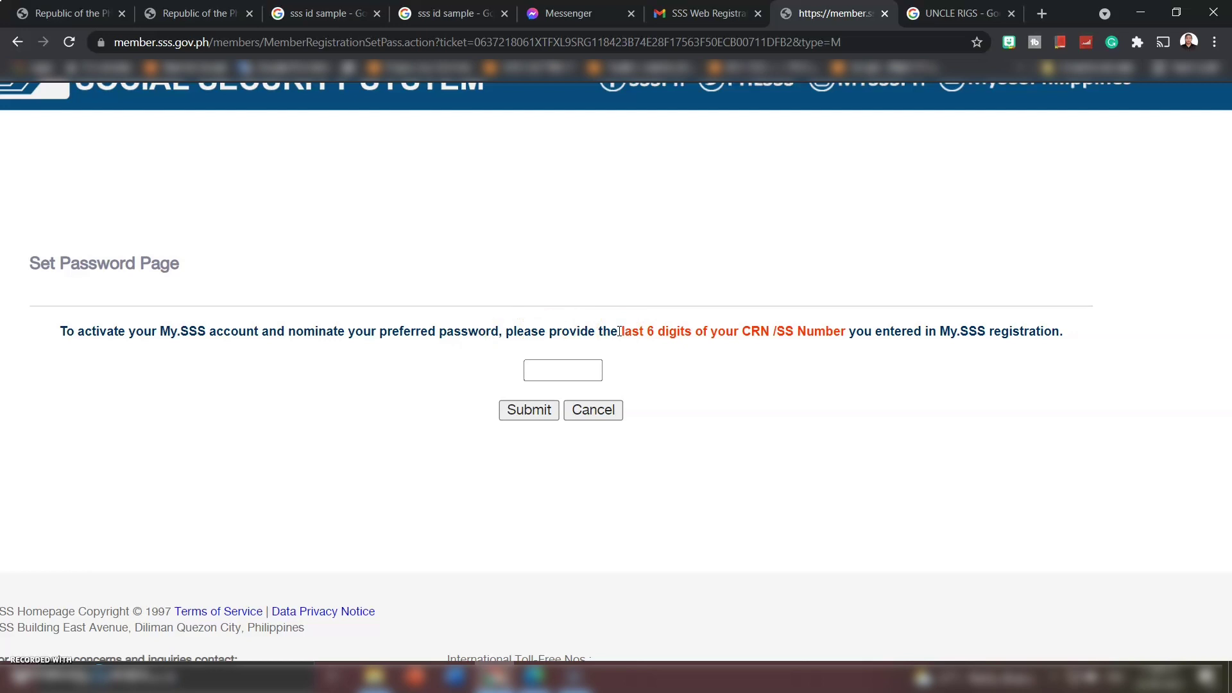
left_click_drag(620, 331, 845, 325)
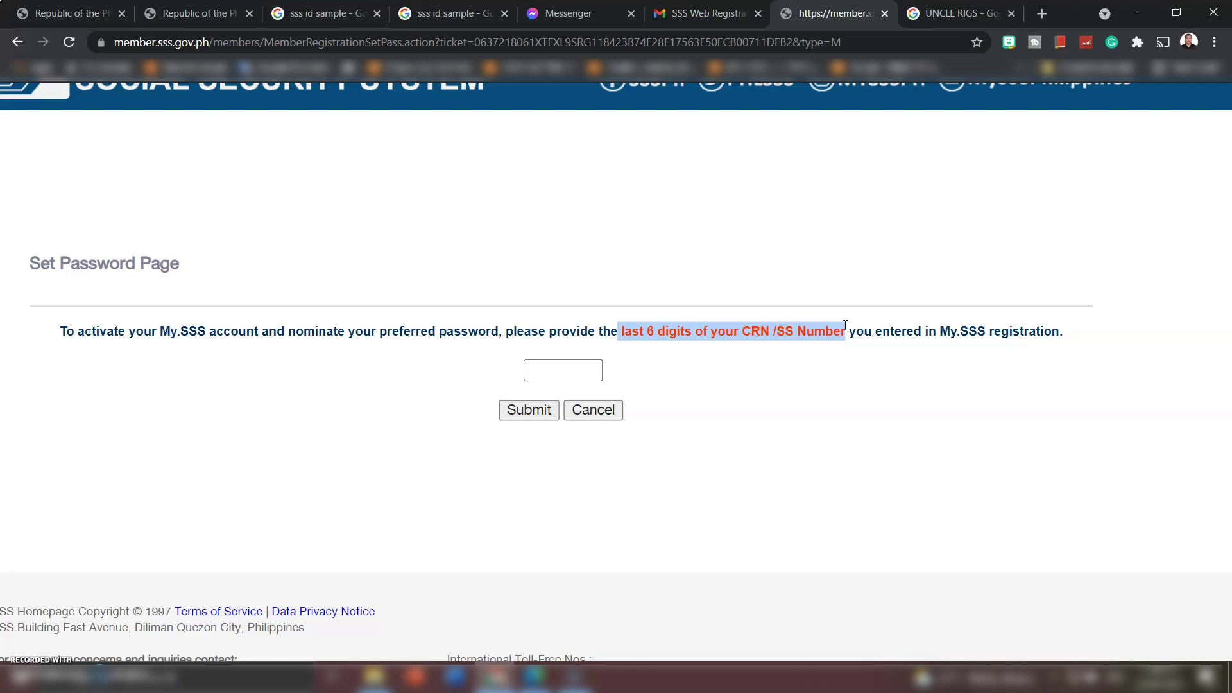
left_click(566, 369)
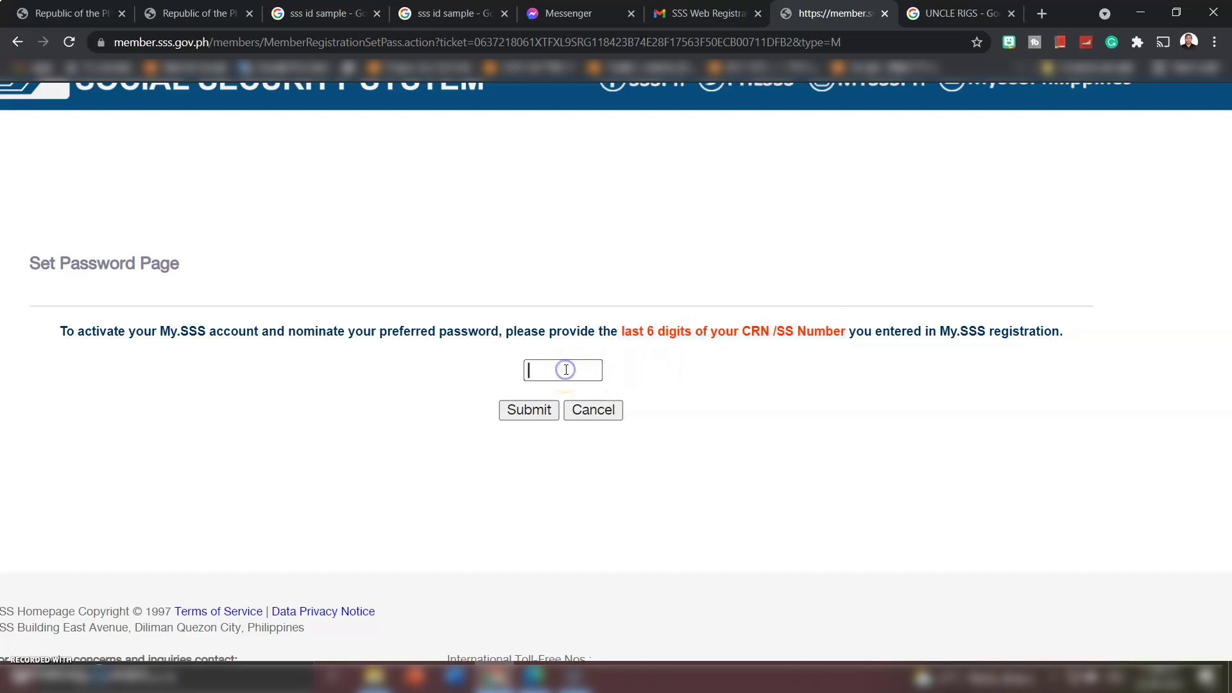
left_click(554, 363)
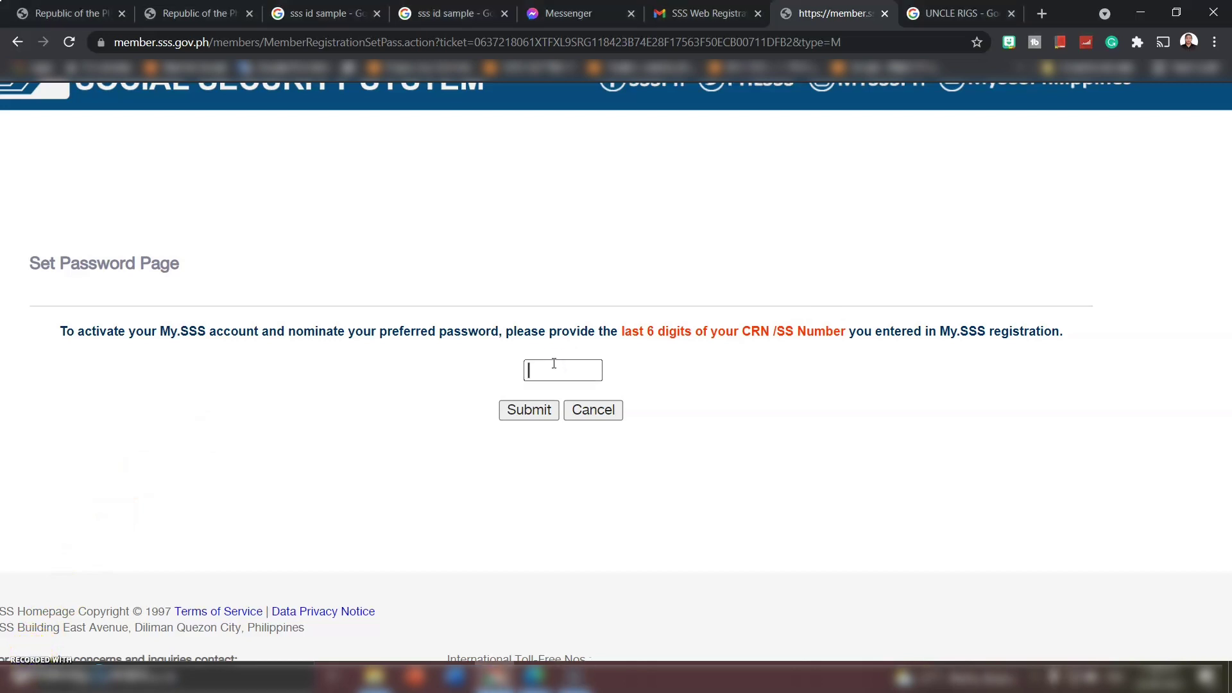
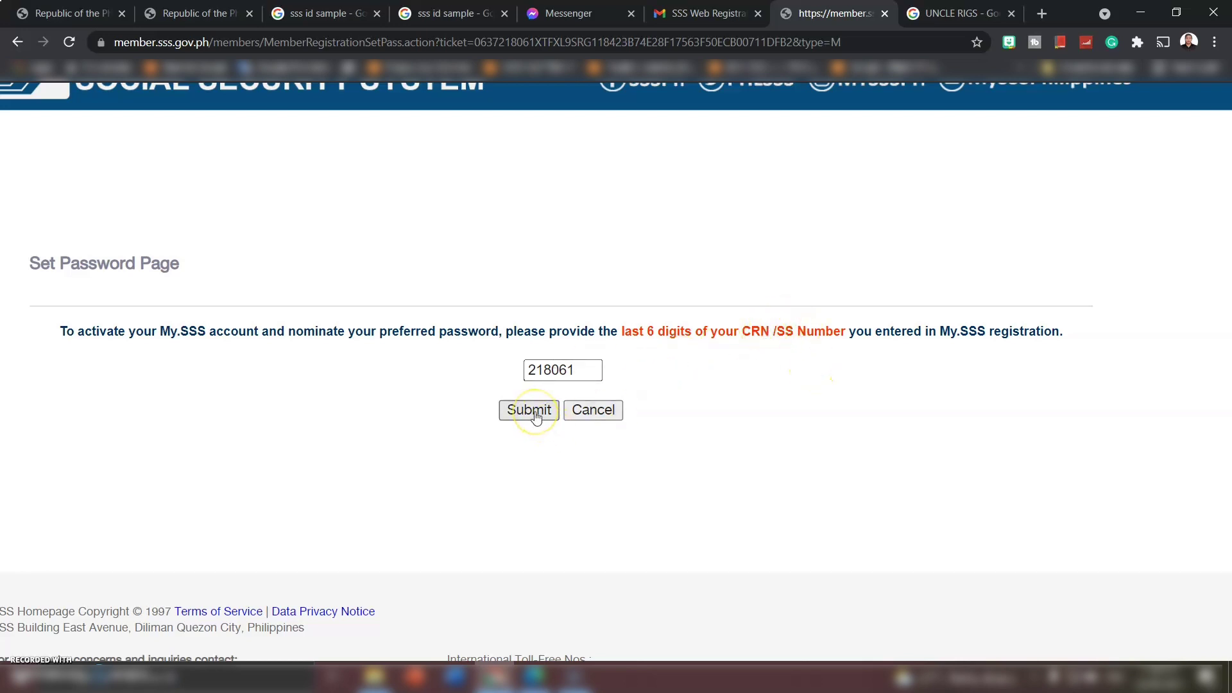
- Submit the digits, then enter a preferred password and its confirmation and submit them
left_click(536, 416)
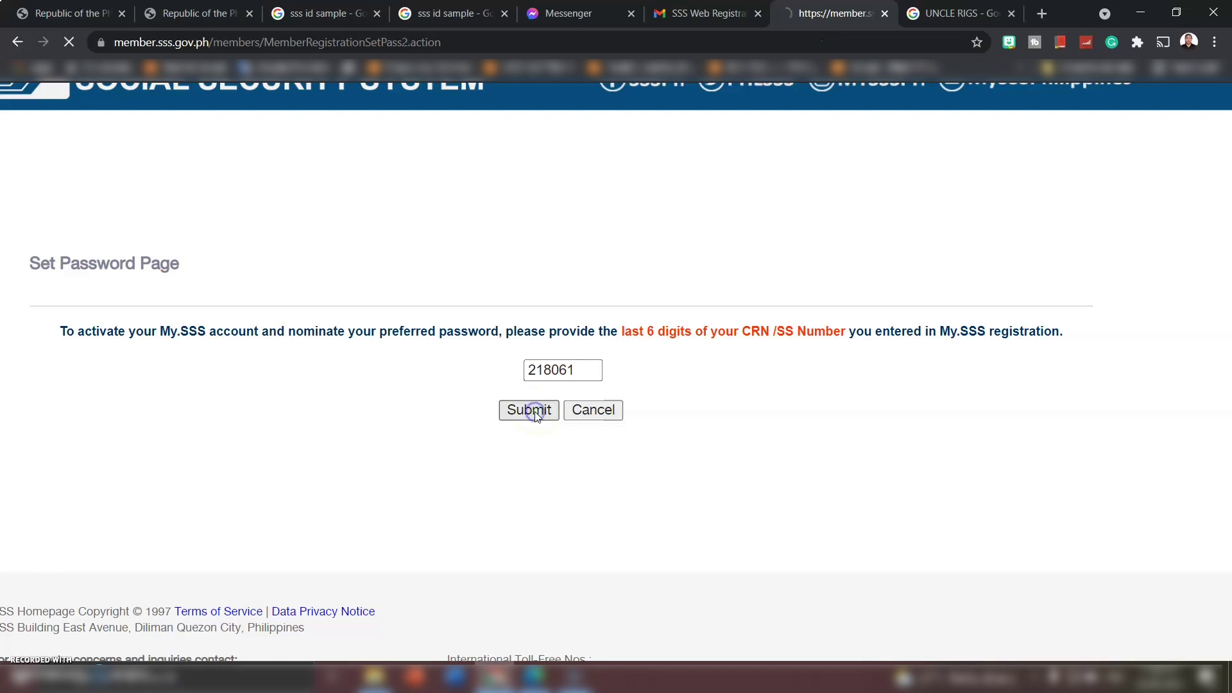
scroll(537, 419, "up", 5)
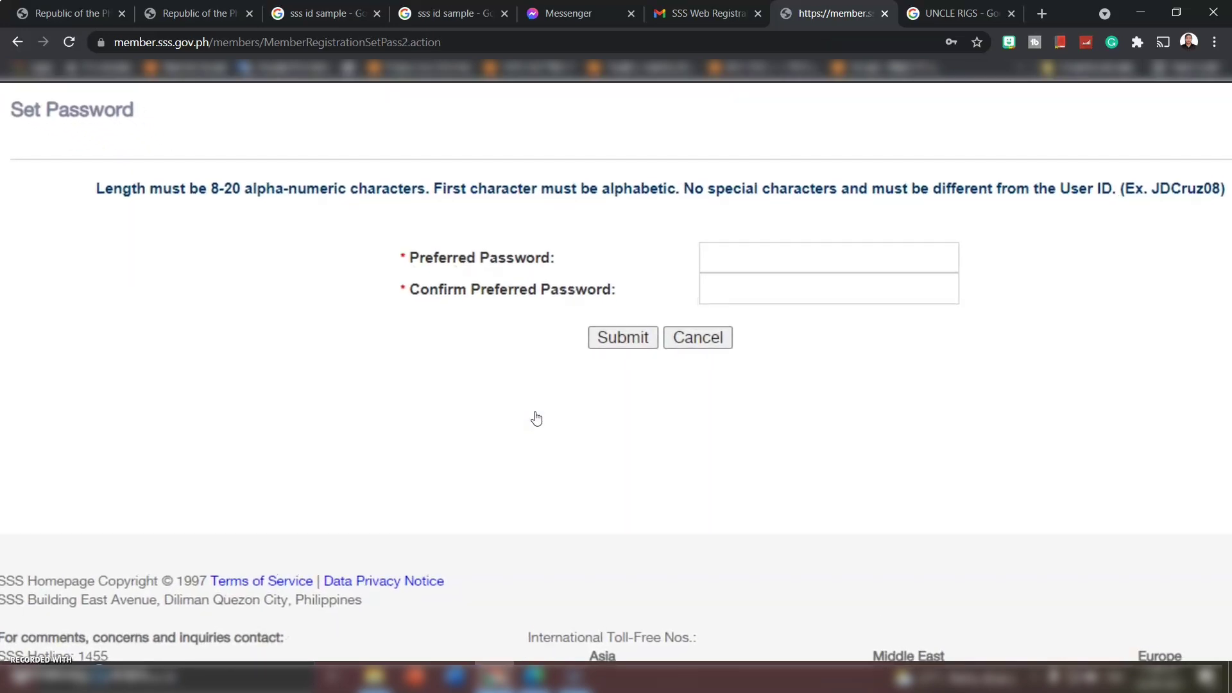
scroll(537, 419, "right", 2)
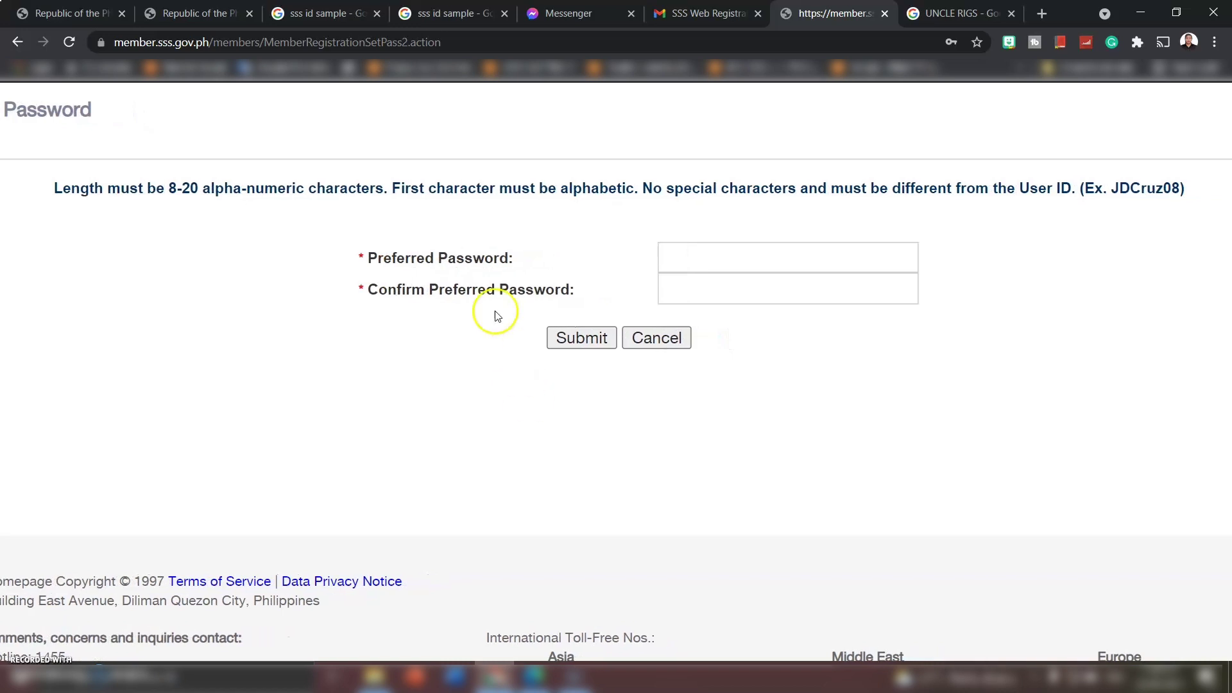
left_click_drag(434, 257, 515, 257)
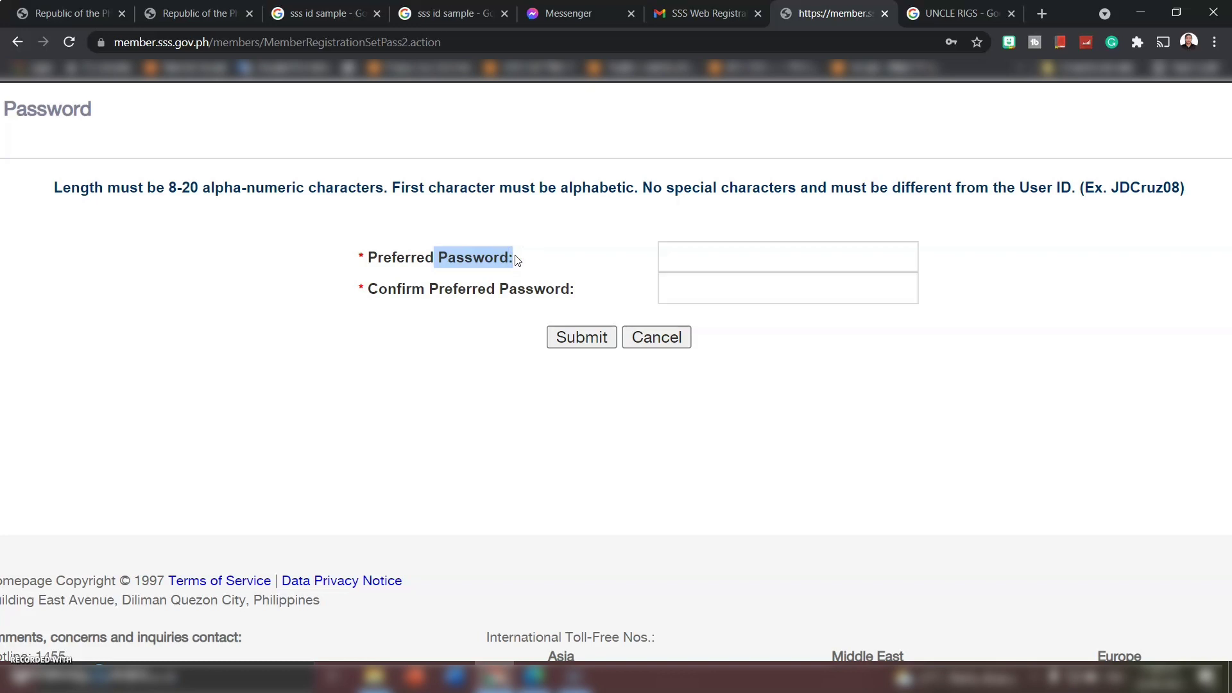
left_click(720, 266)
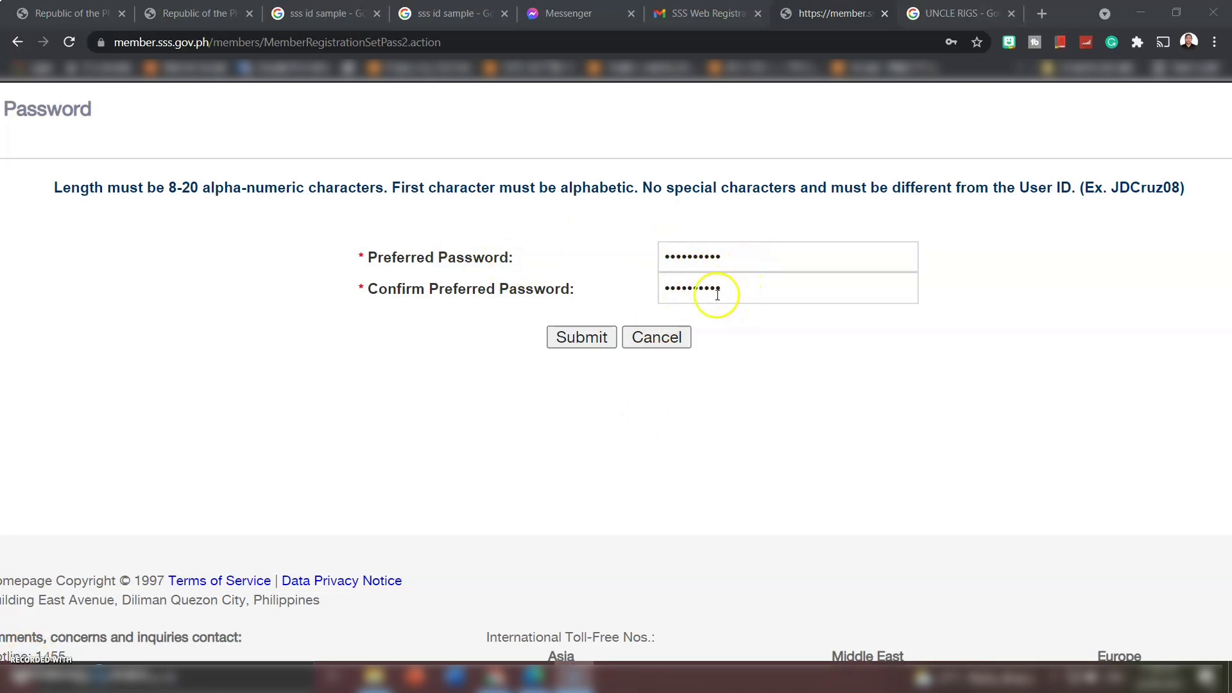
left_click(575, 339)
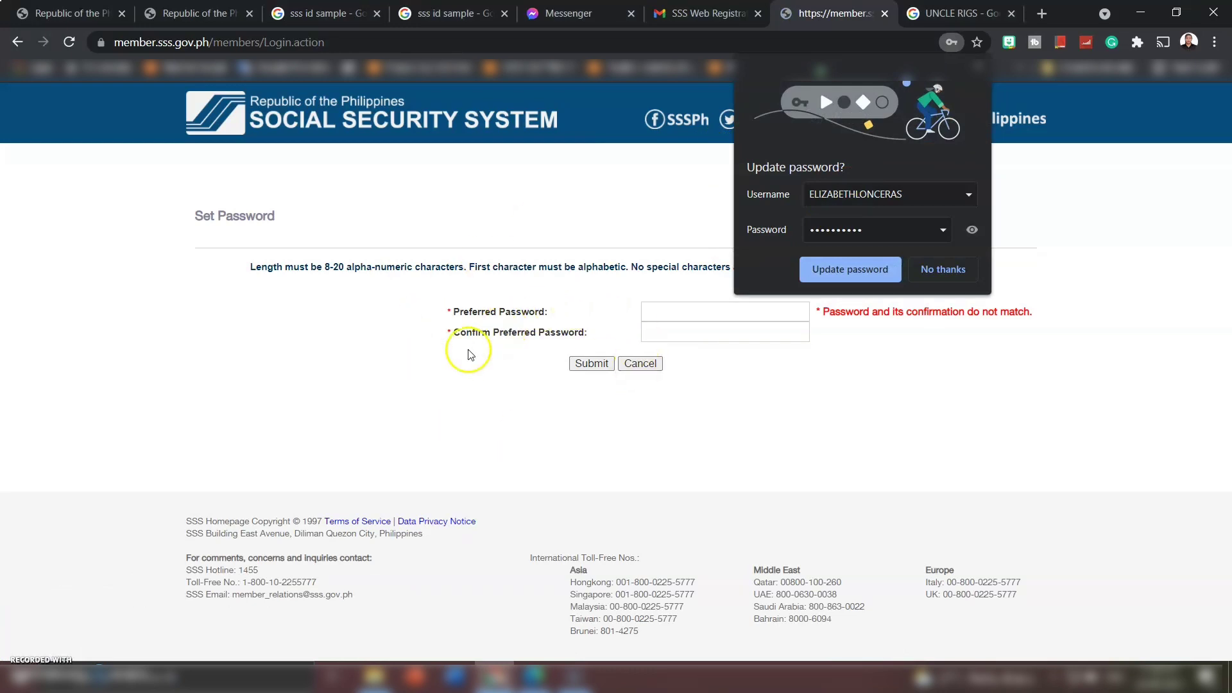
- Dismiss the browser password prompt, retype both password fields identically and submit
key("ctrl+plus")
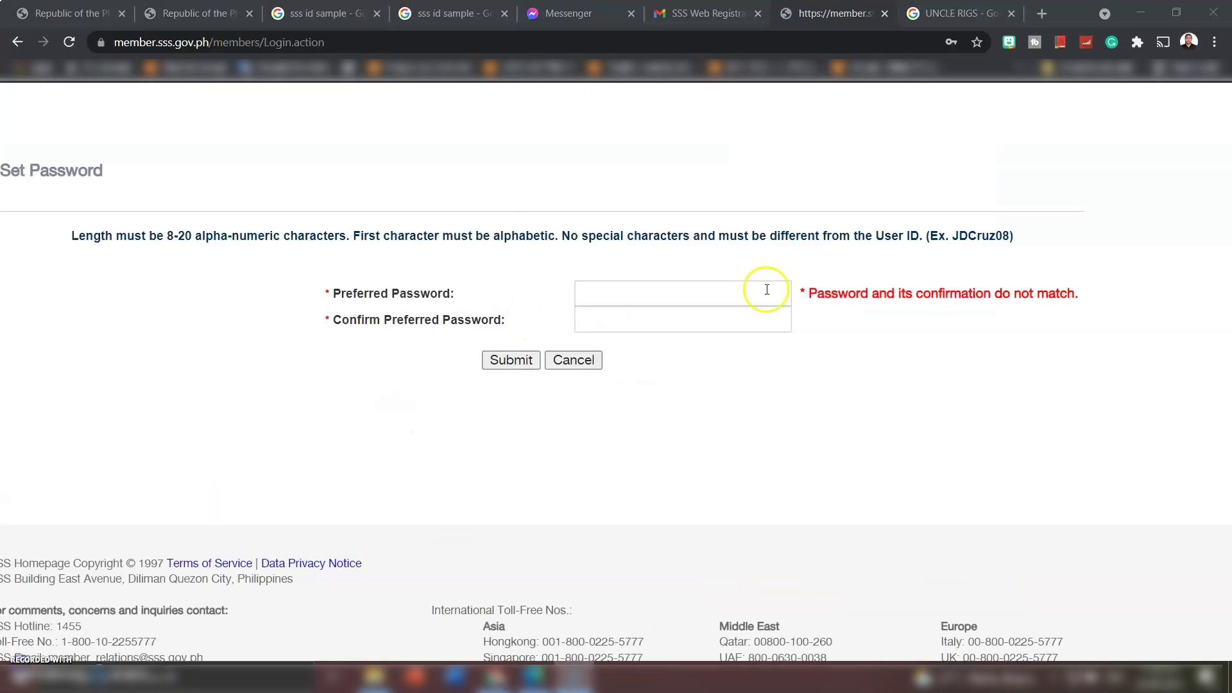
left_click(701, 295)
left_click(307, 378)
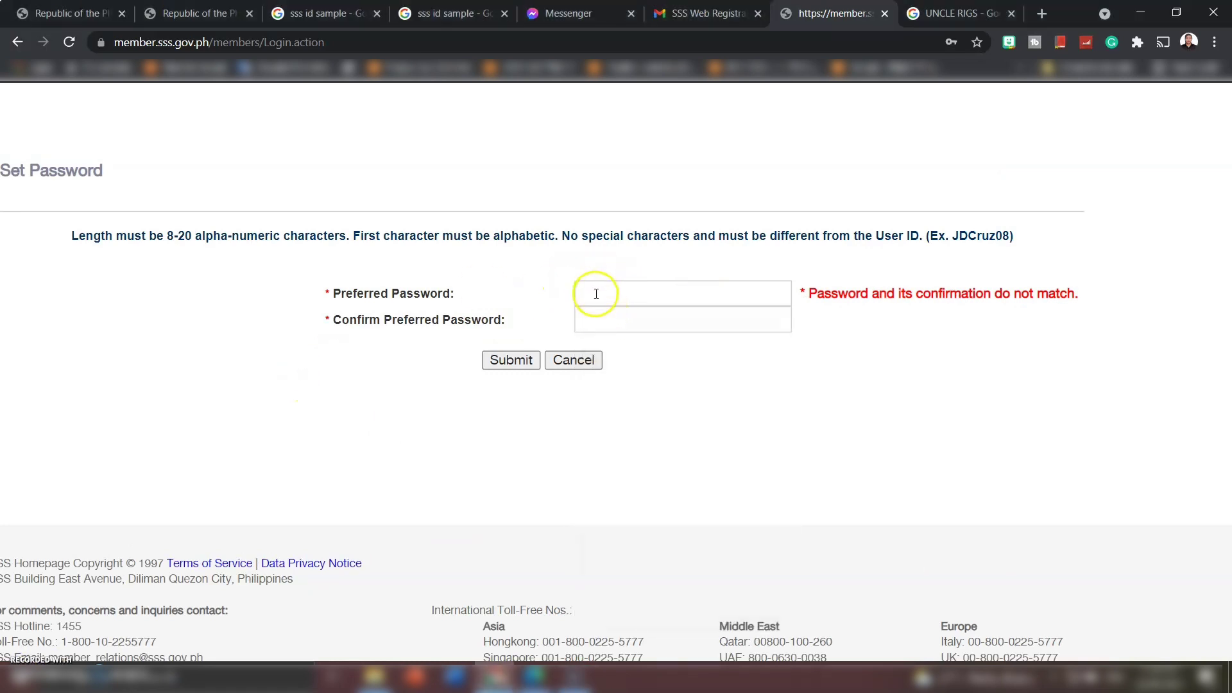
left_click_drag(801, 297, 1082, 294)
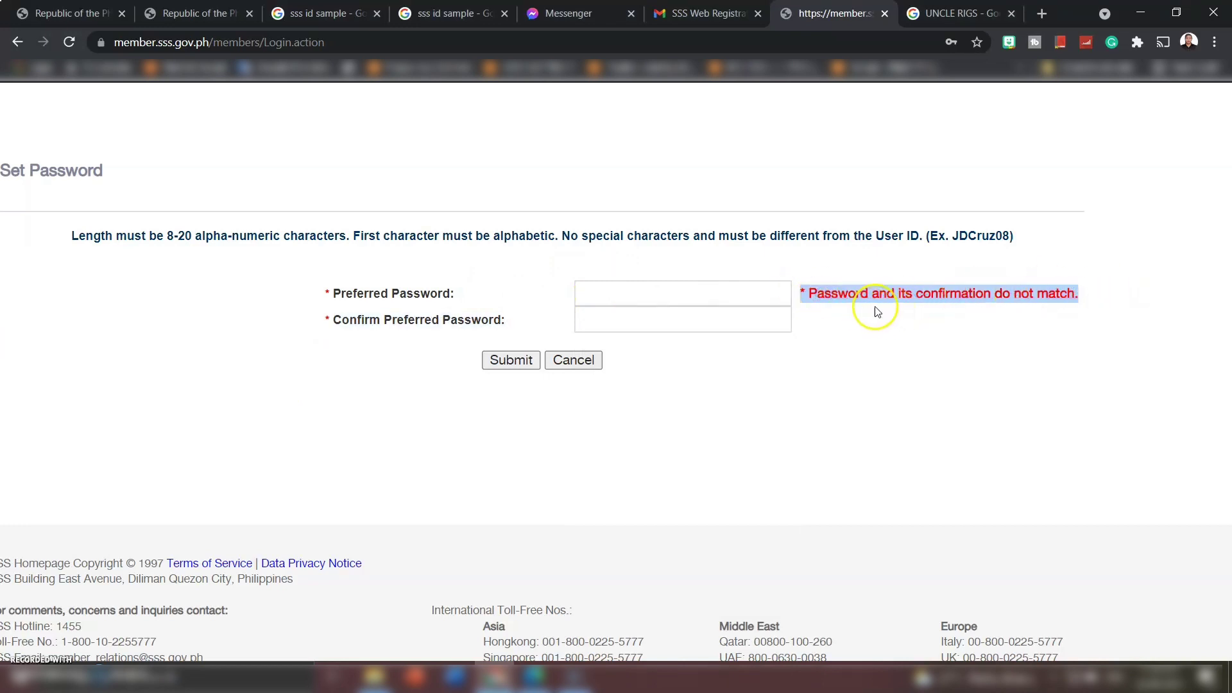
left_click(580, 296)
left_click(604, 321)
key("Return")
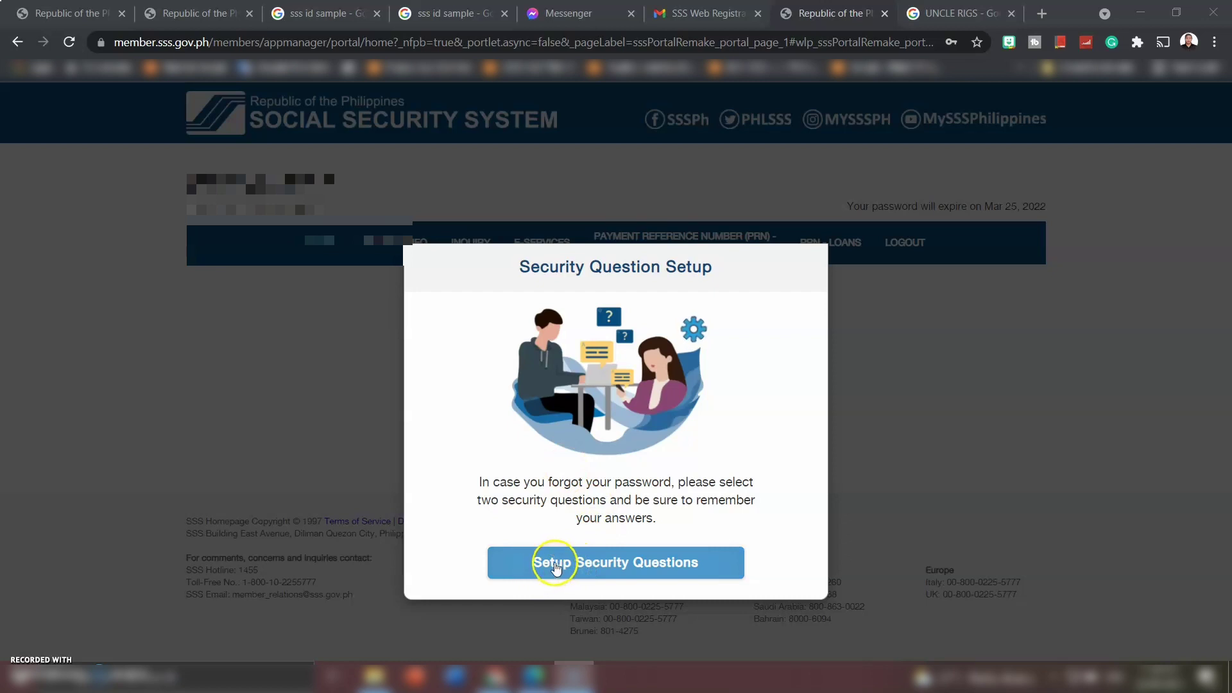
- Begin security question setup and choose the first-job town question as Question 1
left_click(556, 571)
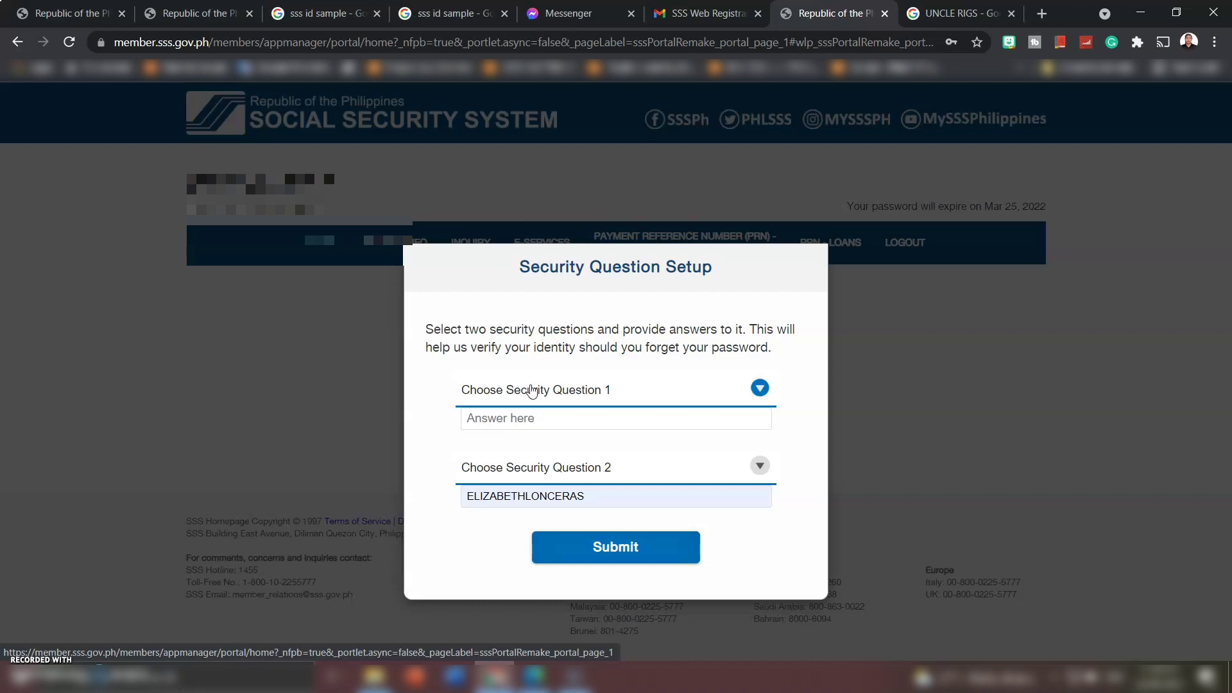
left_click(531, 391)
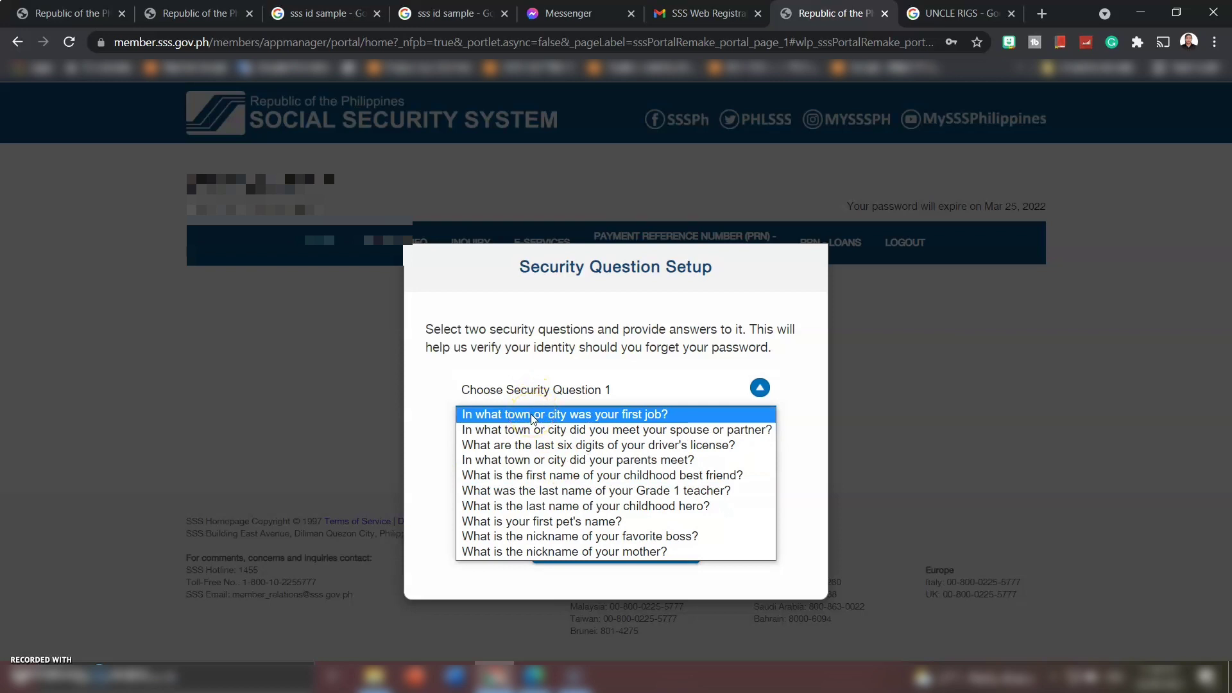
left_click(532, 416)
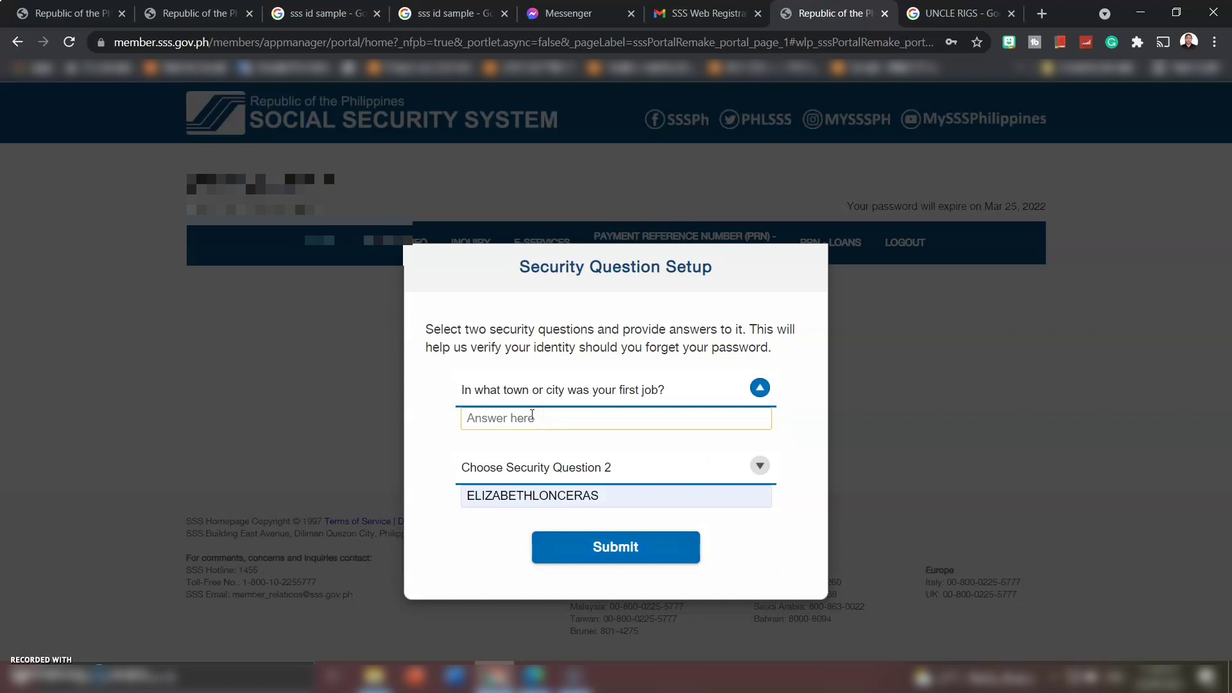
left_click(535, 417)
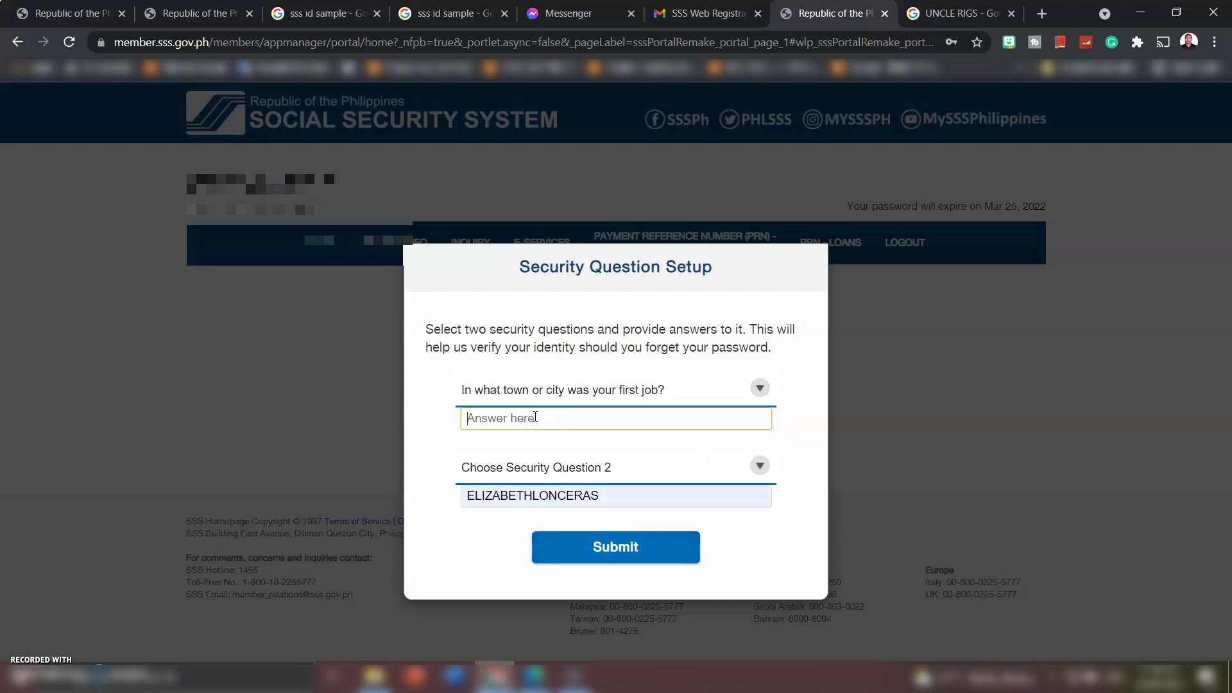
- Clear the autofilled answer and choose the first pet's name question as Question 2
double_click(550, 498)
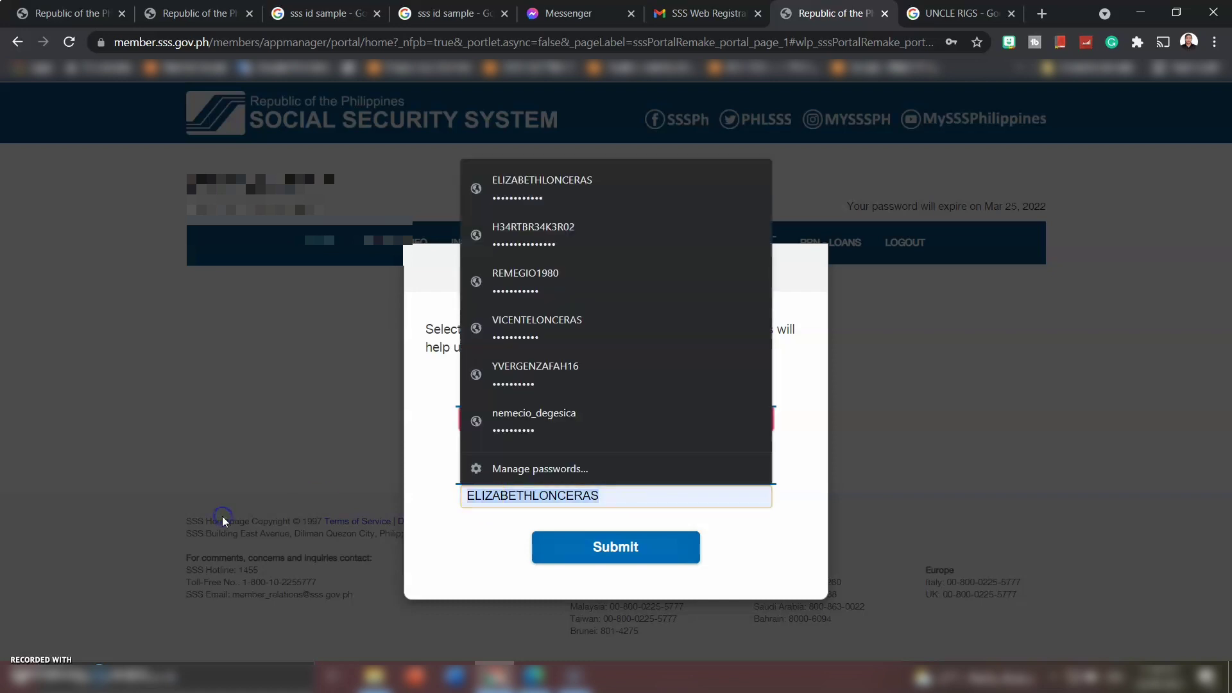
left_click(457, 566)
left_click(504, 473)
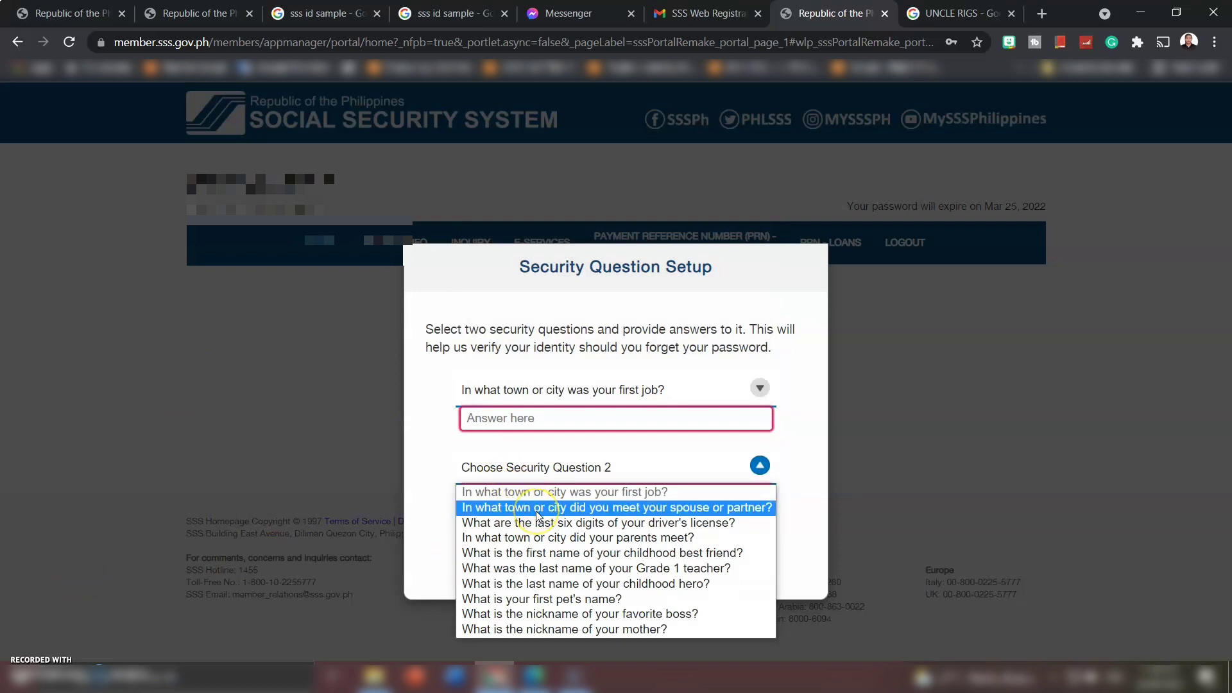
left_click(549, 603)
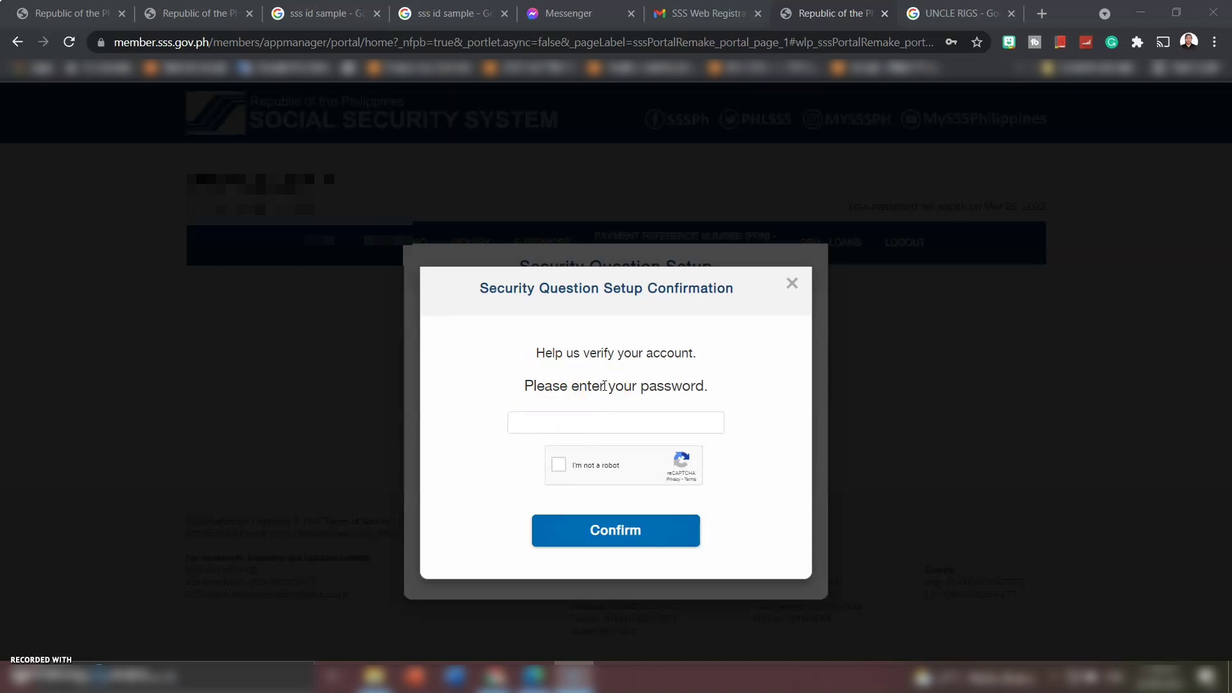
- Enter the account password, pass the 'I'm not a robot' check and confirm the setup
left_click(628, 419)
left_click(559, 466)
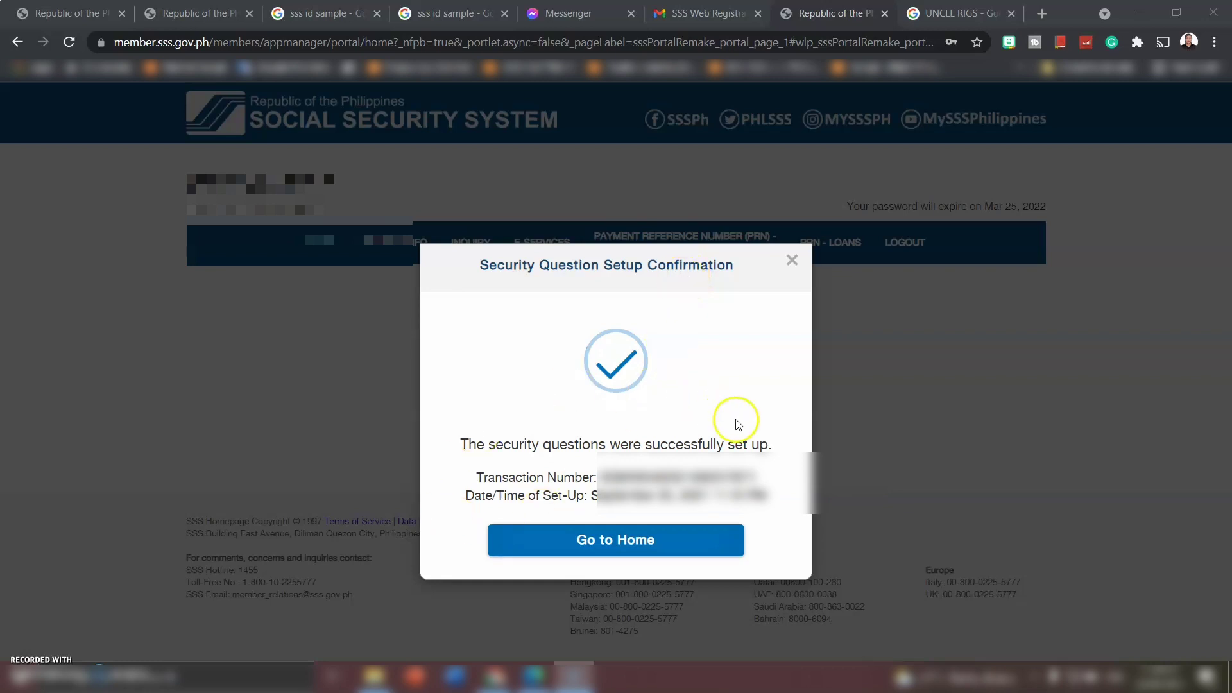
left_click(665, 542)
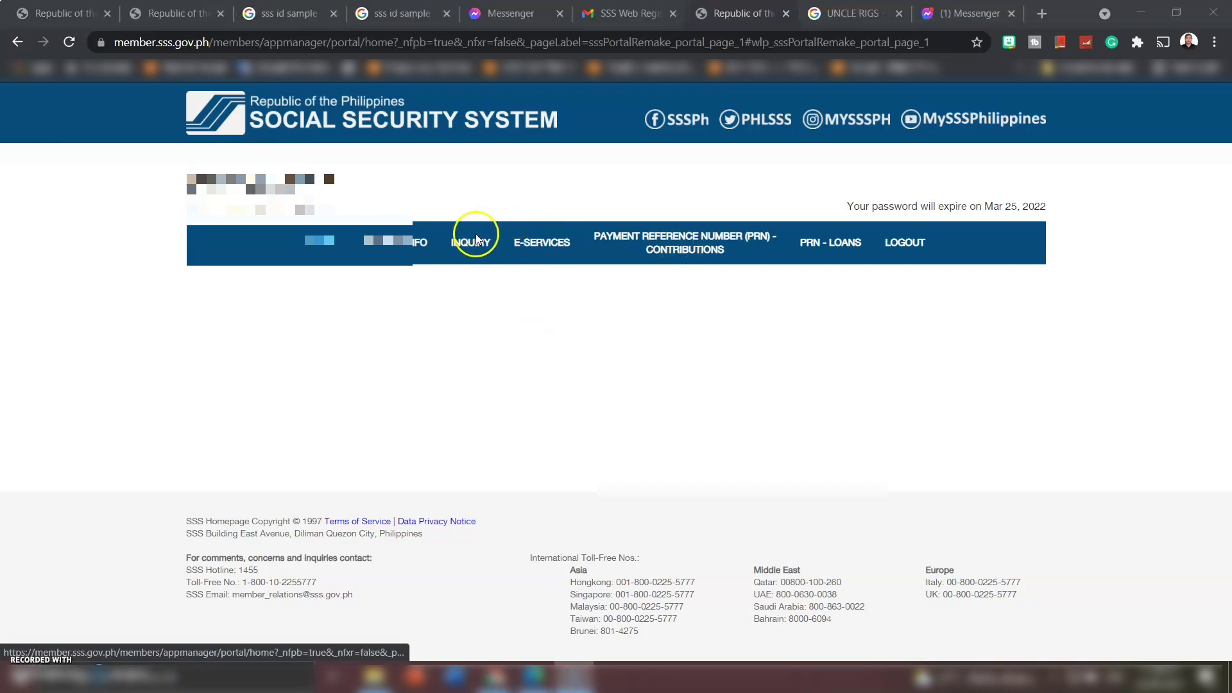
- Look over the INQUIRY menu options on the member home page
mouse_move(476, 239)
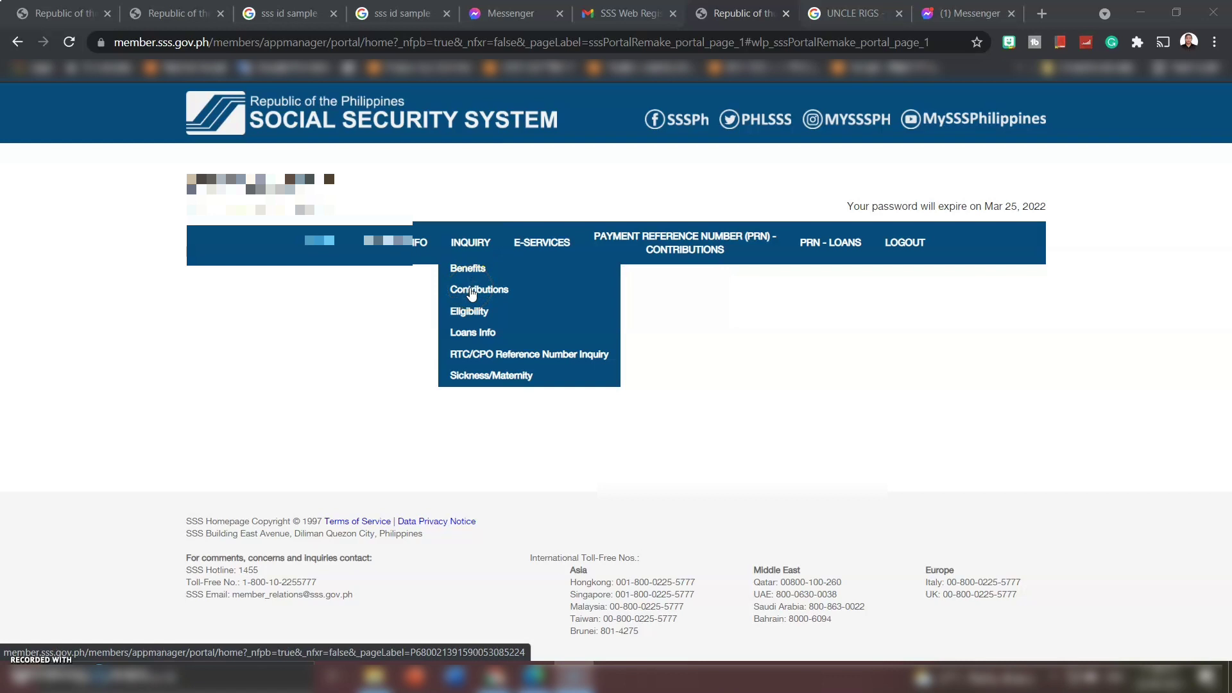
left_click(531, 276)
left_click(767, 297)
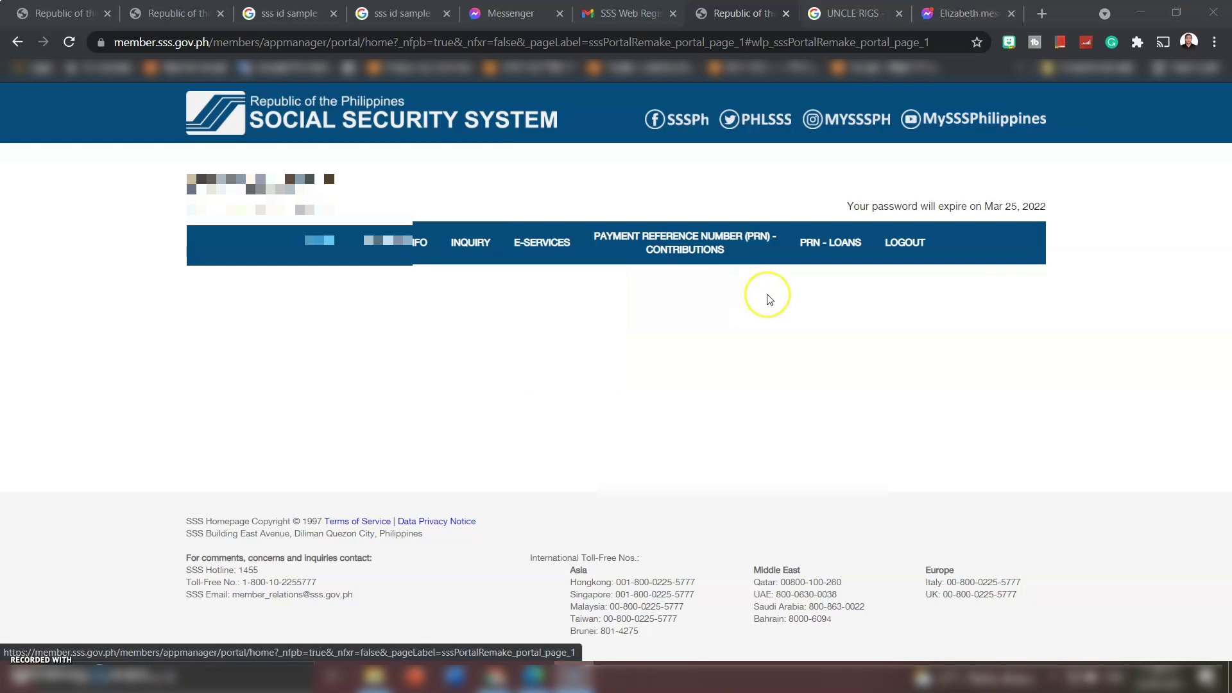
- Zoom in and highlight the notice that the password expires on Mar 25, 2022
key("ctrl+plus")
key("ctrl+plus")
key("ctrl+plus")
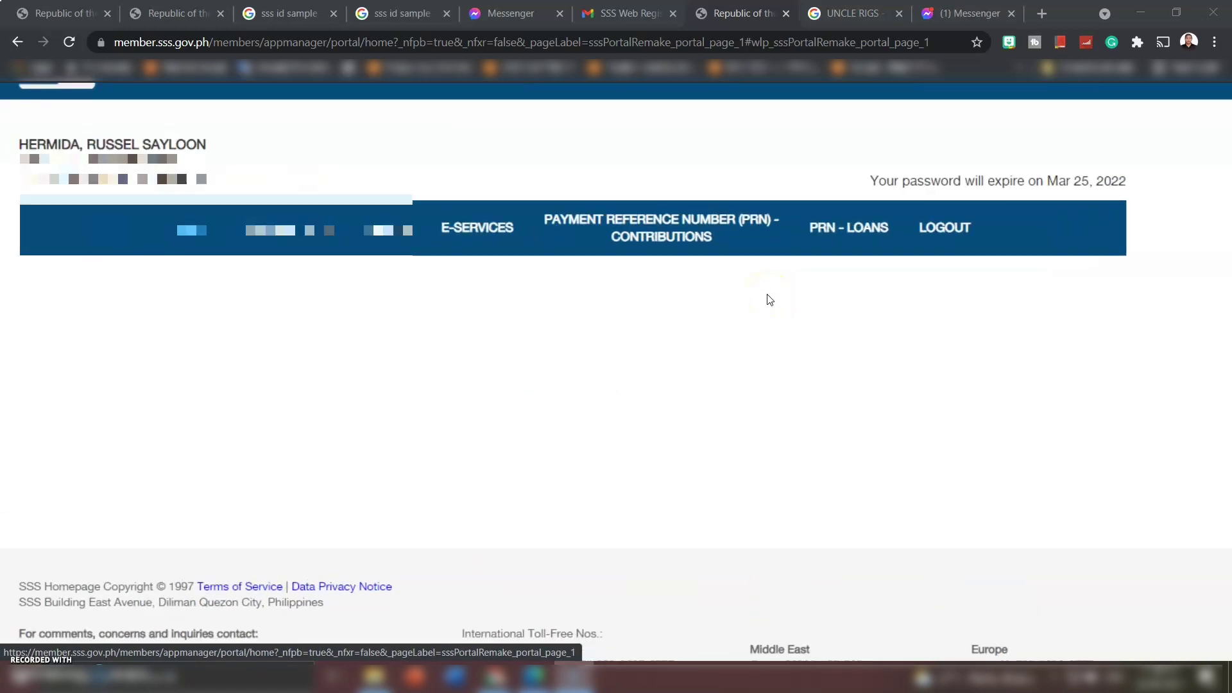
scroll(767, 300, "right", 2)
left_click(796, 238)
left_click_drag(795, 237, 882, 245)
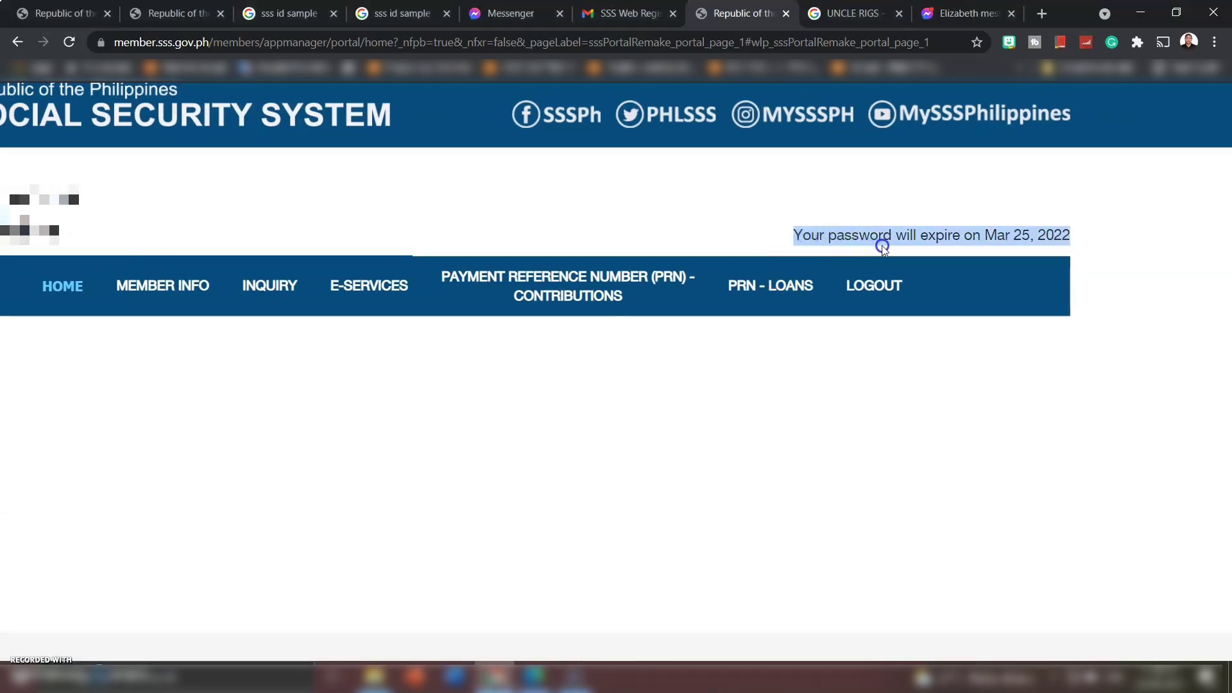